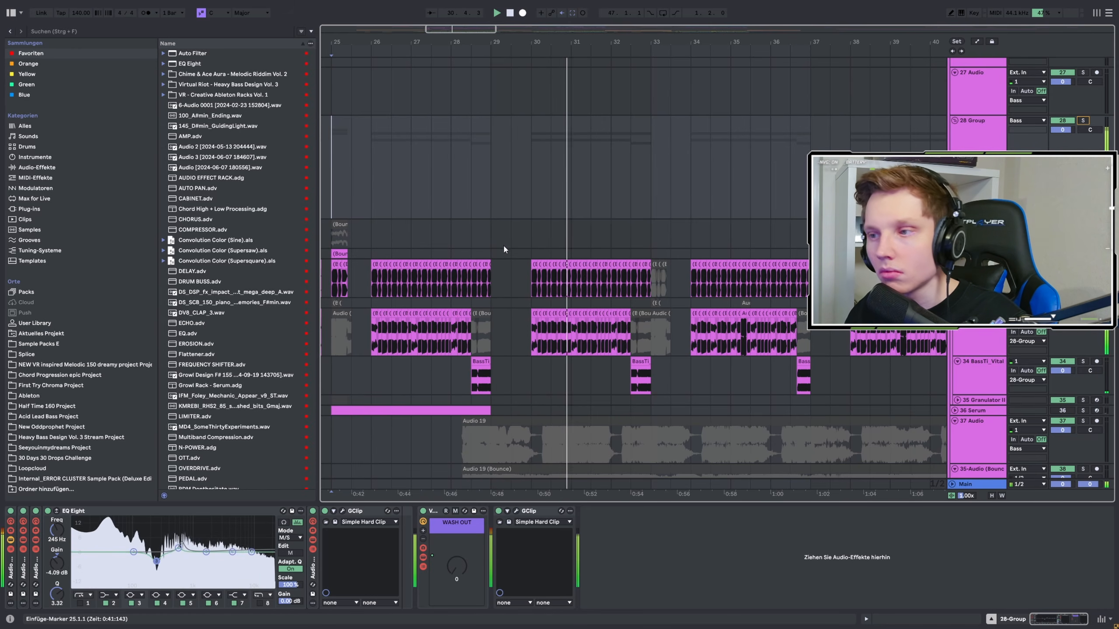
Play the arrangement from bar 54 to hear the bass in the second drop.
scroll(504, 249, down, 3)
key(space)
scroll(712, 220, down, 3)
scroll(713, 222, up, 2)
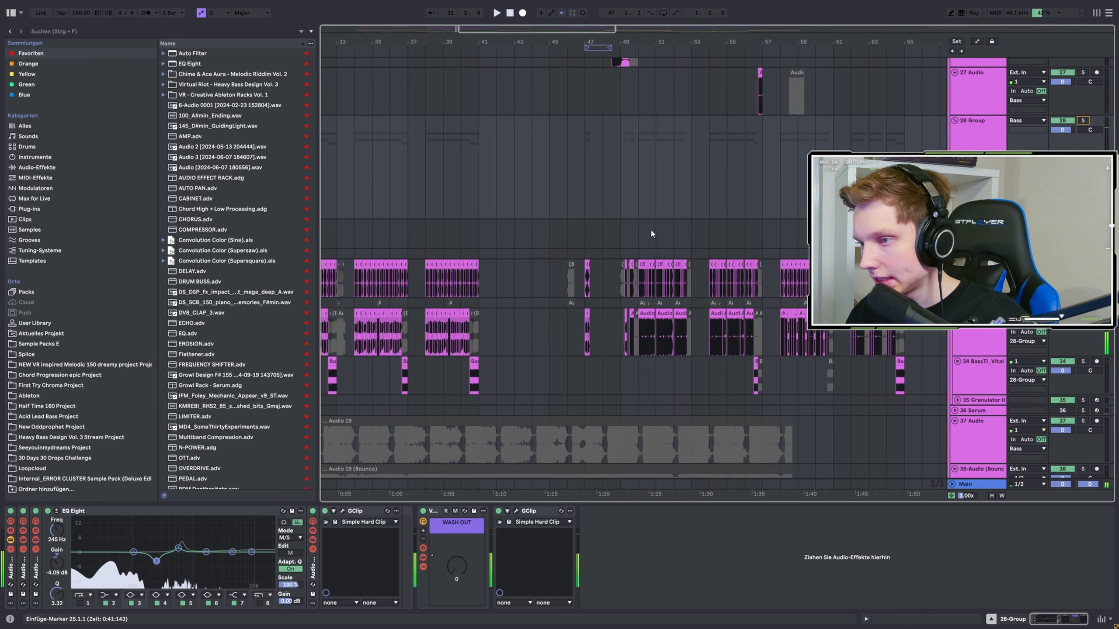
click(626, 239)
scroll(717, 240, up, 2)
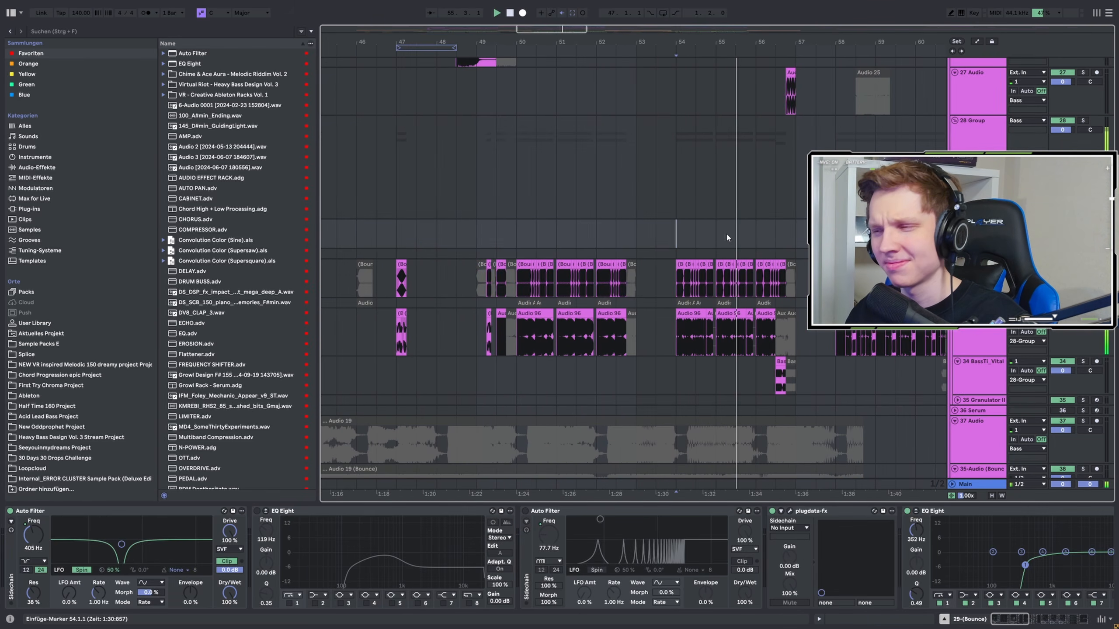
scroll(726, 240, down, 2)
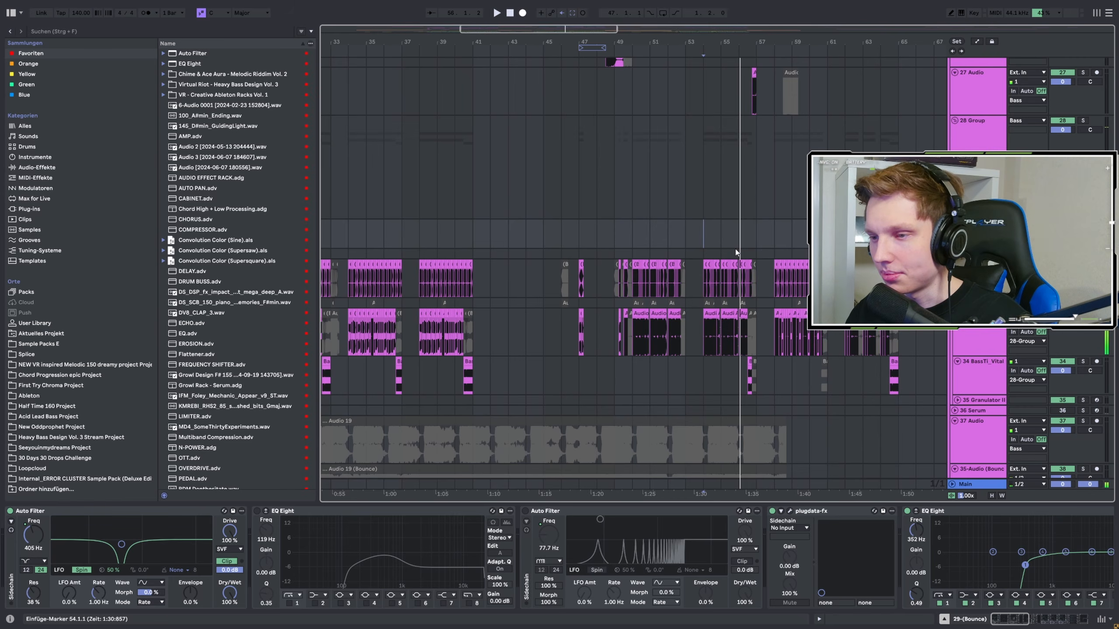
scroll(440, 227, left, 5)
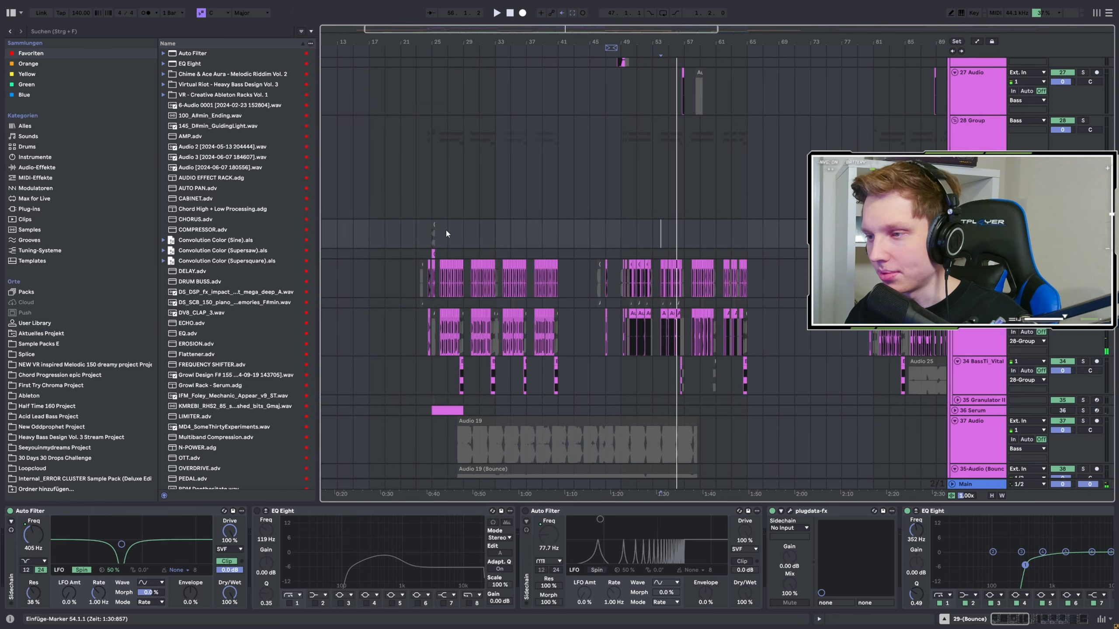
Solo the 28 Group track and start its playback from bar 26.
click(474, 231)
scroll(430, 238, up, 2)
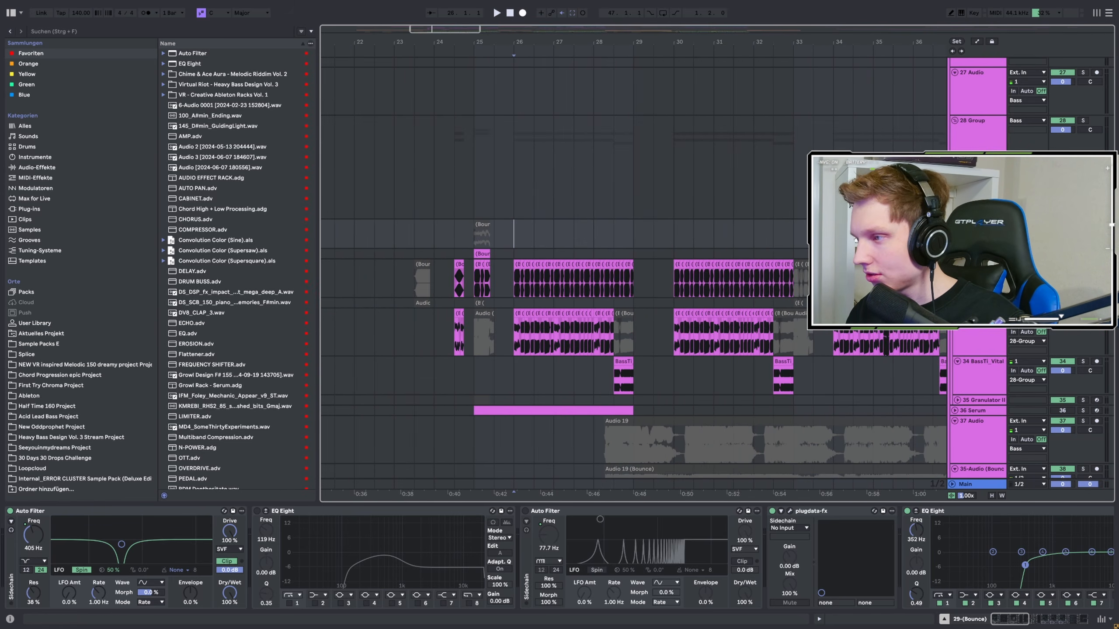
click(985, 147)
click(1082, 120)
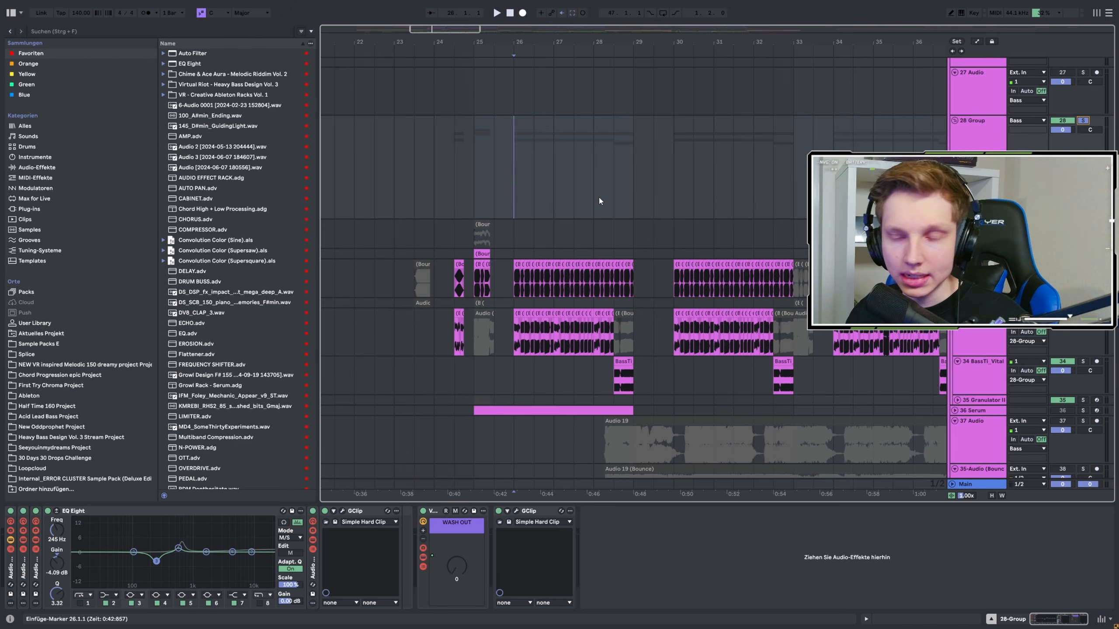
key(space)
key(plus)
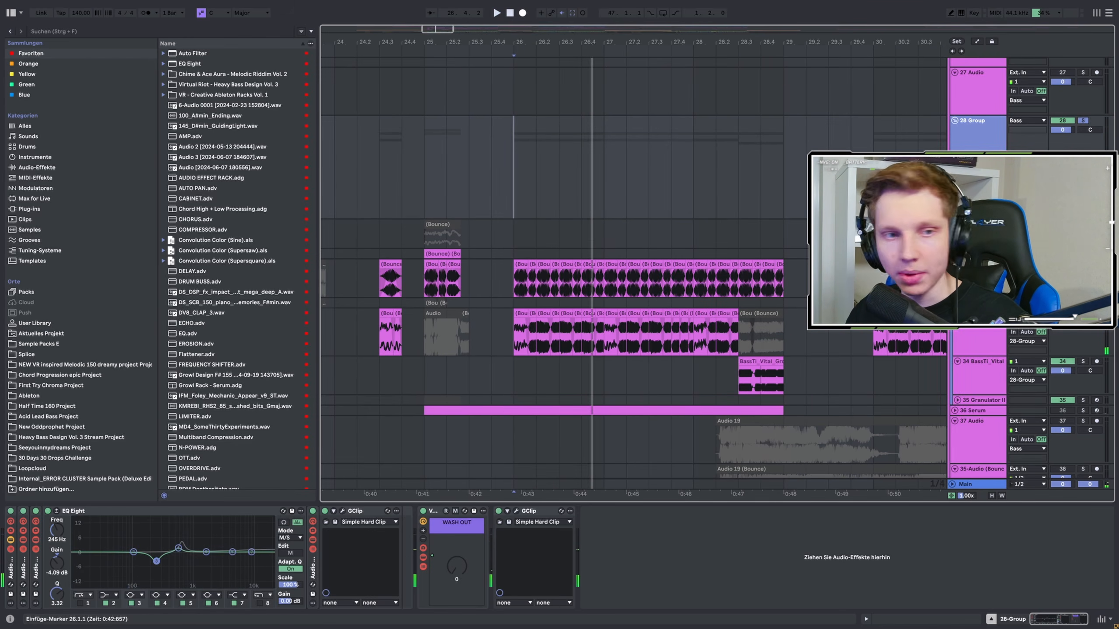
Replay the soloed 28 Group from bar 26 and review its layered bass tracks.
scroll(635, 273, down, 1)
scroll(634, 273, up, 2)
scroll(634, 274, down, 2)
scroll(634, 273, up, 3)
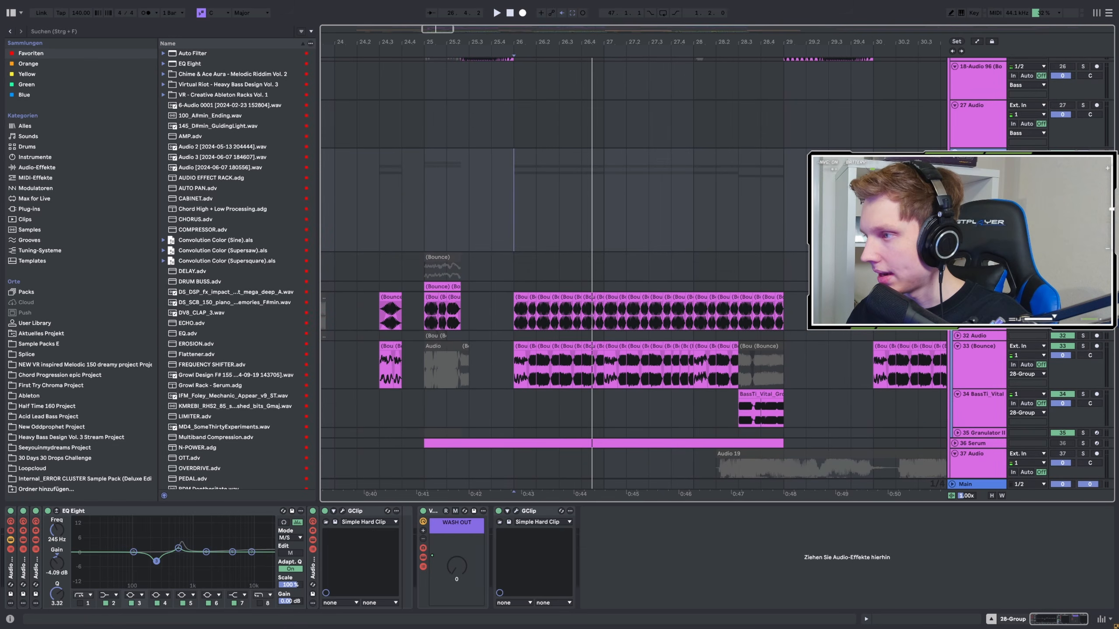
scroll(634, 273, down, 1)
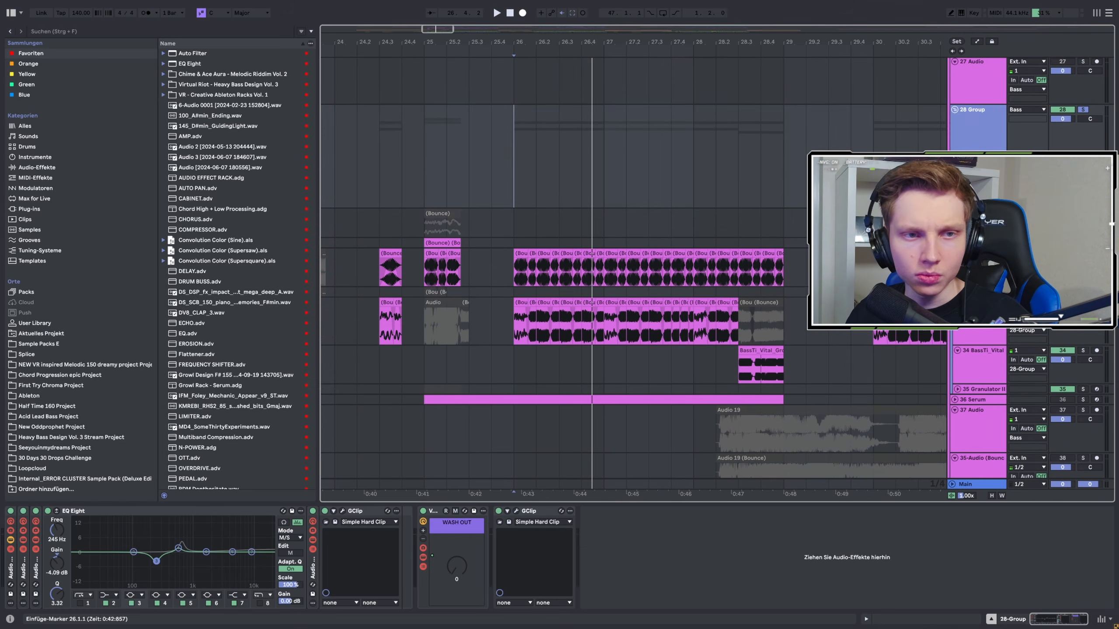
key(space)
key(space)
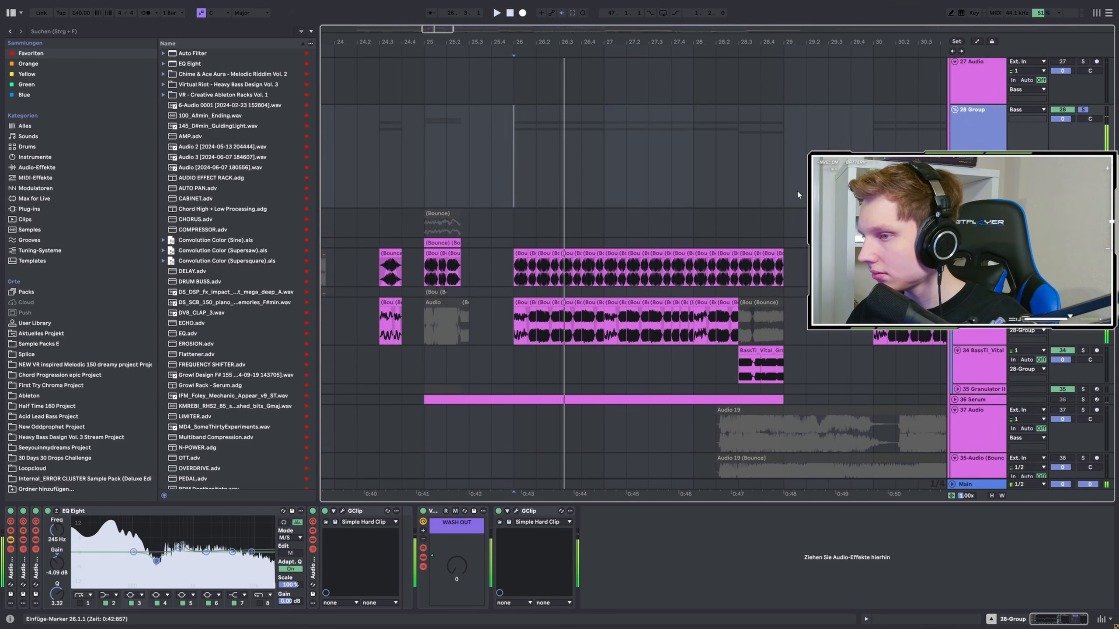
scroll(570, 193, down, 1)
key(space)
key(space)
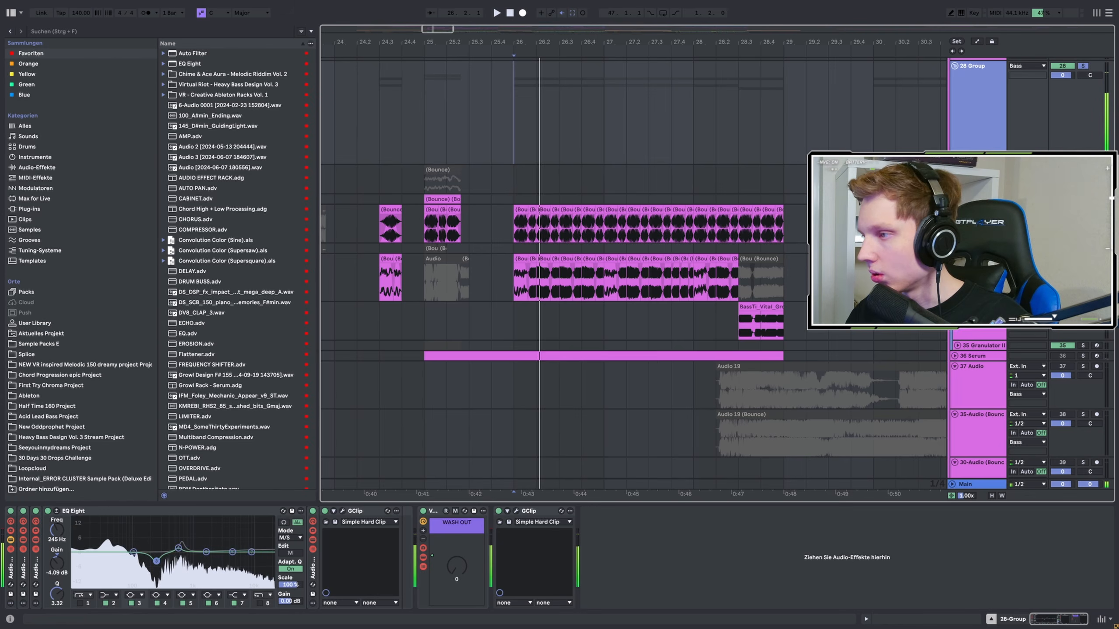
Inspect the device chains of the 15-Phase Plant (Bounce) and 33-(Bounce) tracks while playing the bass from bar 26.
click(511, 218)
key(space)
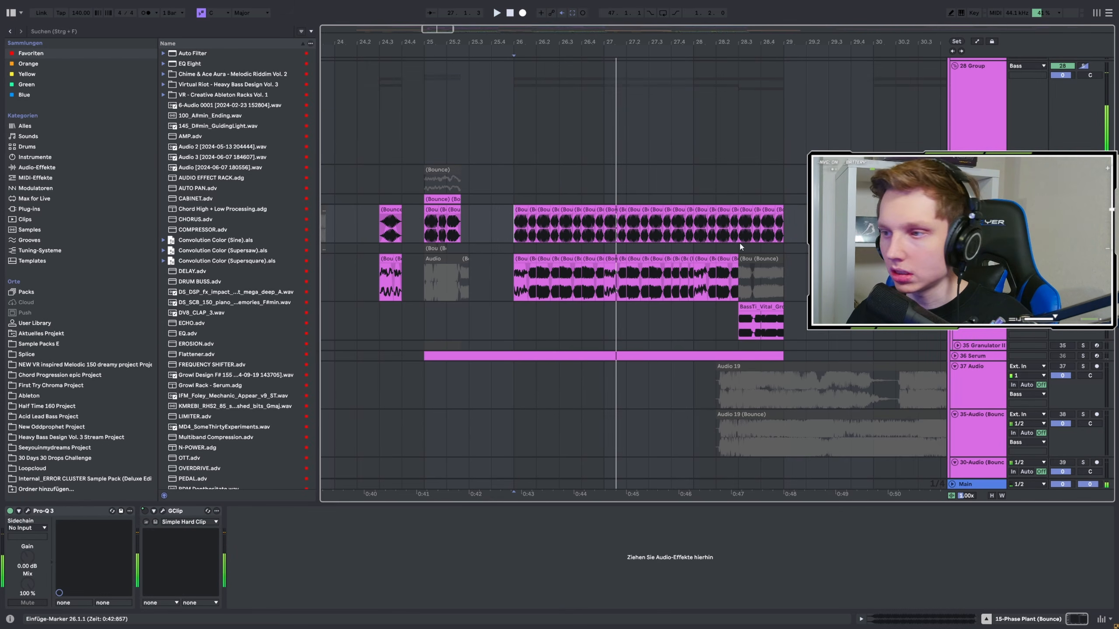
click(599, 255)
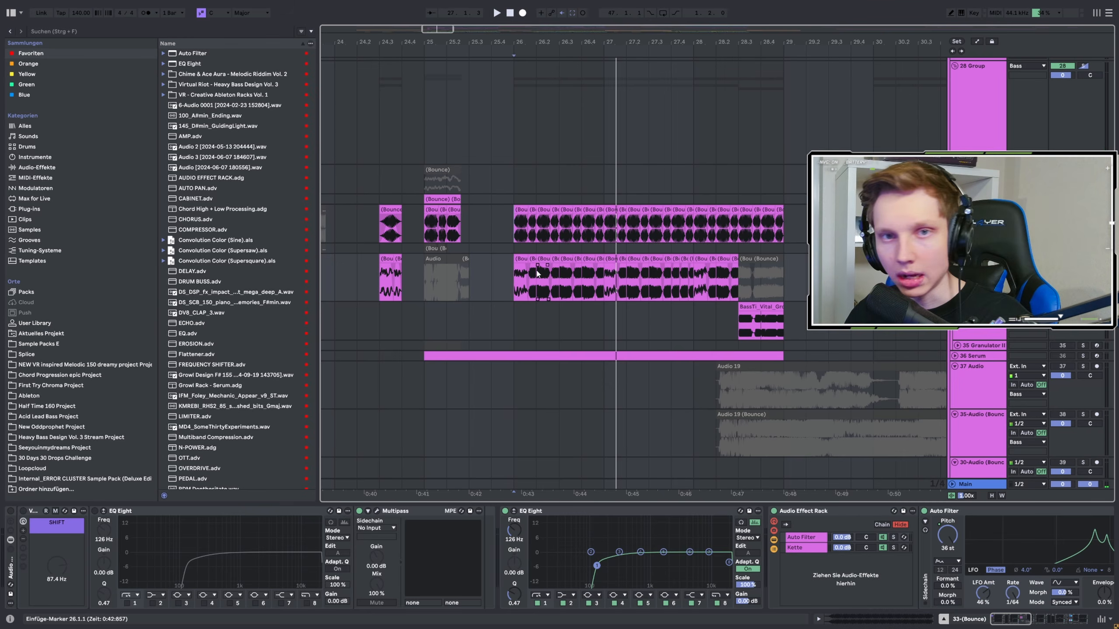
ctrl+scroll(537, 273, up, 3)
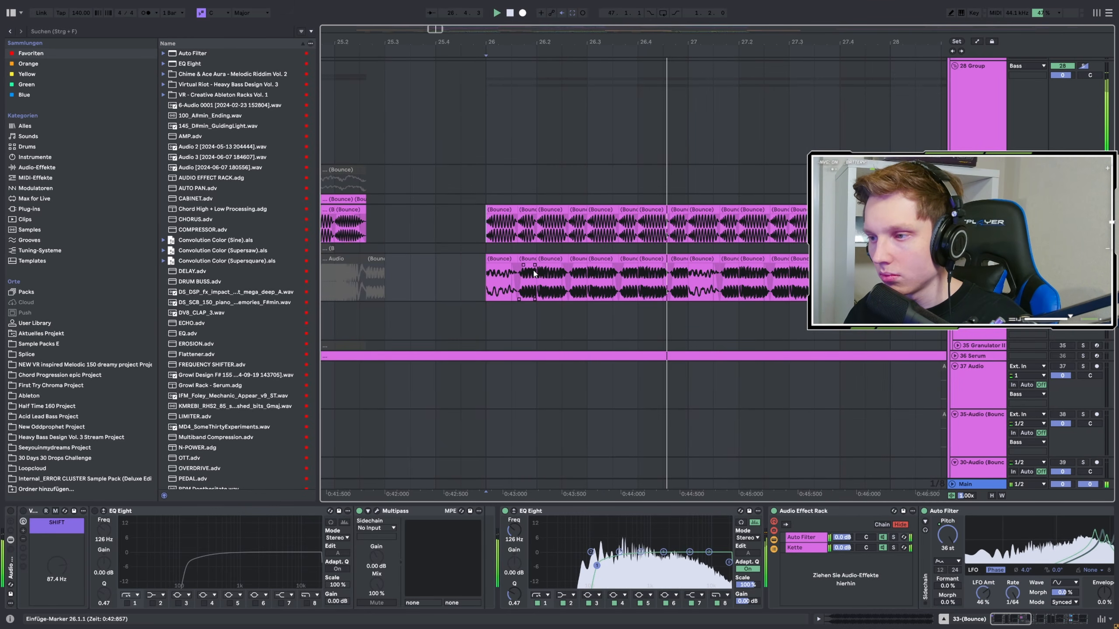
scroll(535, 274, down, 4)
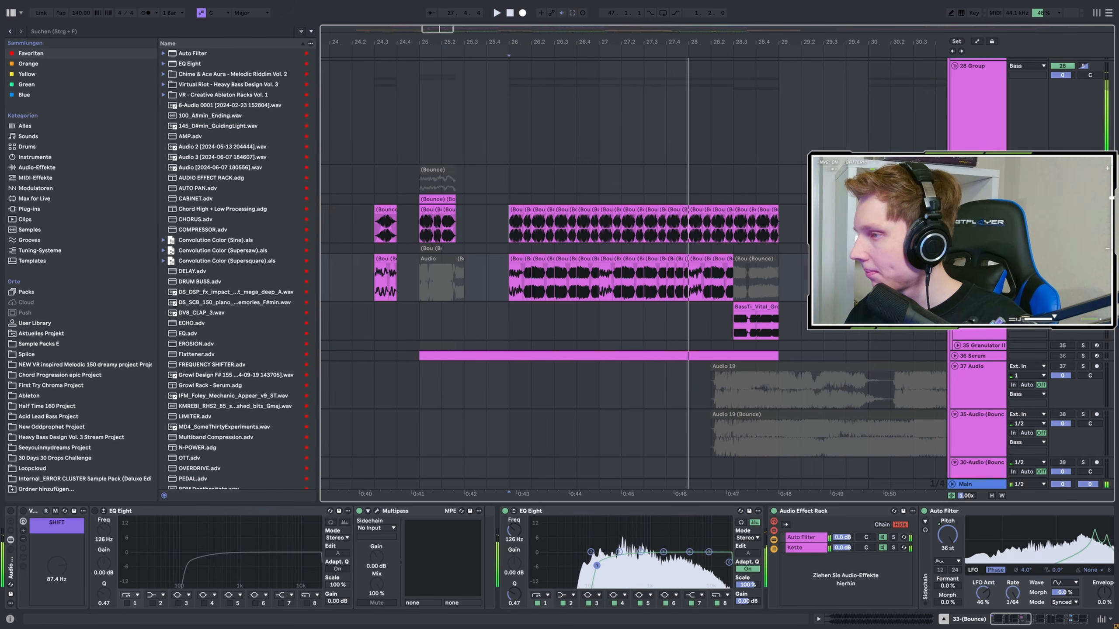
Compare the 28 Group from bar 26 with all devices ahead of WASH OUT enabled and bypassed, leaving them enabled.
click(1062, 76)
scroll(994, 110, up, 3)
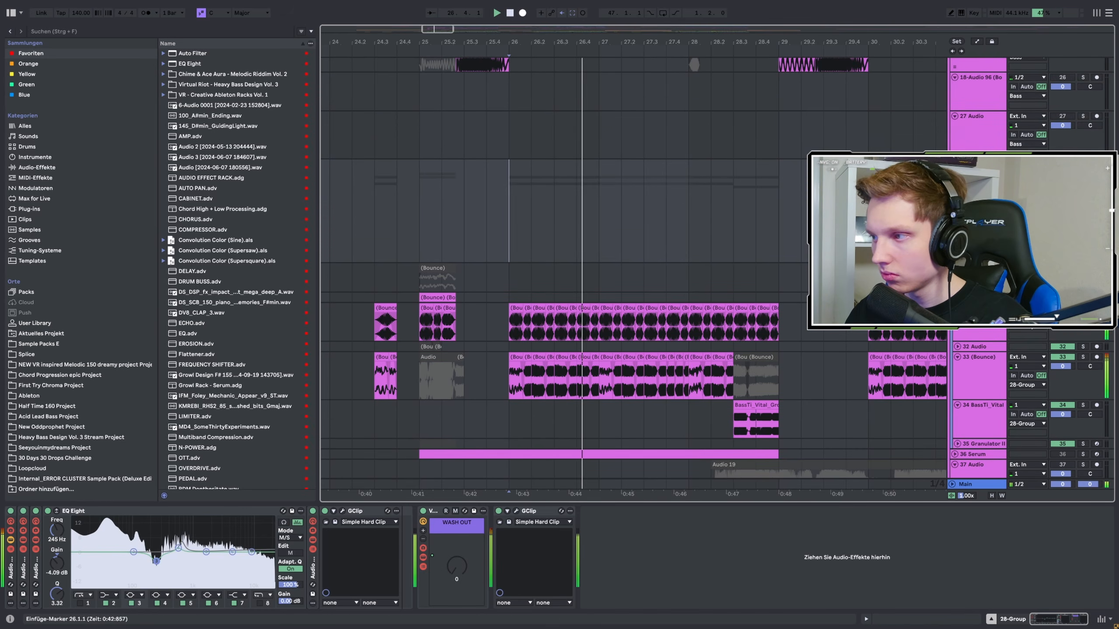
key(space)
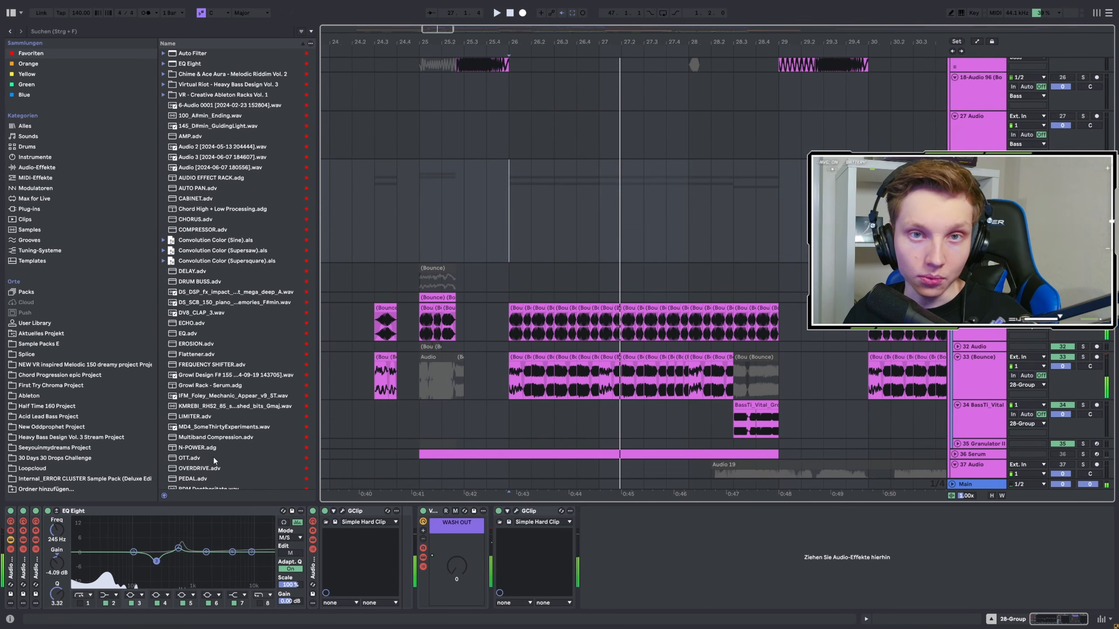
click(10, 512)
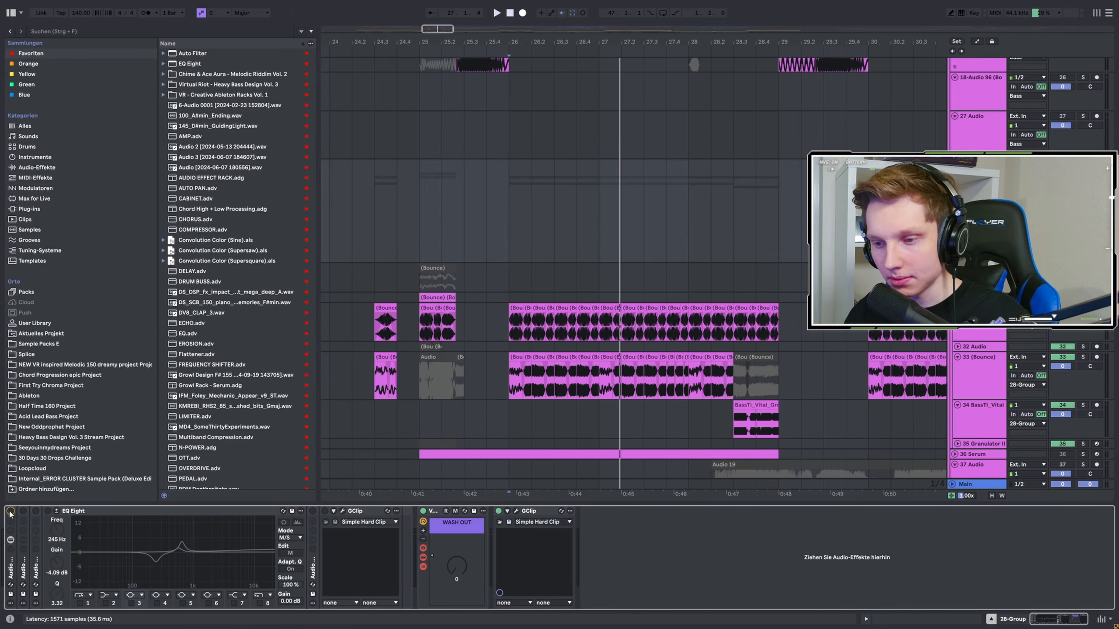
key(space)
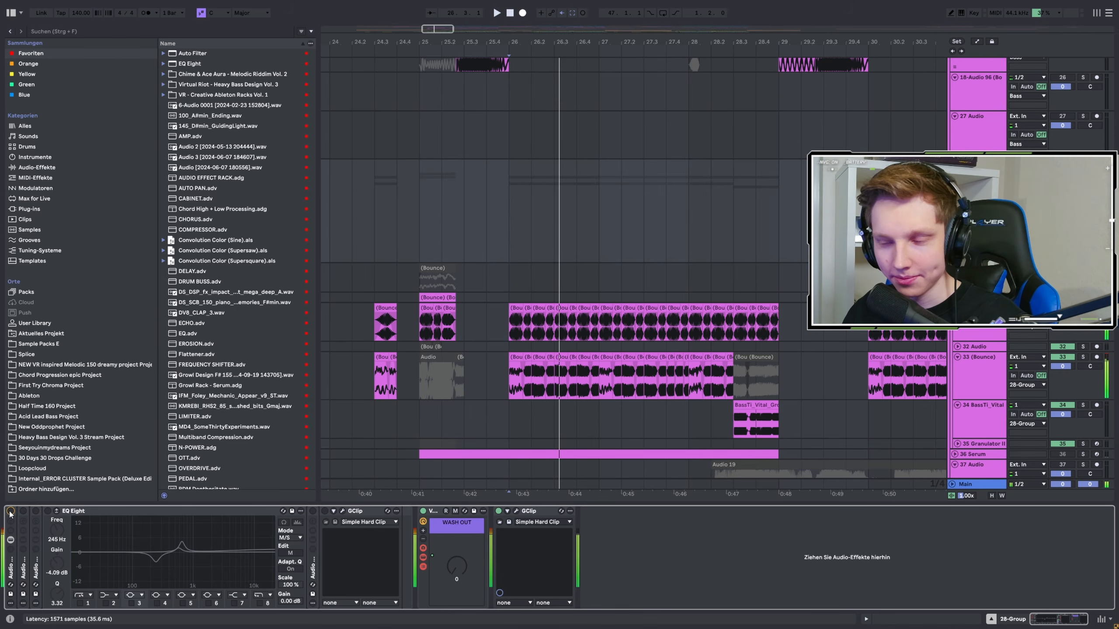
click(9, 512)
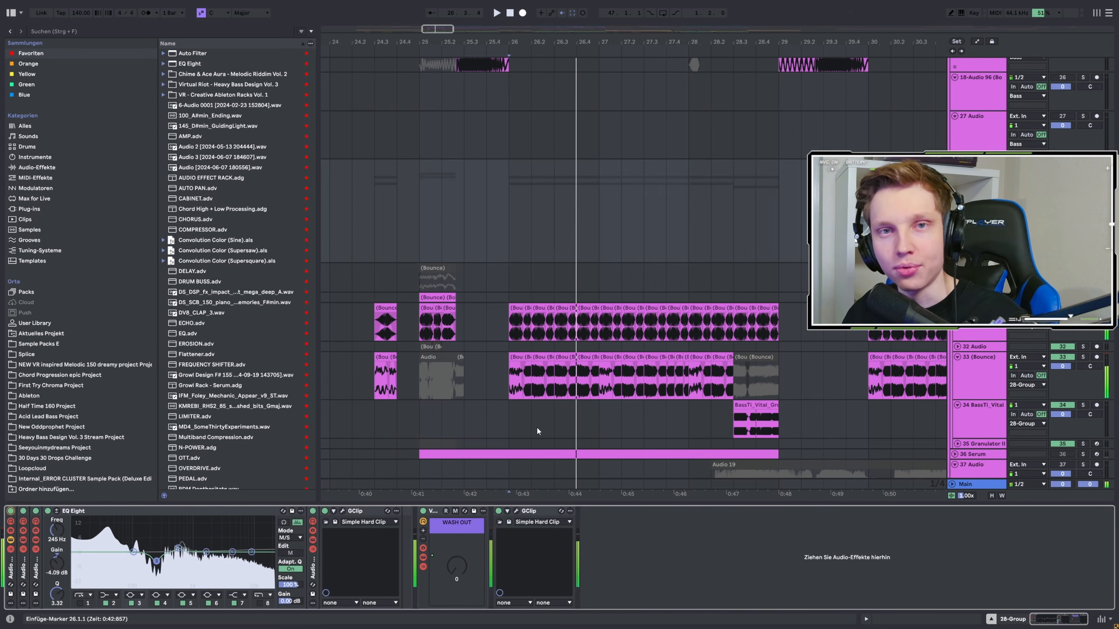
click(573, 415)
key(space)
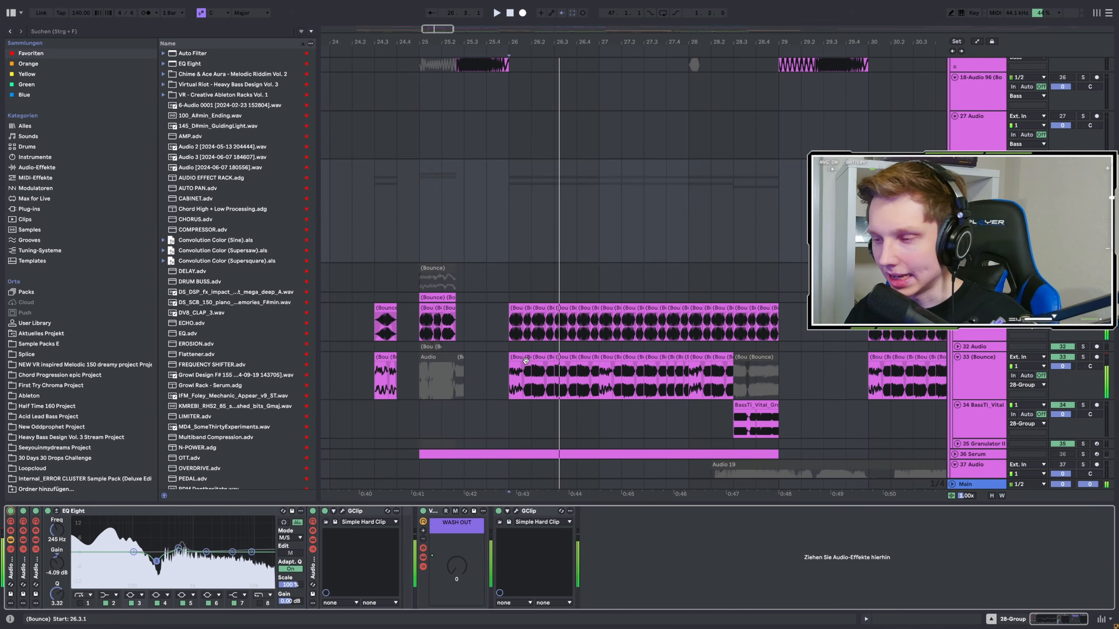
Bypass all devices ahead of WASH OUT in the 28 Group's effect chain.
scroll(519, 317, down, 2)
click(514, 241)
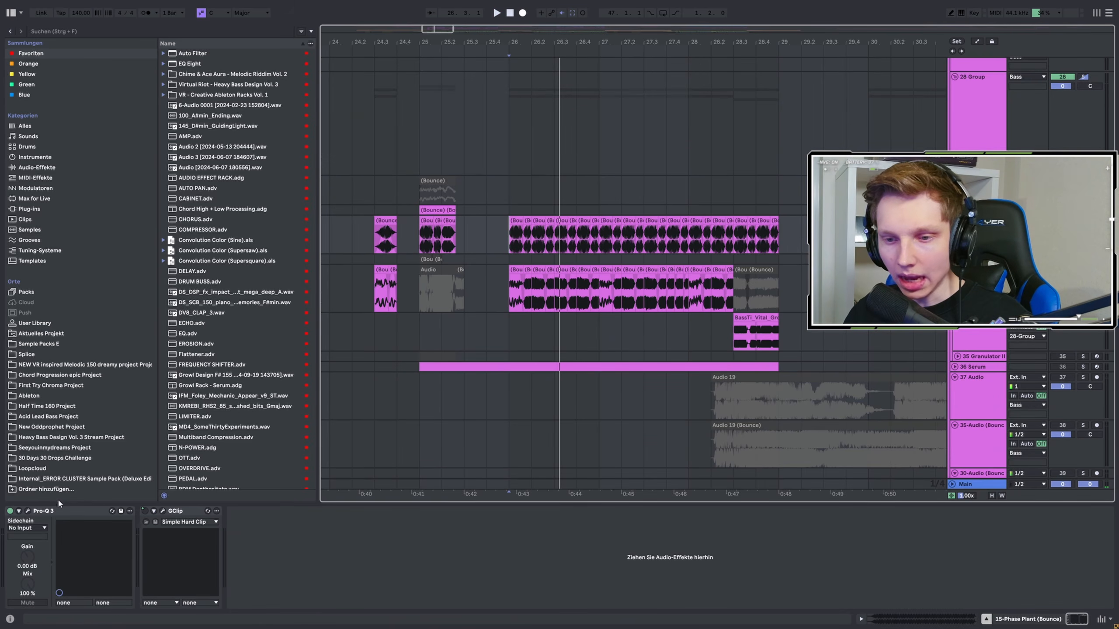
click(979, 146)
click(11, 512)
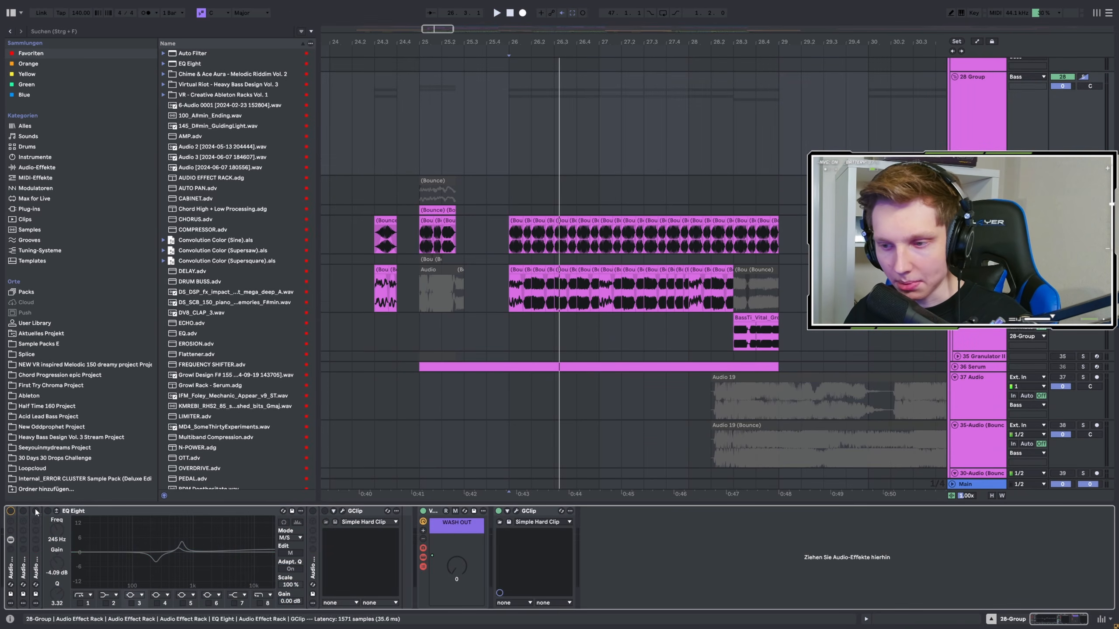
Check the clipping display of the 28 Group's last GClip during playback, and return the insert marker to bar 26.
click(517, 511)
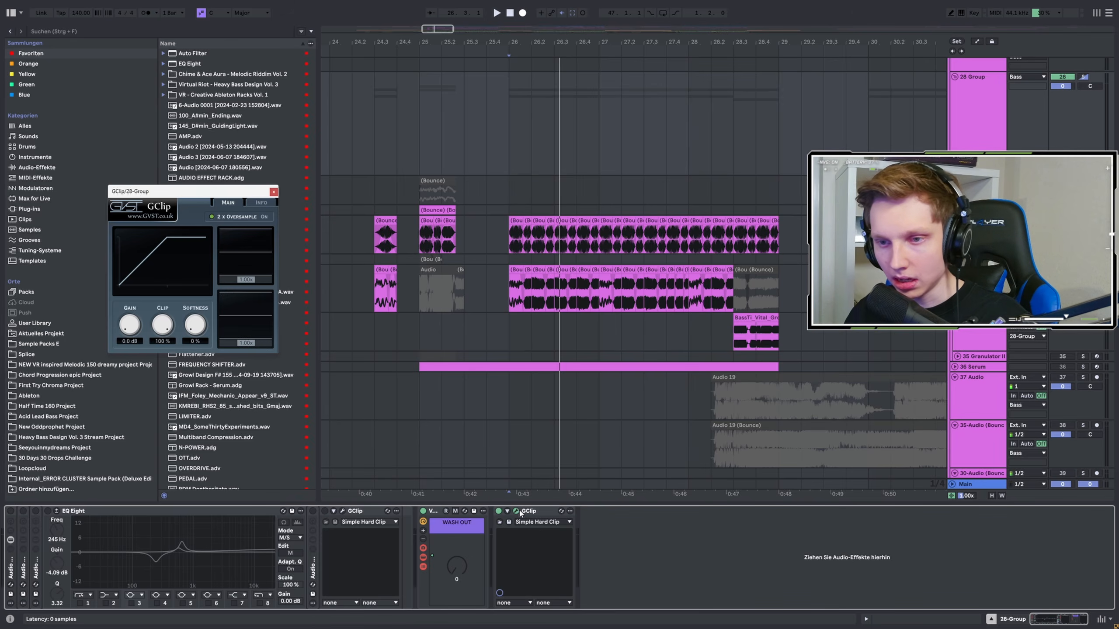
scroll(536, 257, up, 3)
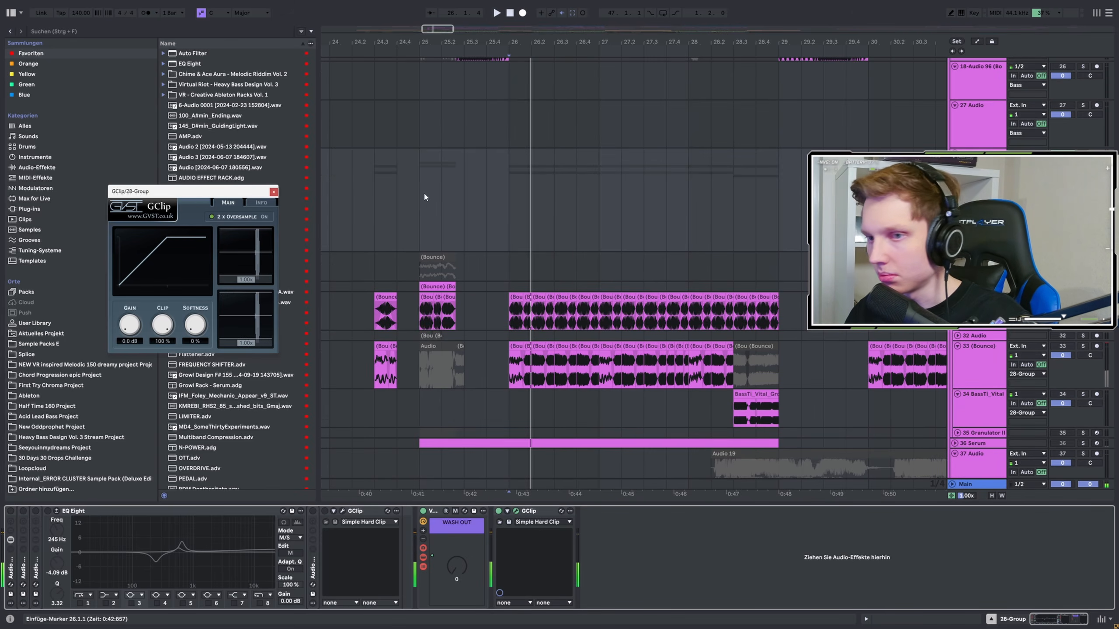
click(273, 193)
click(508, 199)
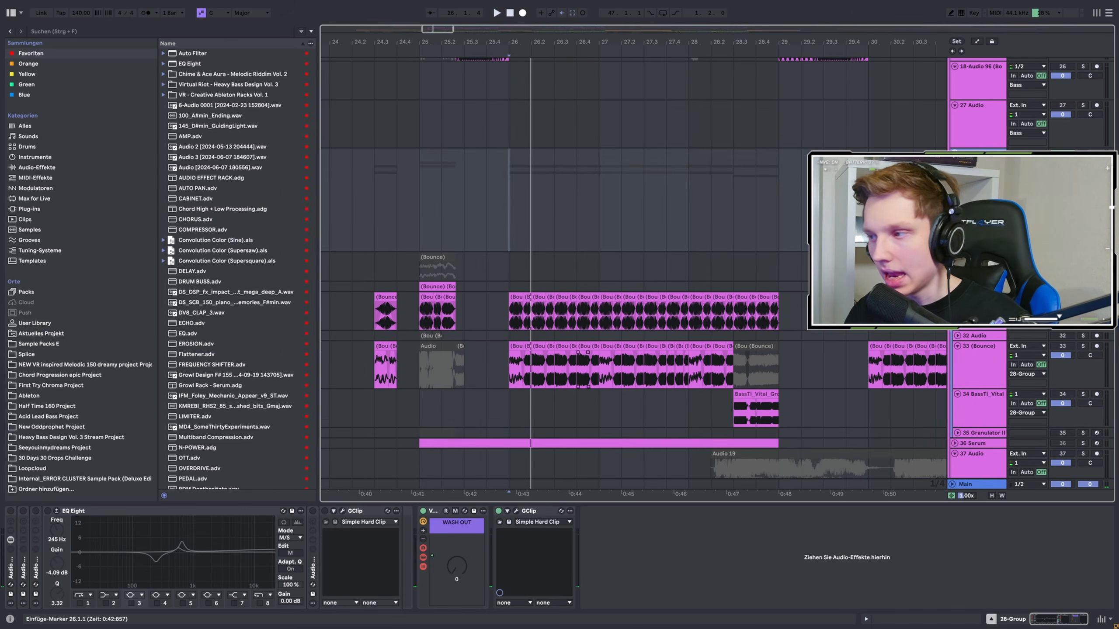
Open Pro-Q 3 on the 15-Phase Plant (Bounce) track and play from bar 26 to view the sub's spectrum.
click(510, 314)
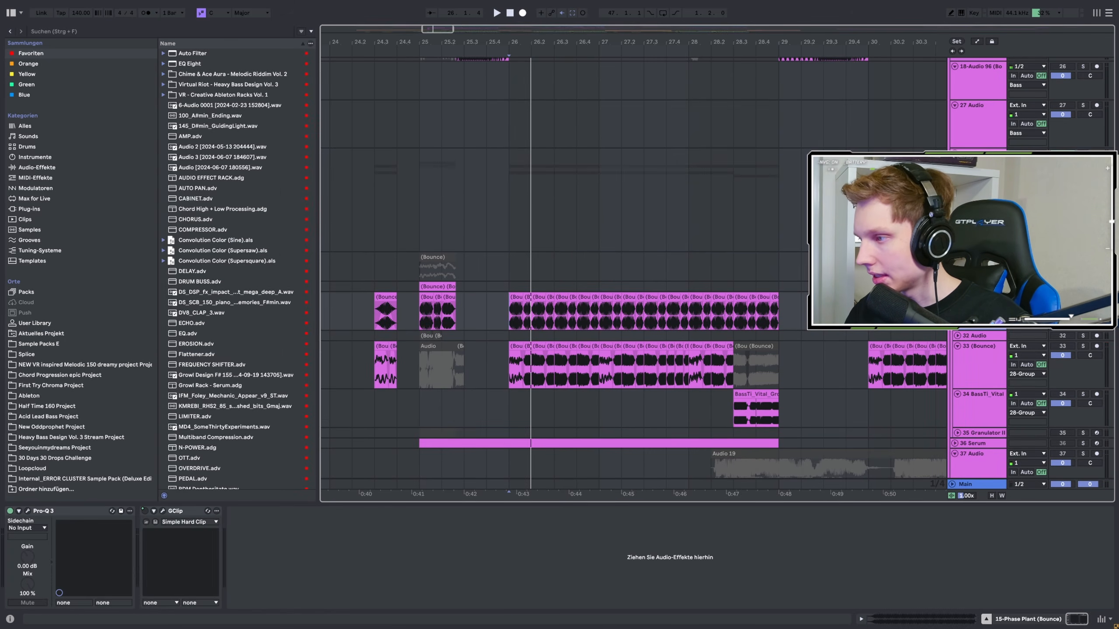
click(28, 512)
drag(537, 193, 214, 84)
key(space)
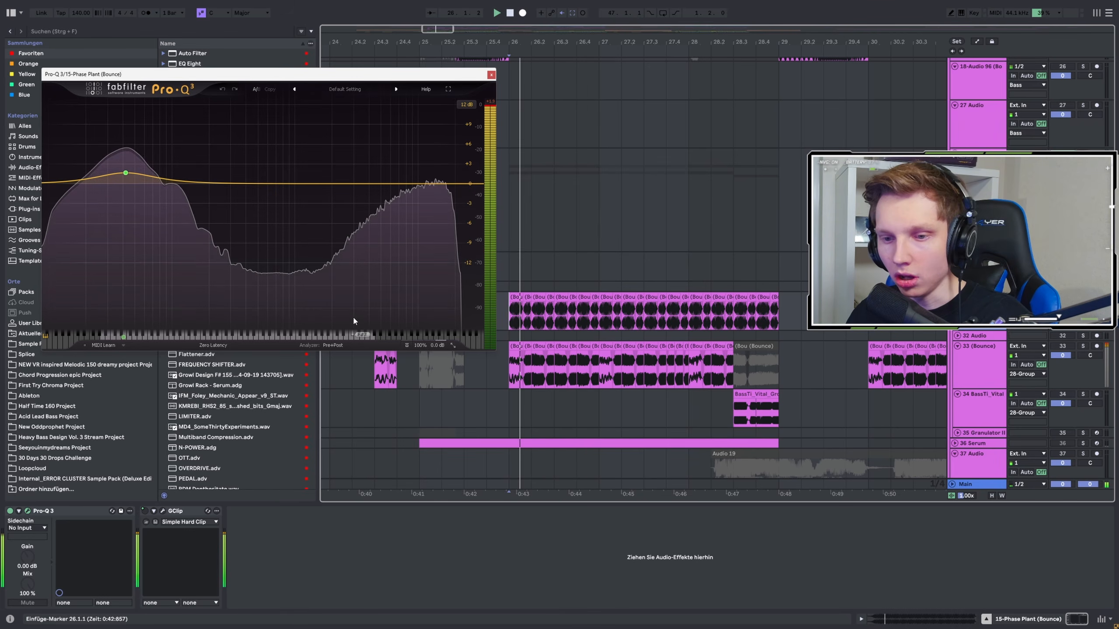
Examine the waveforms and fades of the sub and bass clips after bar 26, and close Pro-Q 3.
scroll(524, 330, up, 5)
scroll(523, 330, up, 2)
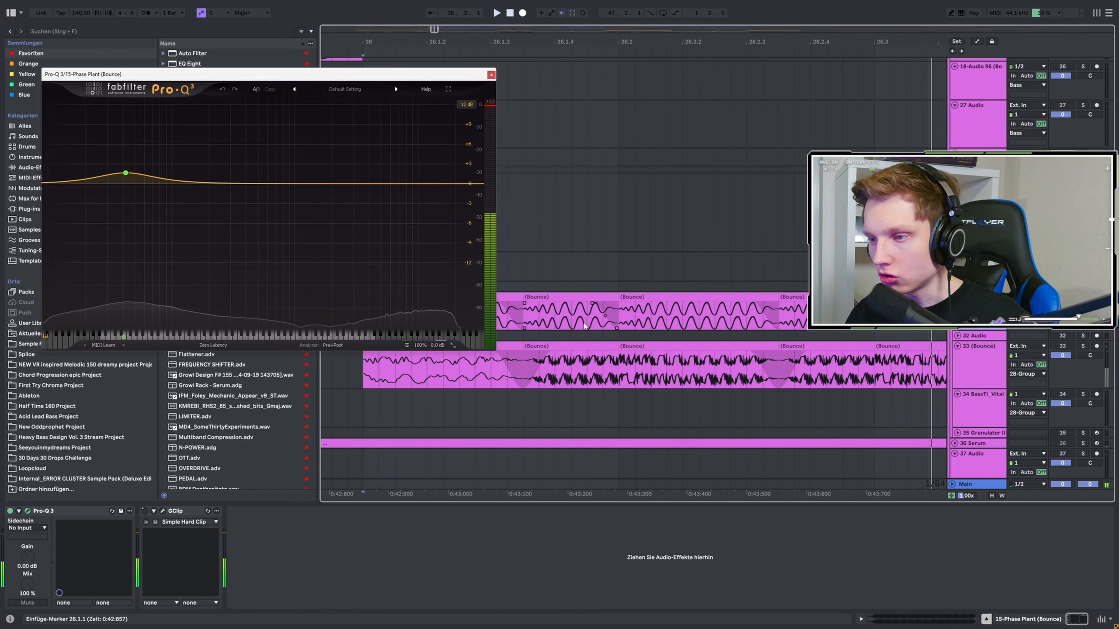
scroll(540, 317, down, 2)
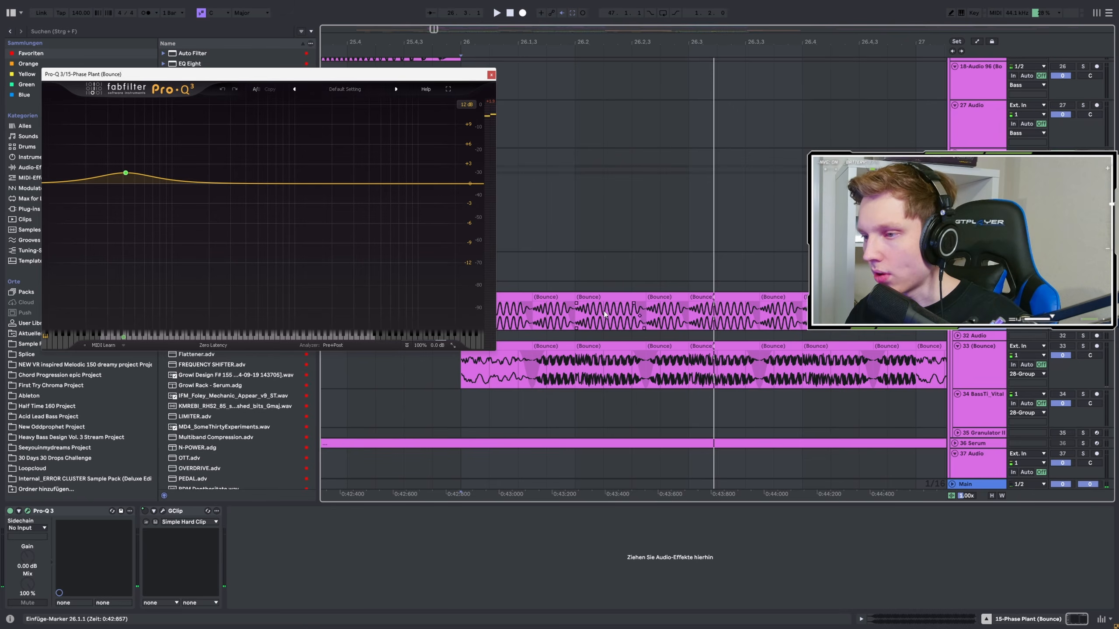
scroll(605, 314, down, 3)
scroll(520, 312, up, 3)
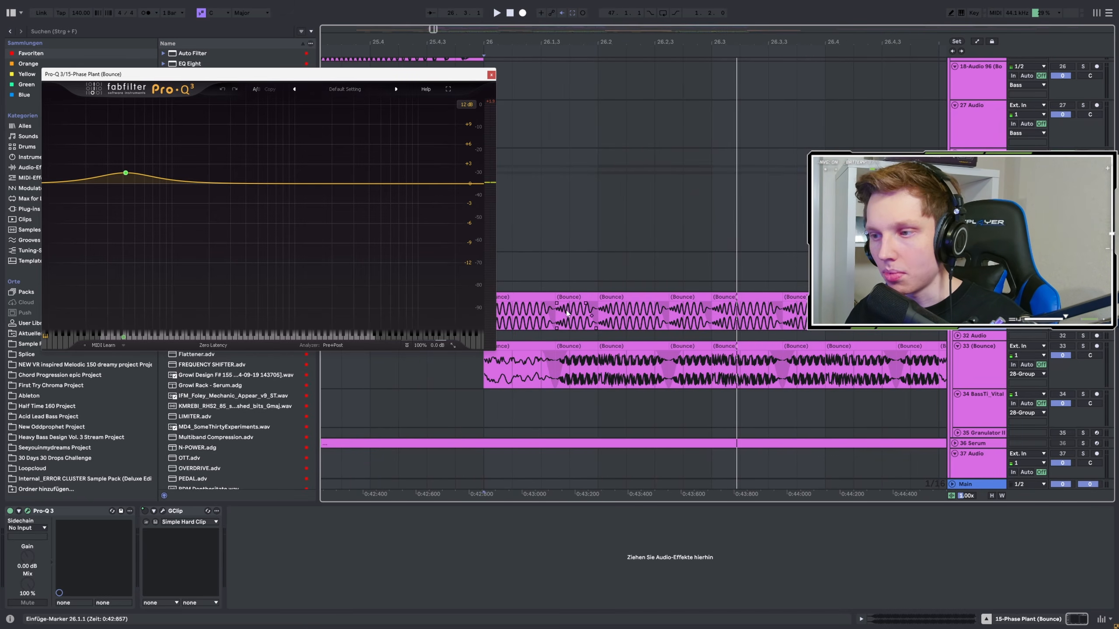
scroll(598, 315, down, 8)
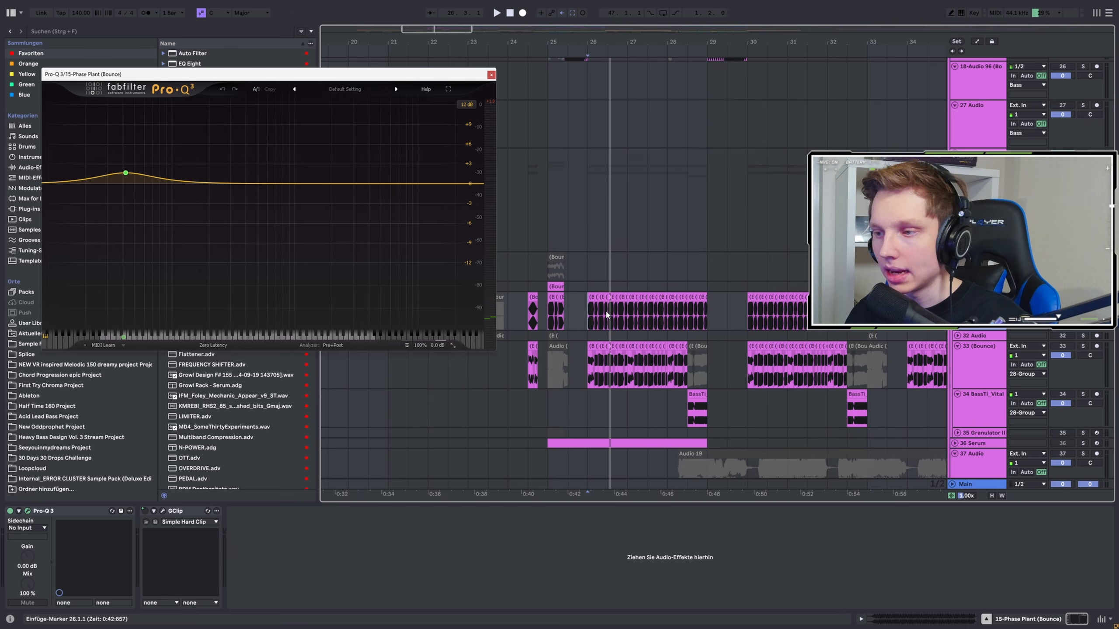
scroll(607, 314, up, 3)
scroll(546, 312, down, 3)
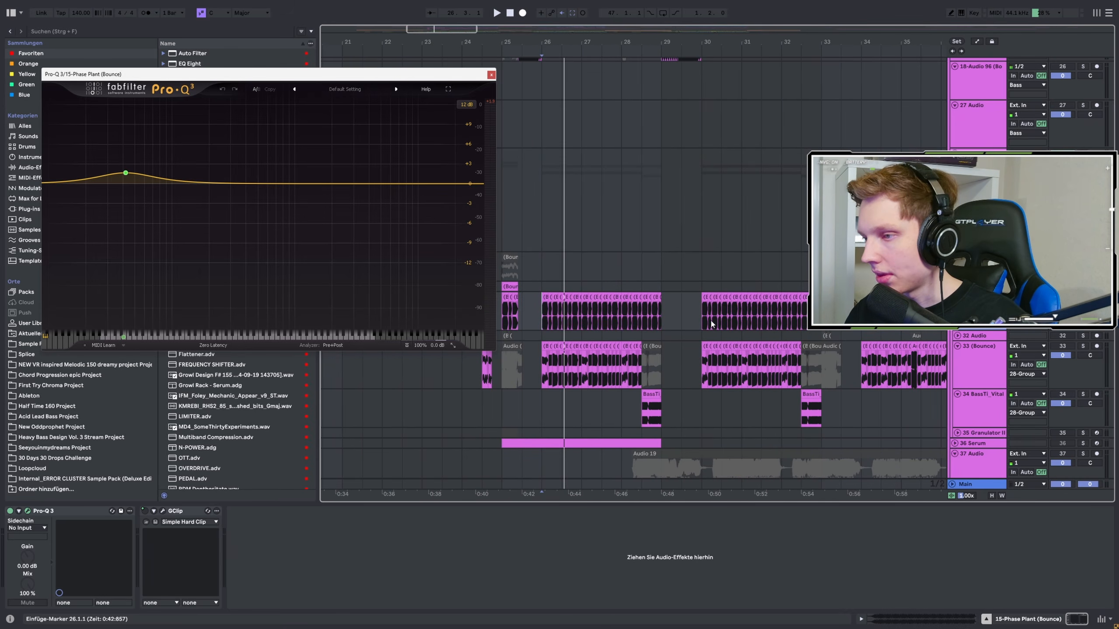
click(491, 75)
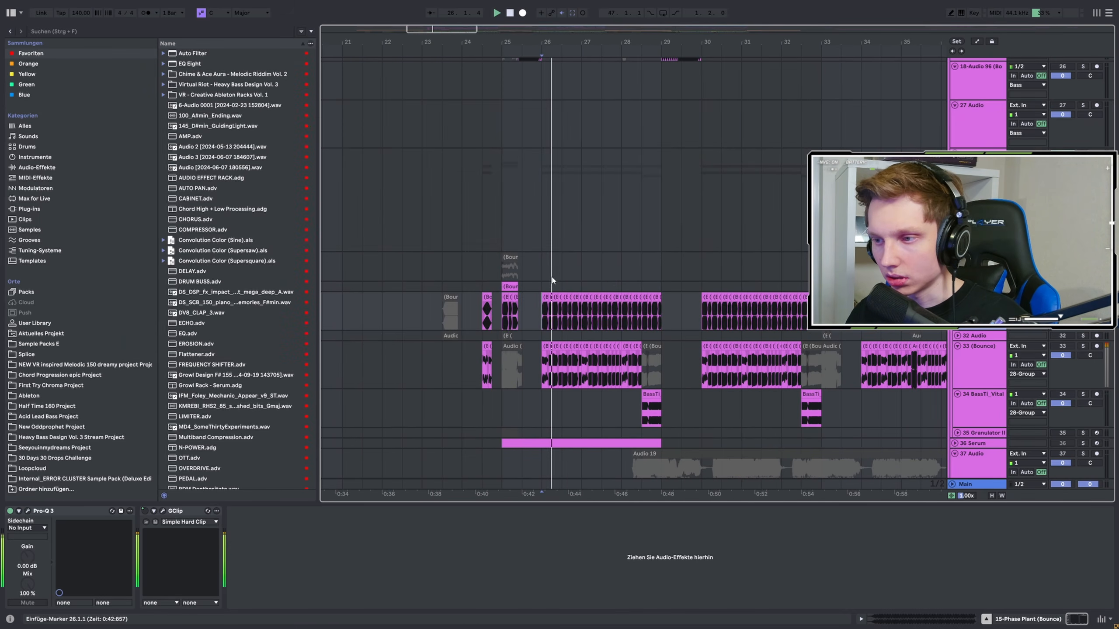
scroll(501, 289, up, 5)
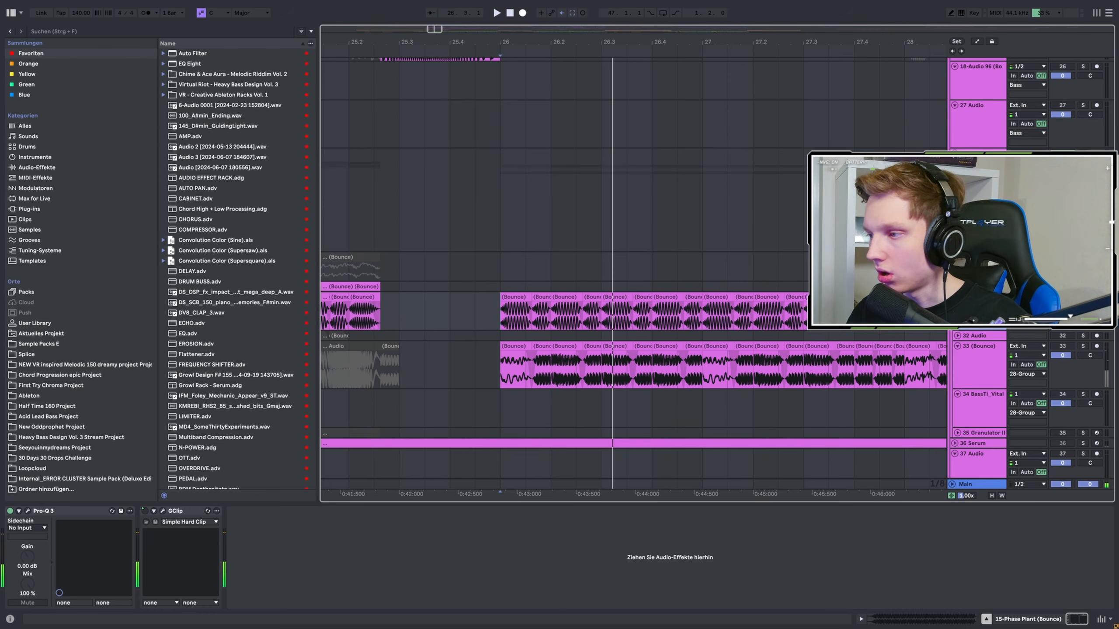
Solo the 33 (Bounce) track and audition its bass layer from bar 26.
key(space)
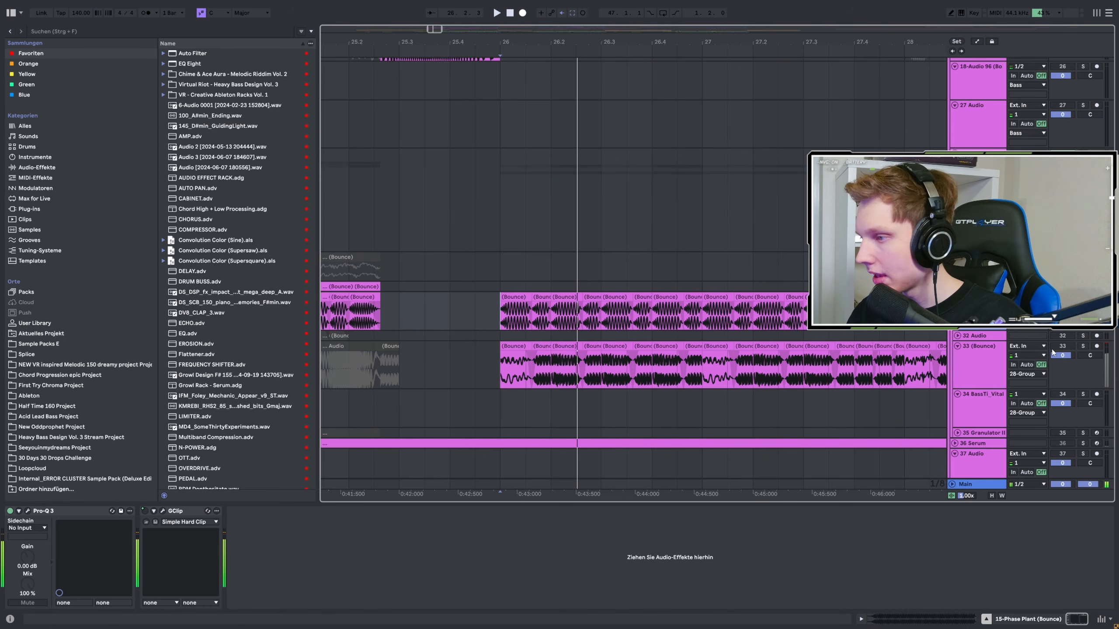
click(1082, 346)
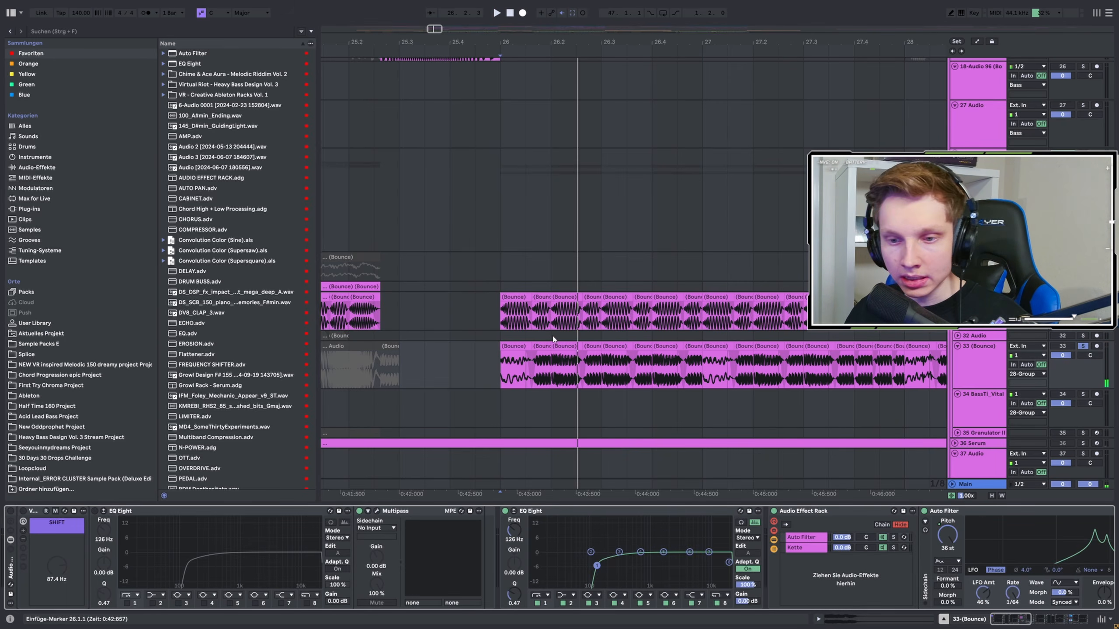
scroll(507, 333, down, 5)
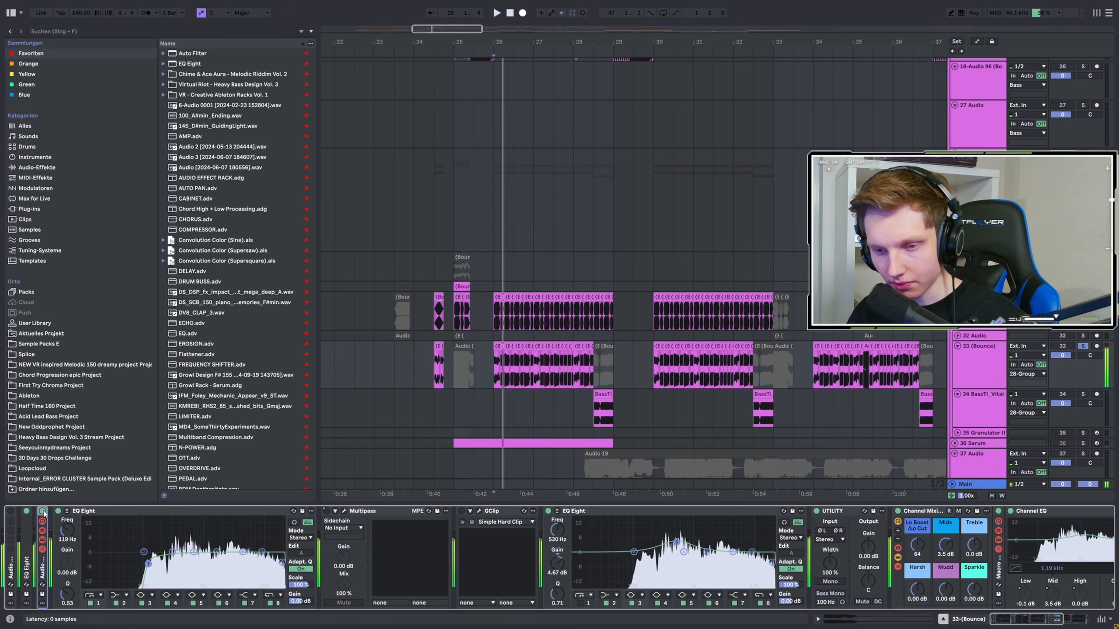
Fold the 119 Hz EQ Eight, compare the 33 (Bounce) track with its effects bypassed, and unfold the 126 Hz EQ Eight.
double_click(97, 515)
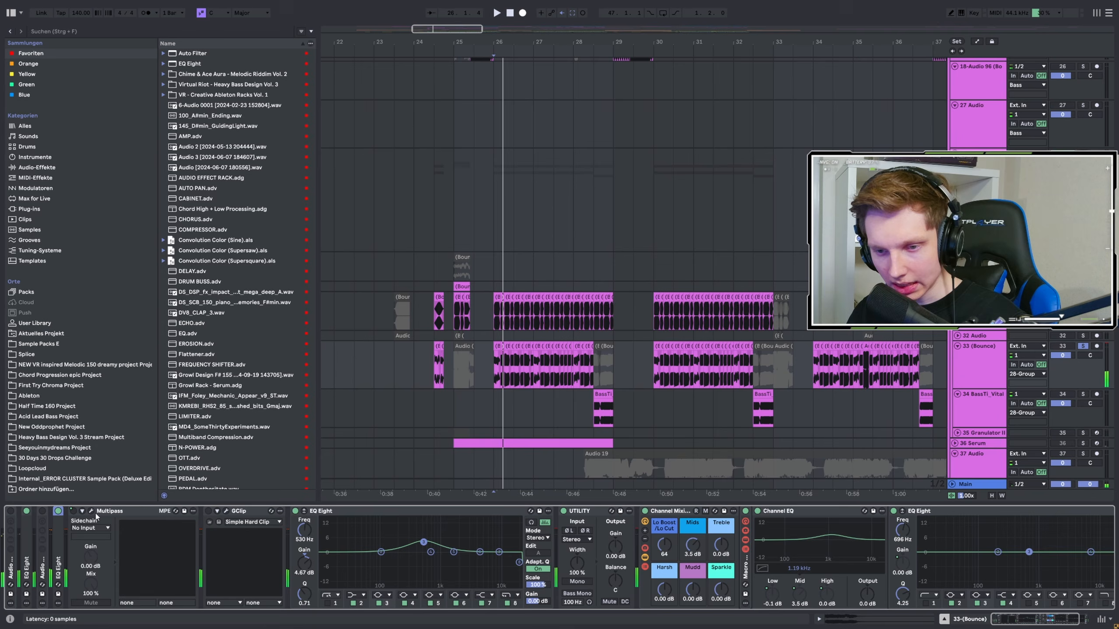
click(42, 511)
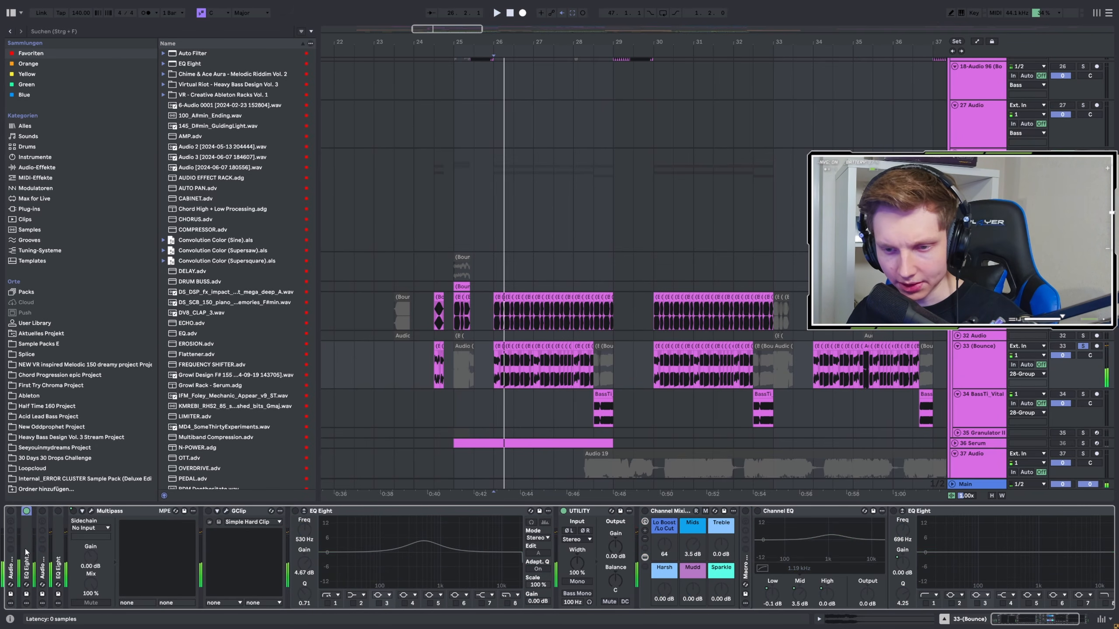
double_click(27, 553)
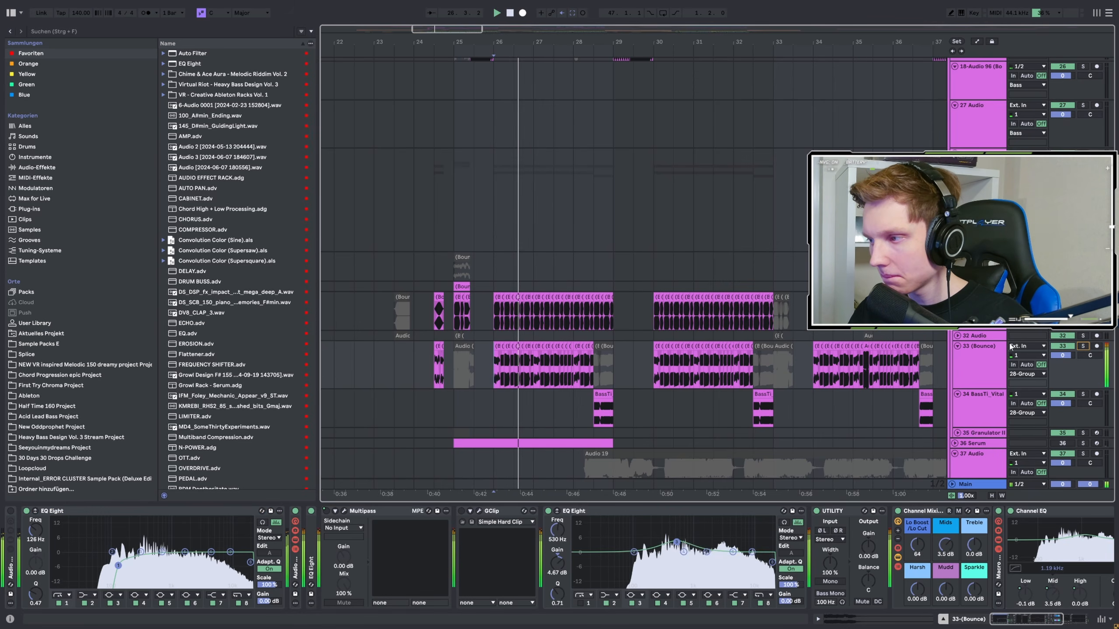
Re-enable the bypassed devices in the 28 Group's effect chain during playback.
click(978, 198)
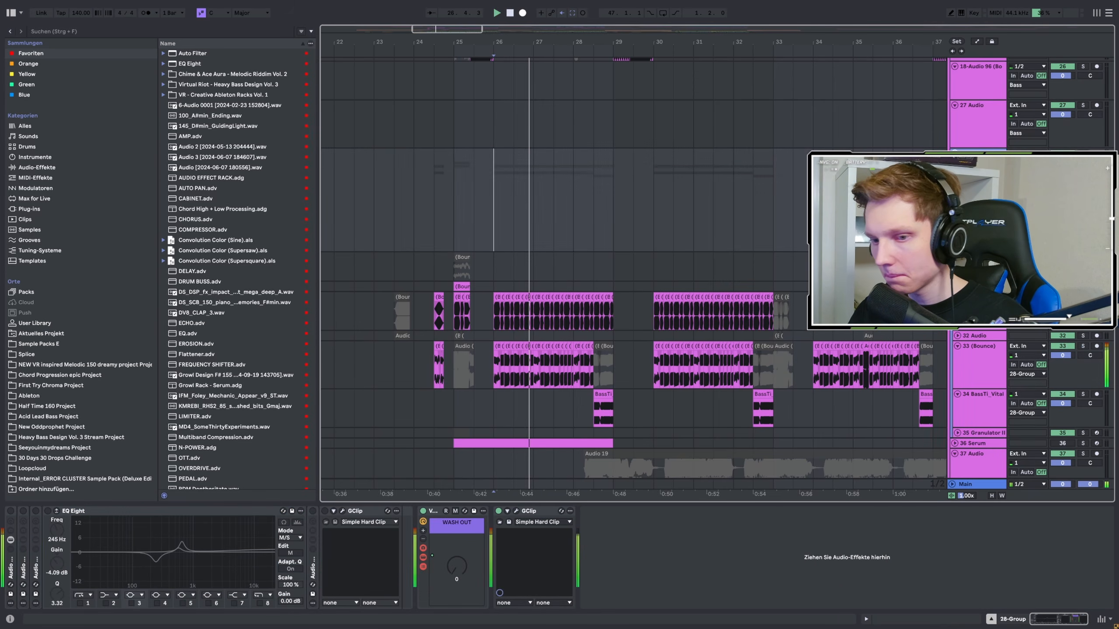
click(11, 513)
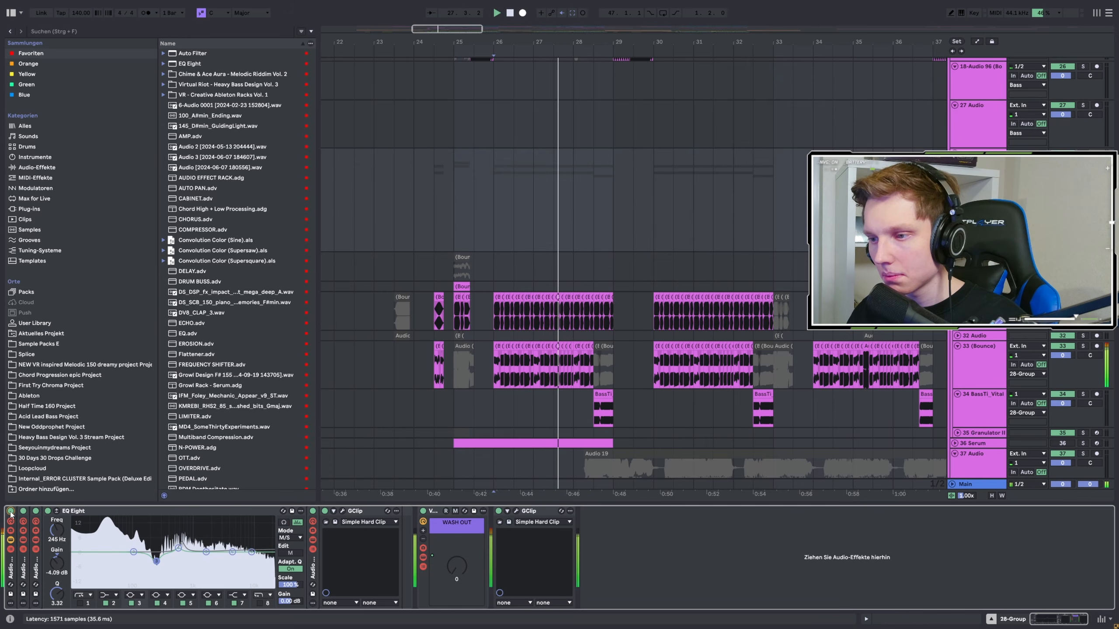
Solo the 33 (Bounce) track, play it from bar 26, and examine the waveforms of its bass clips.
click(974, 368)
key(z)
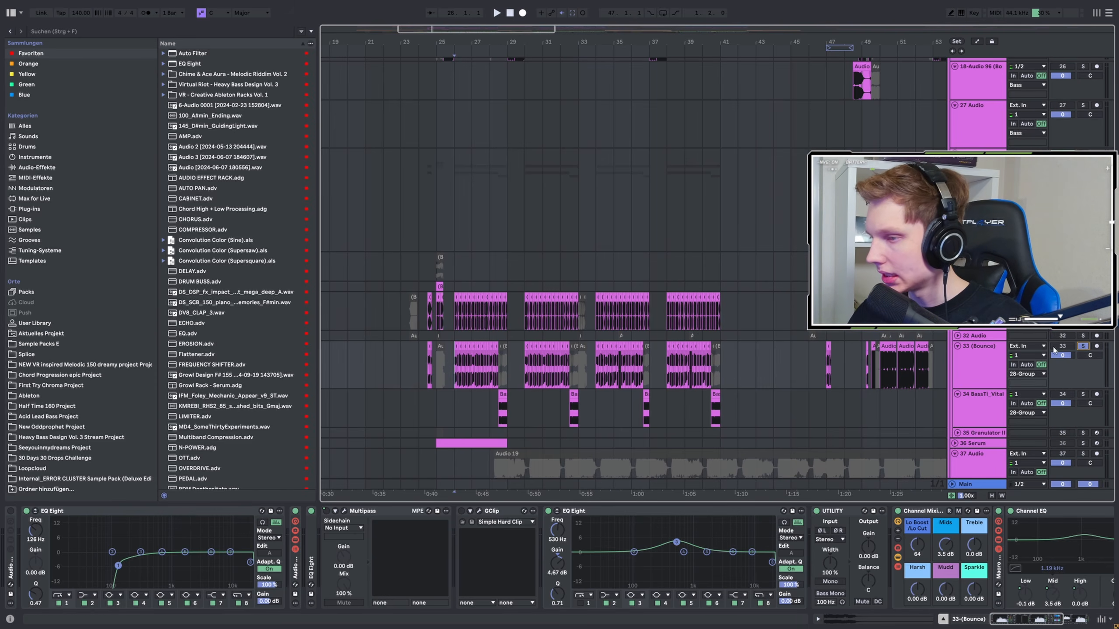
key(plus)
key(plus)
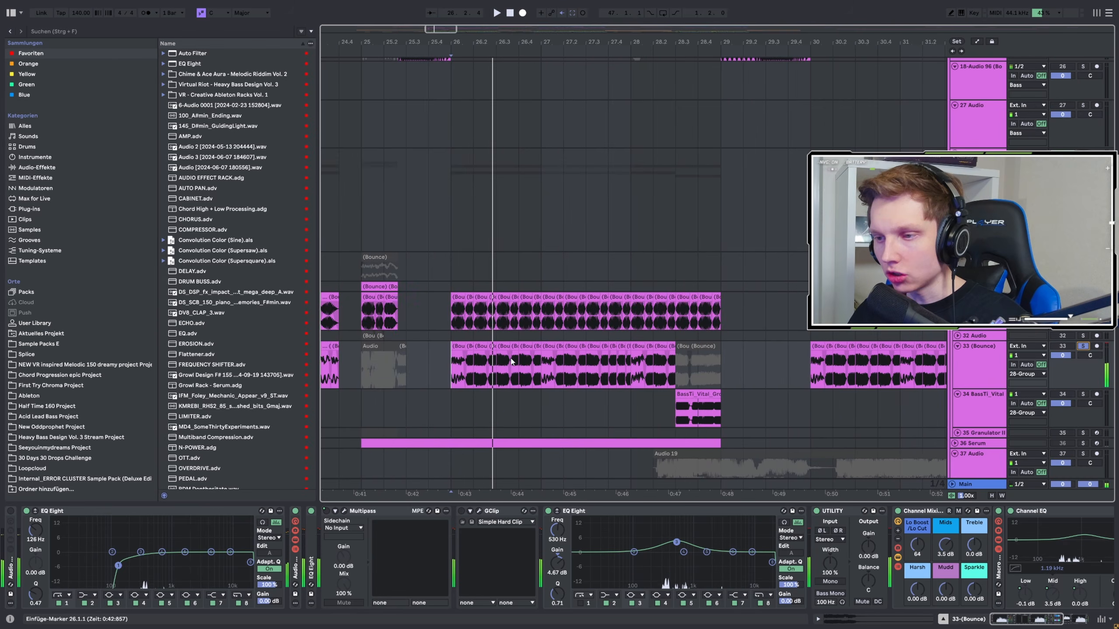
key(plus)
key(space)
key(minus)
key(minus)
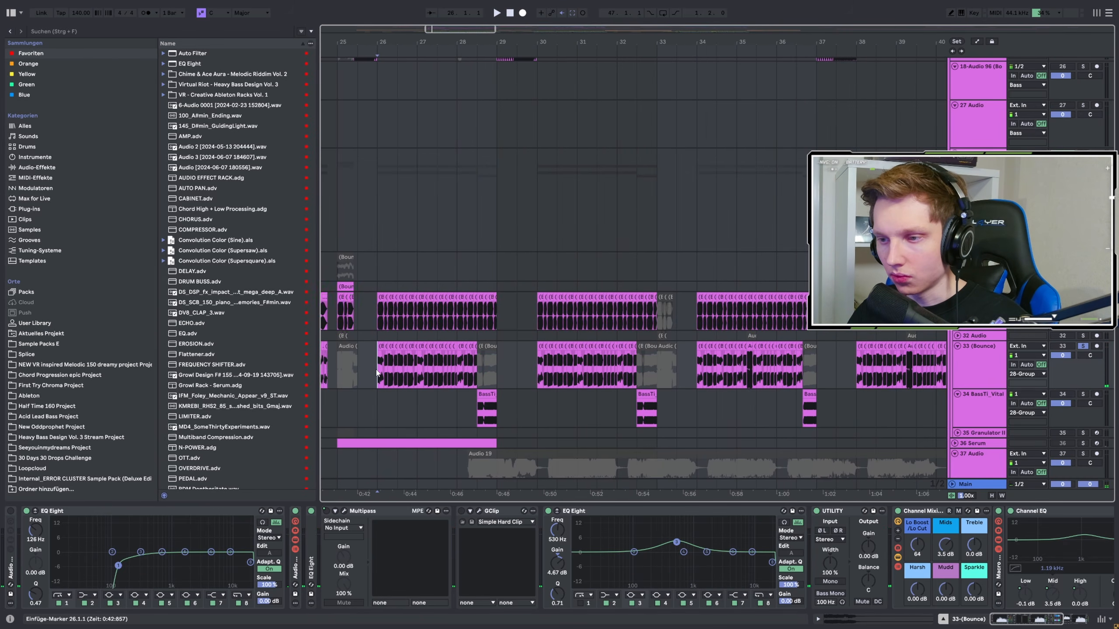
key(plus)
key(plus)
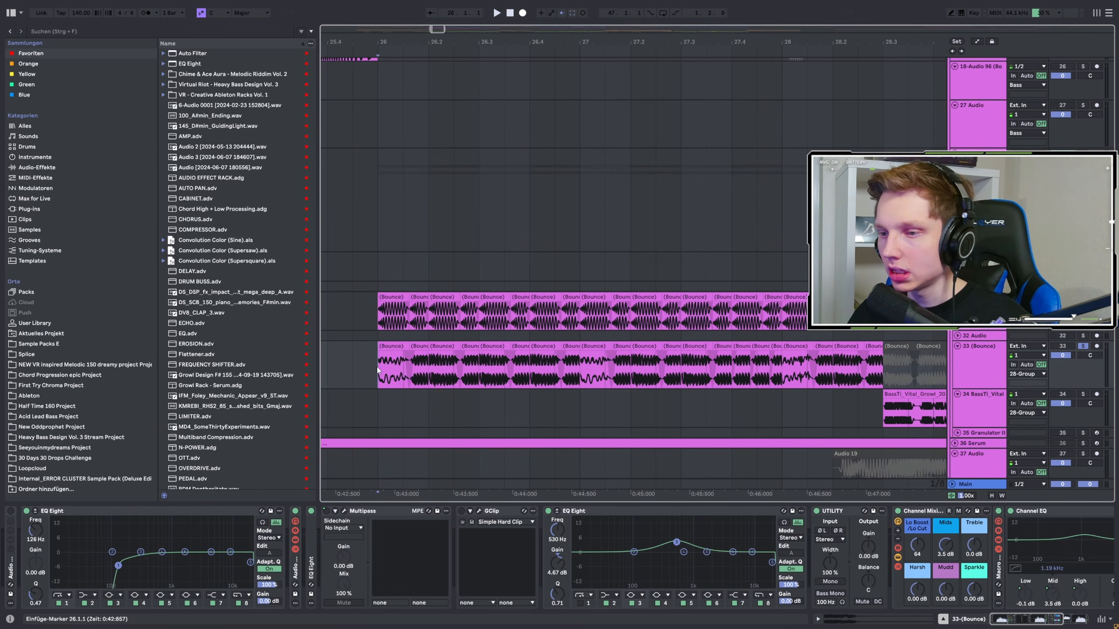
Audition the 33 (Bounce) track from bar 50 and show the source sample of its Audio 96 clip in the browser.
scroll(426, 370, down, 4)
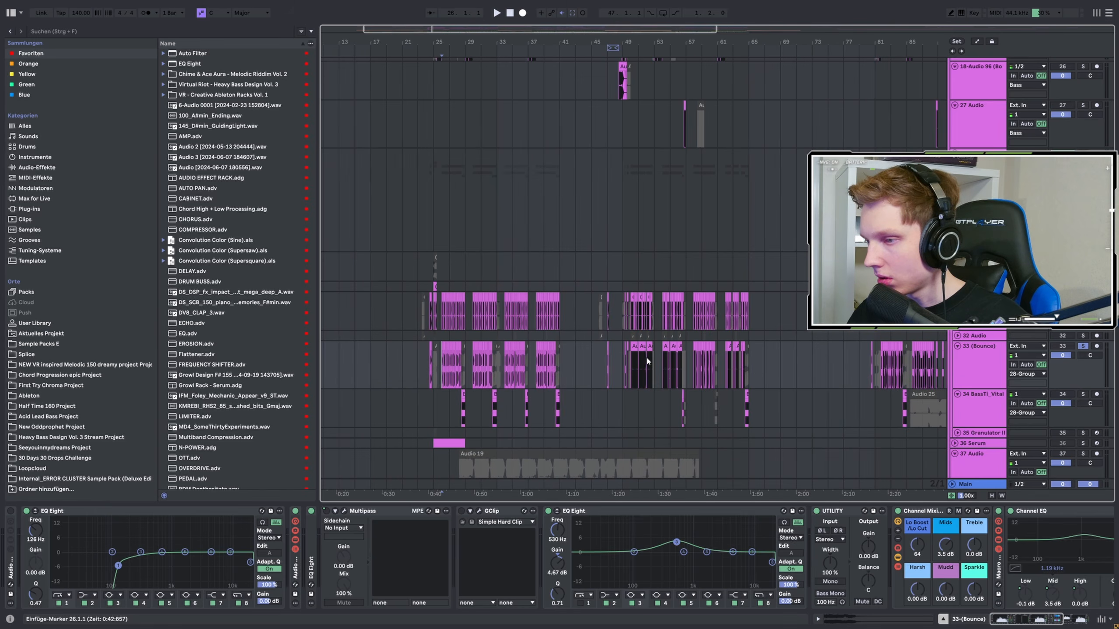
scroll(631, 363, up, 1)
scroll(620, 363, up, 3)
click(621, 366)
key(space)
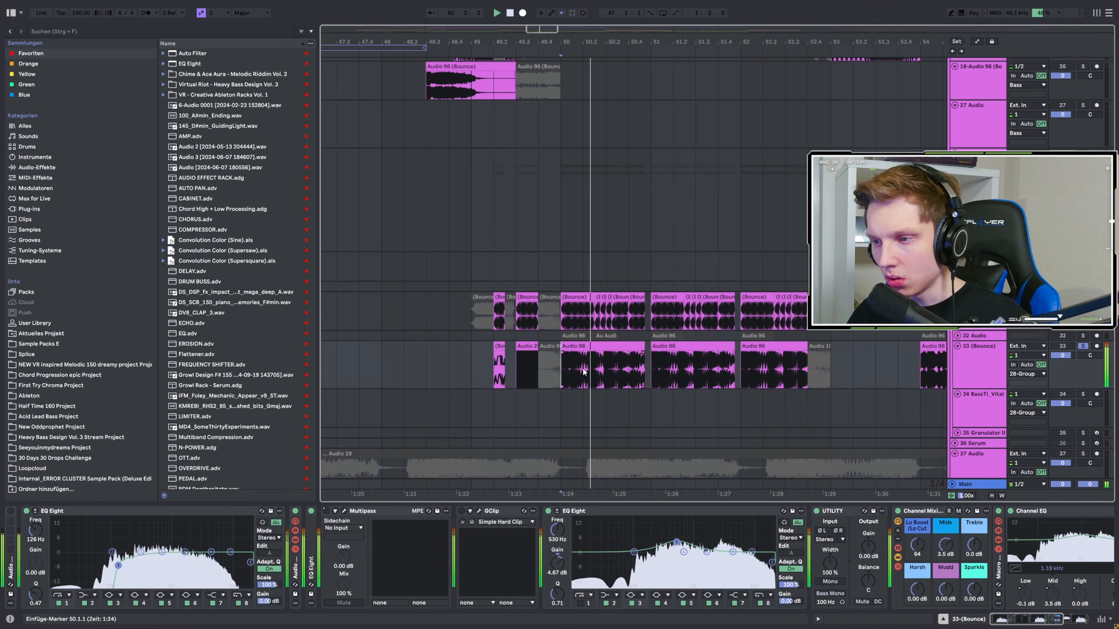
right_click(608, 366)
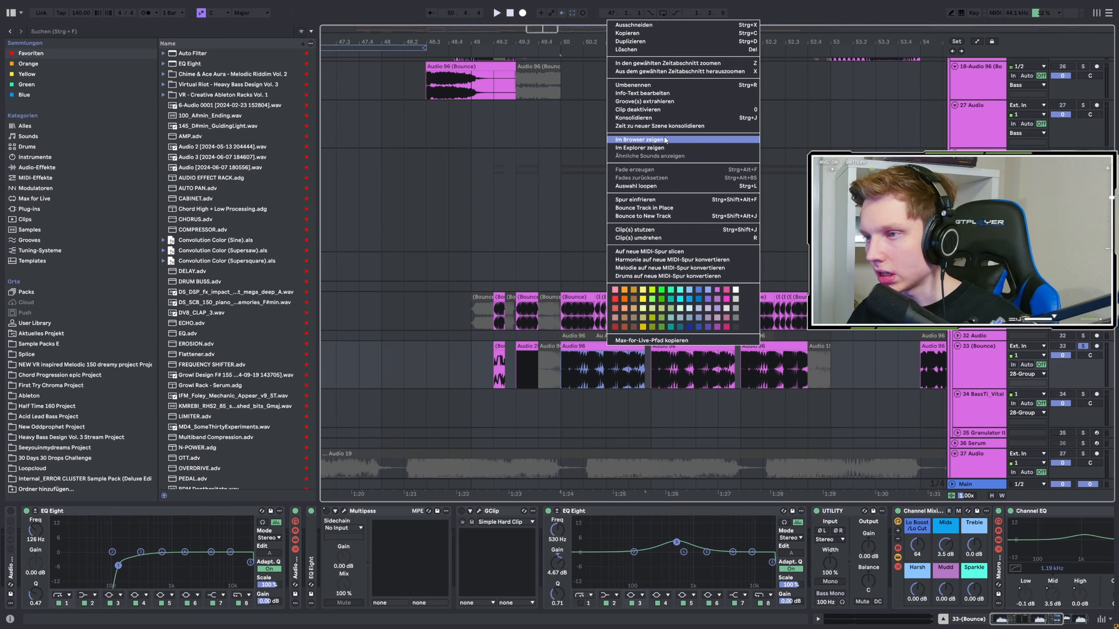
click(665, 140)
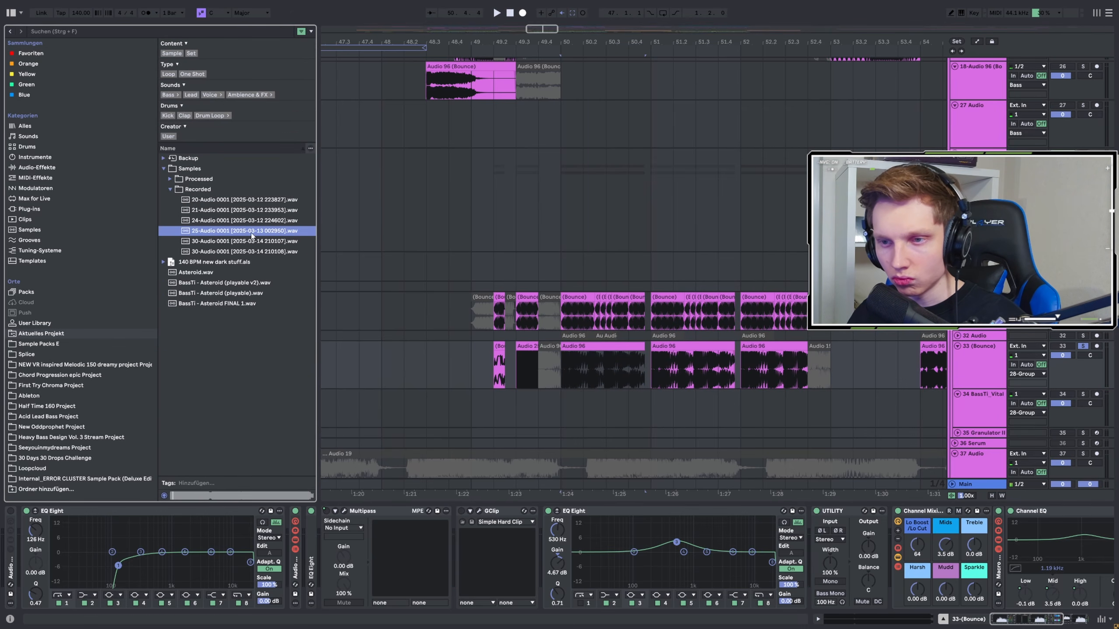
Examine the 15-Phase Plant (Bounce) clips around bars 49 to 51 against the bass clips below them, with playback.
scroll(617, 353, down, 5)
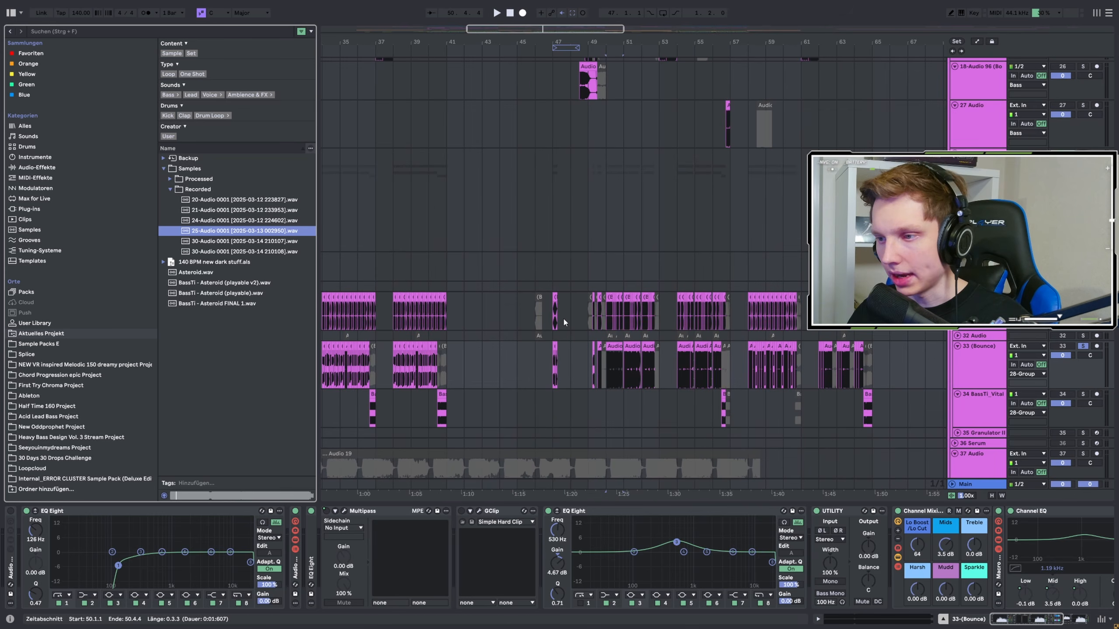
click(603, 307)
key(space)
scroll(776, 365, down, 3)
scroll(788, 344, up, 3)
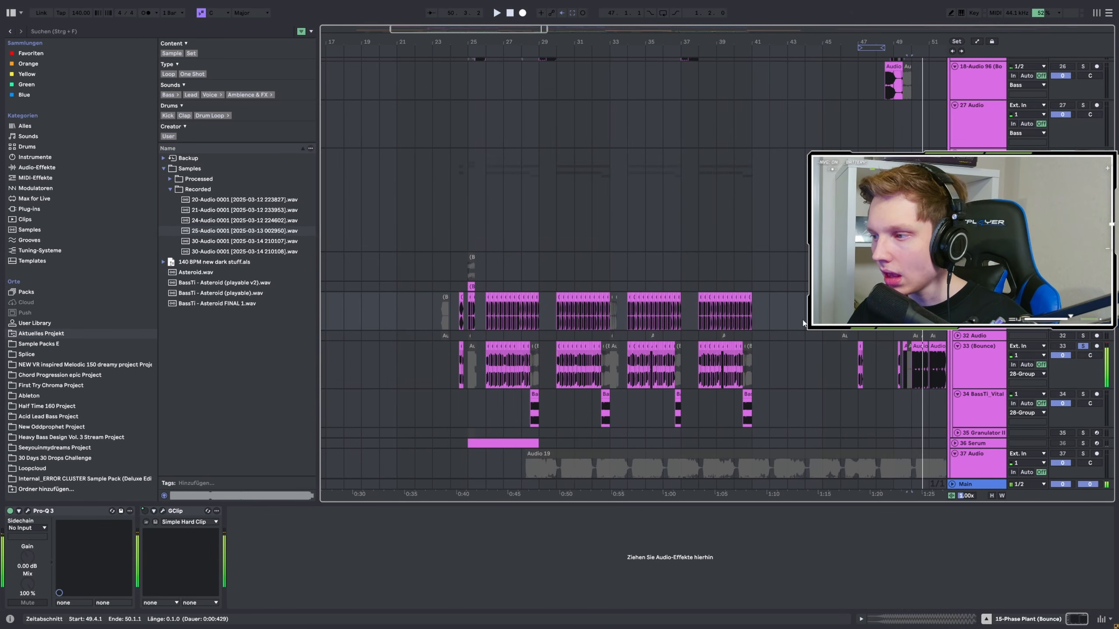
scroll(713, 344, right, 6)
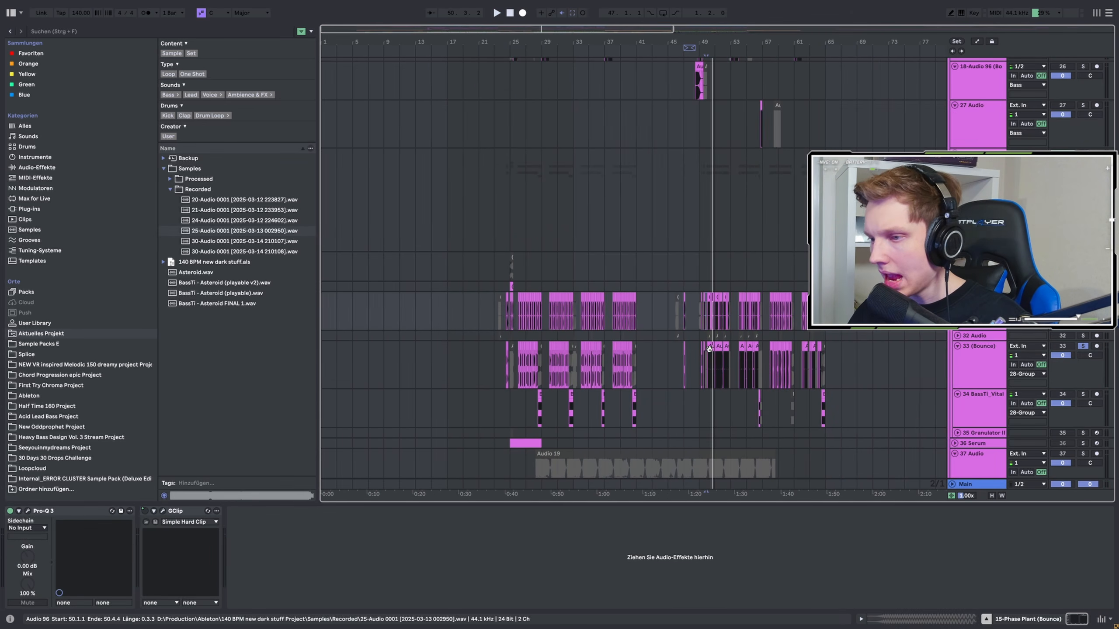
scroll(682, 316, up, 6)
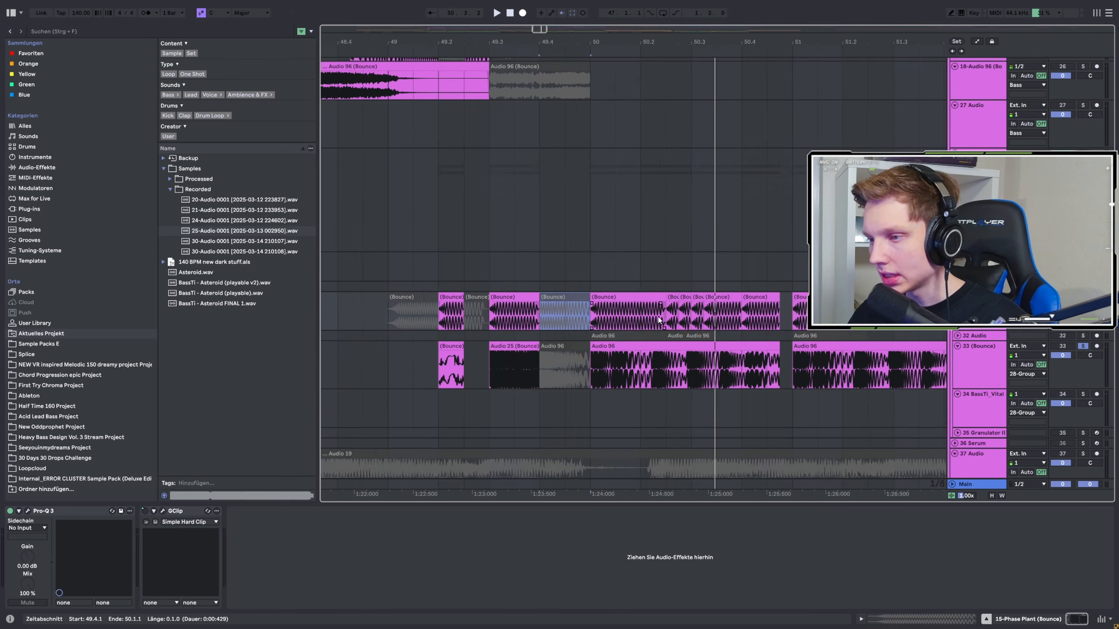
scroll(710, 322, down, 6)
Compare the 28 Group from bar 26 with the devices ahead of WASH OUT bypassed and re-enabled.
click(725, 333)
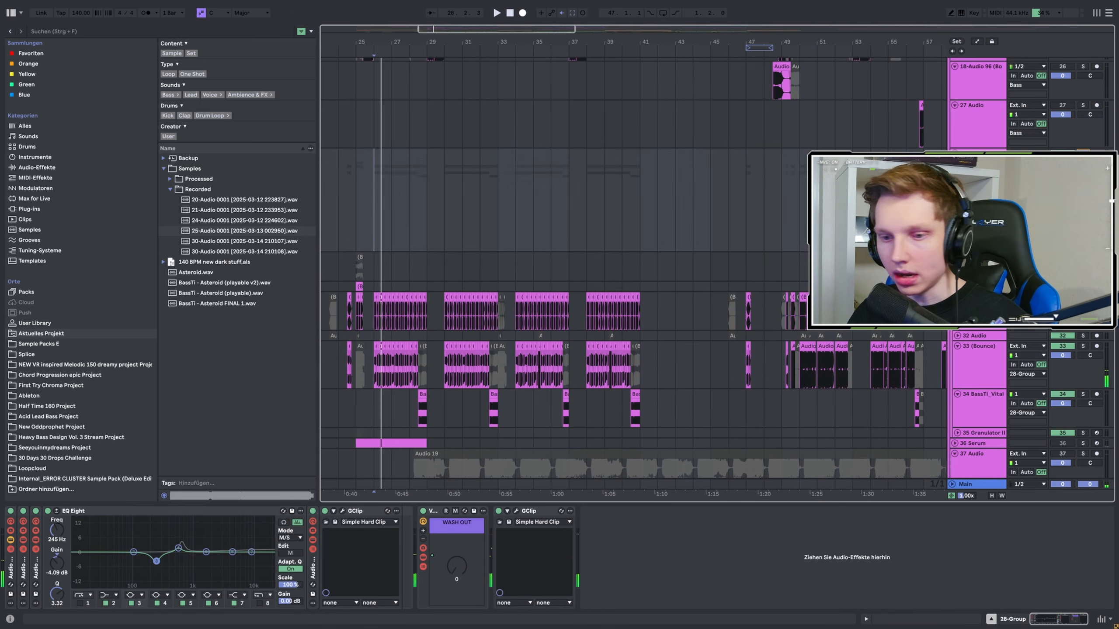
click(11, 511)
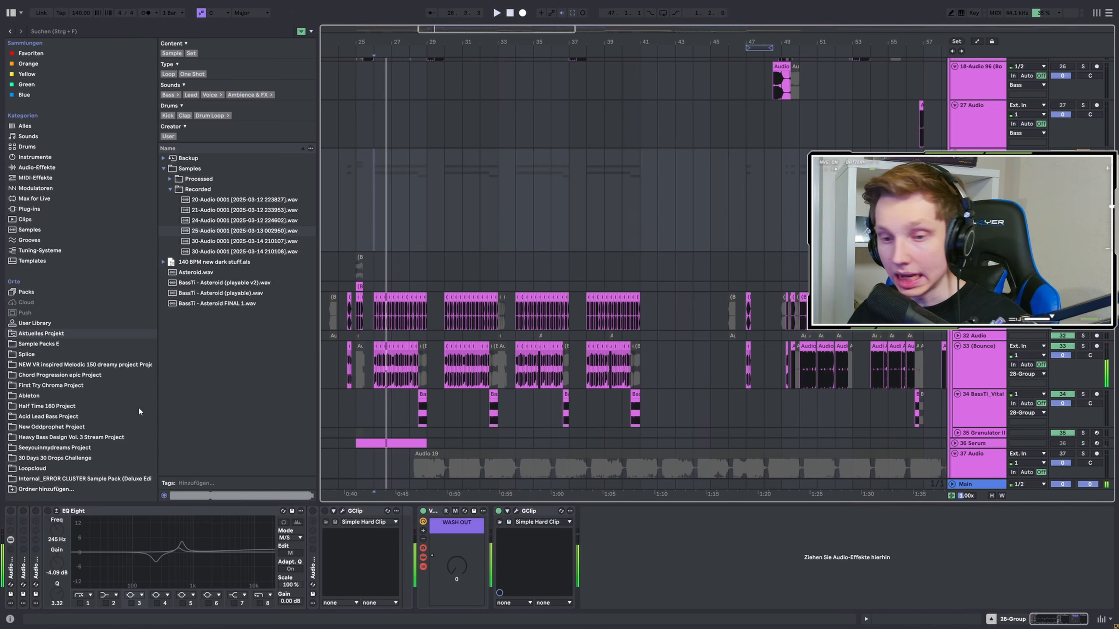
click(10, 511)
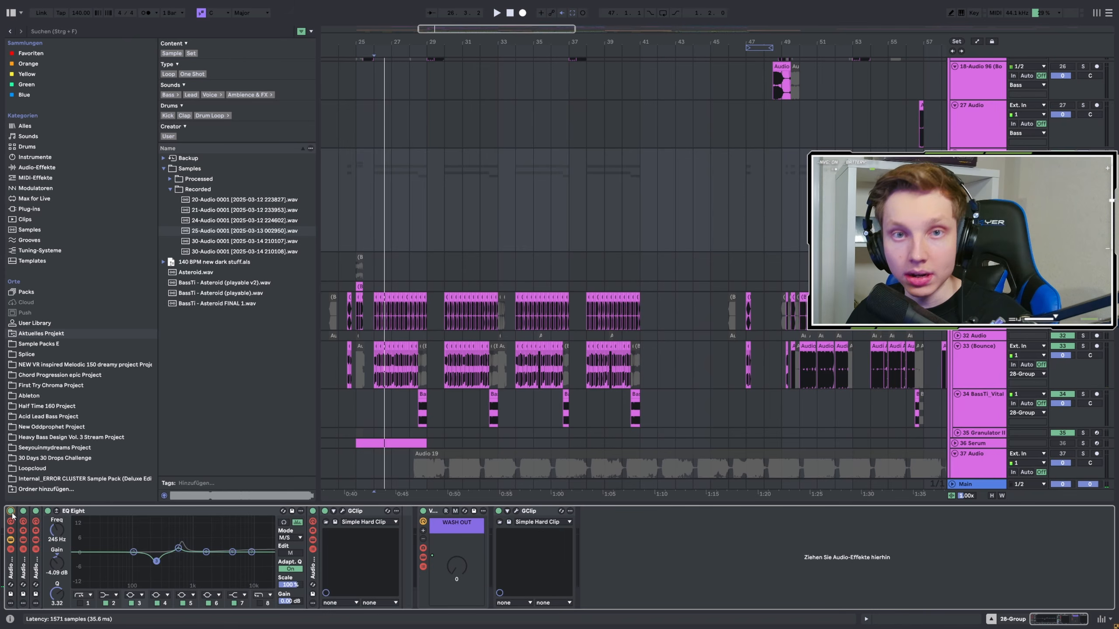
Inspect the second Audio Effect Rack and the remaining devices across the 28 Group's effect chain.
click(22, 573)
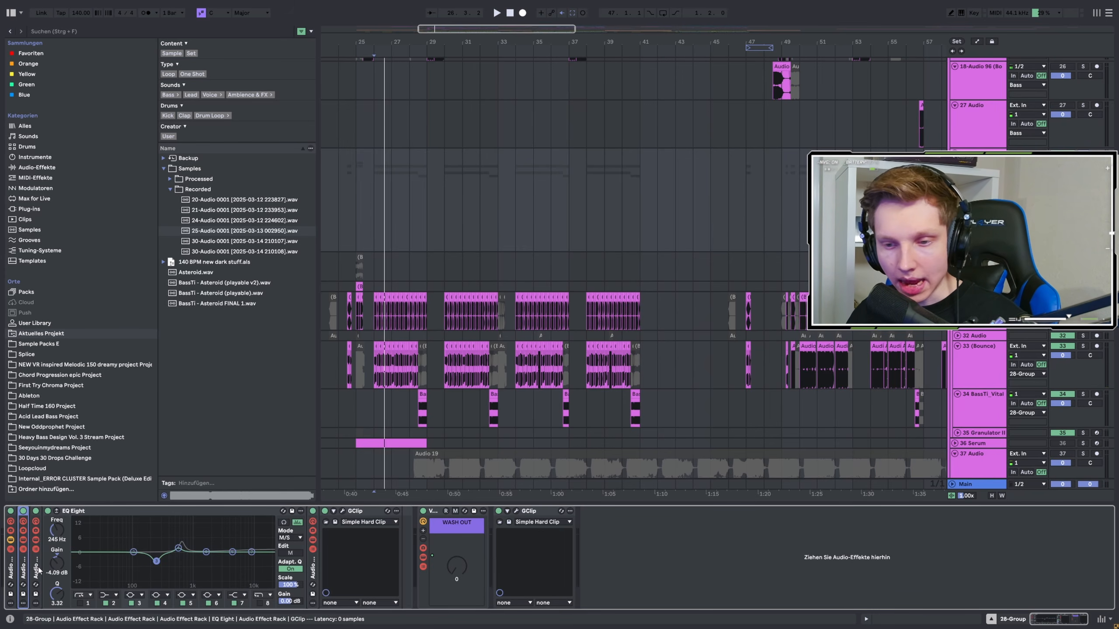
drag(1026, 620, 1059, 621)
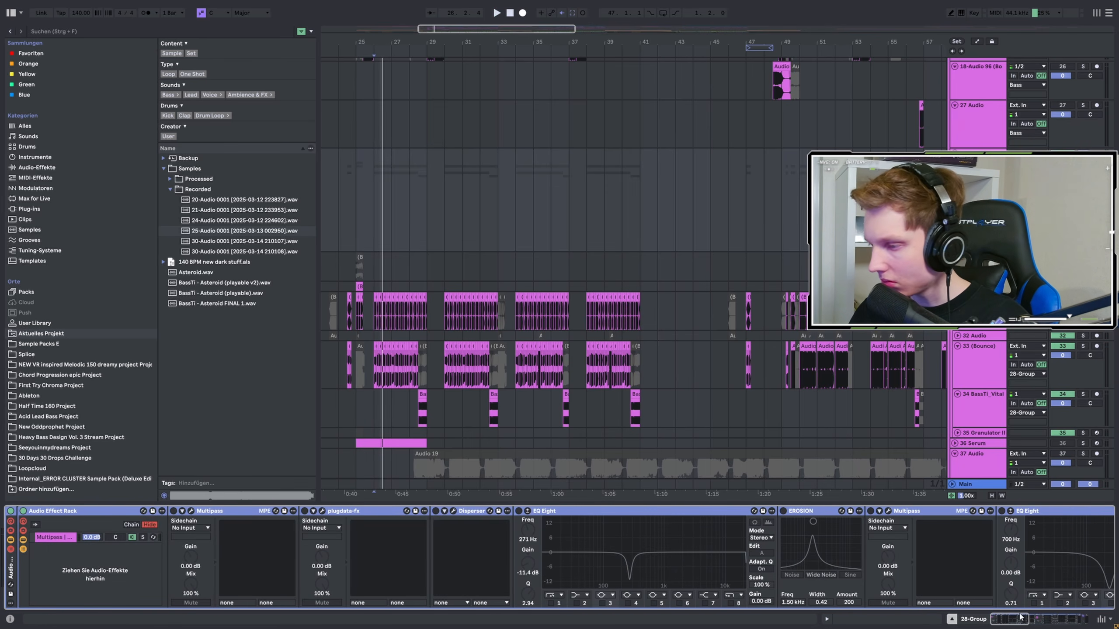
drag(1021, 617, 1079, 619)
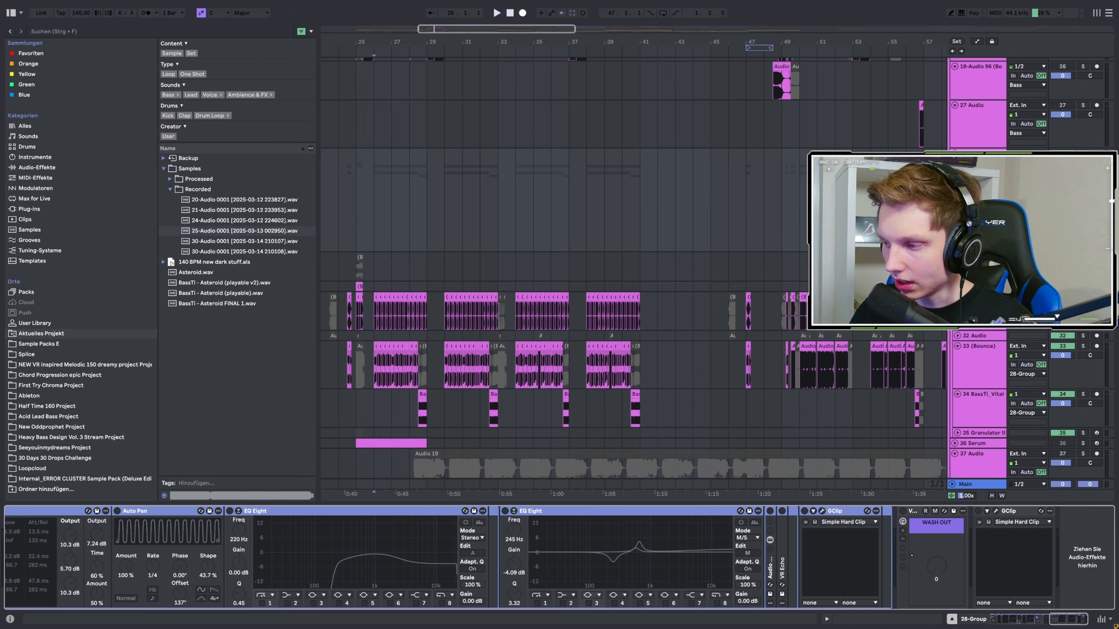
key(space)
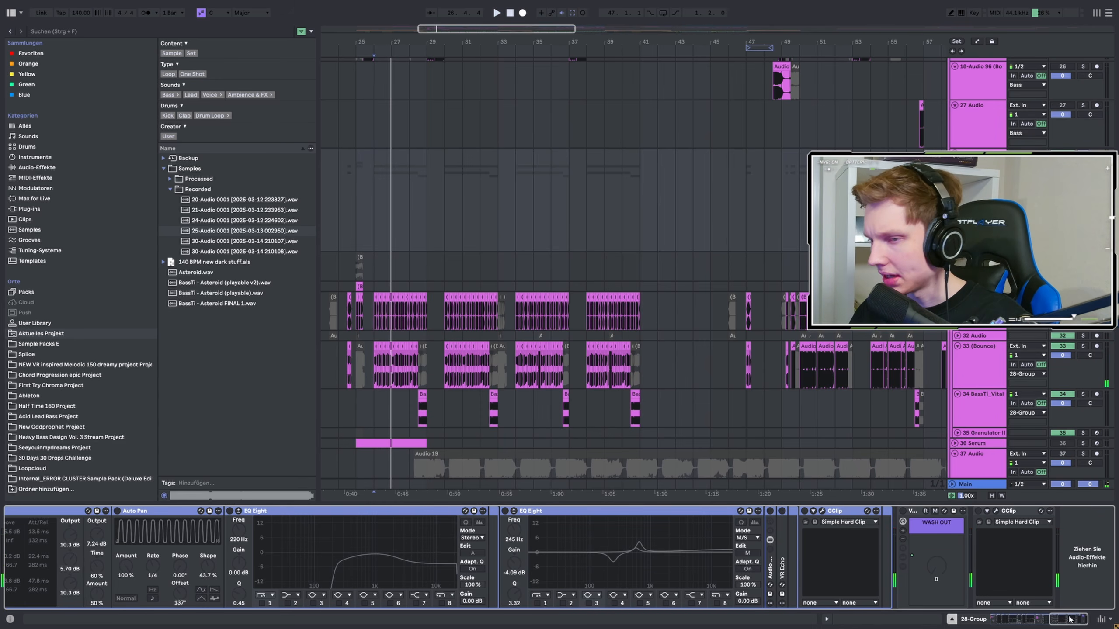
drag(1079, 622, 969, 593)
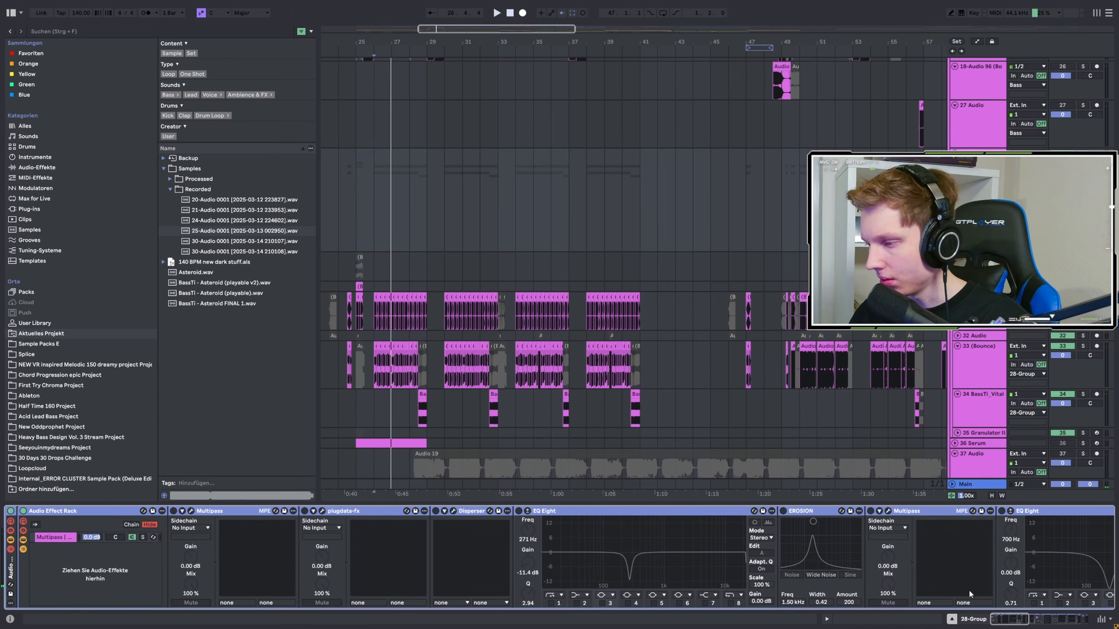
Enable the first Multipass in the 28 Group's unfolded rack, view its settings during playback, and close its window.
click(136, 537)
click(191, 513)
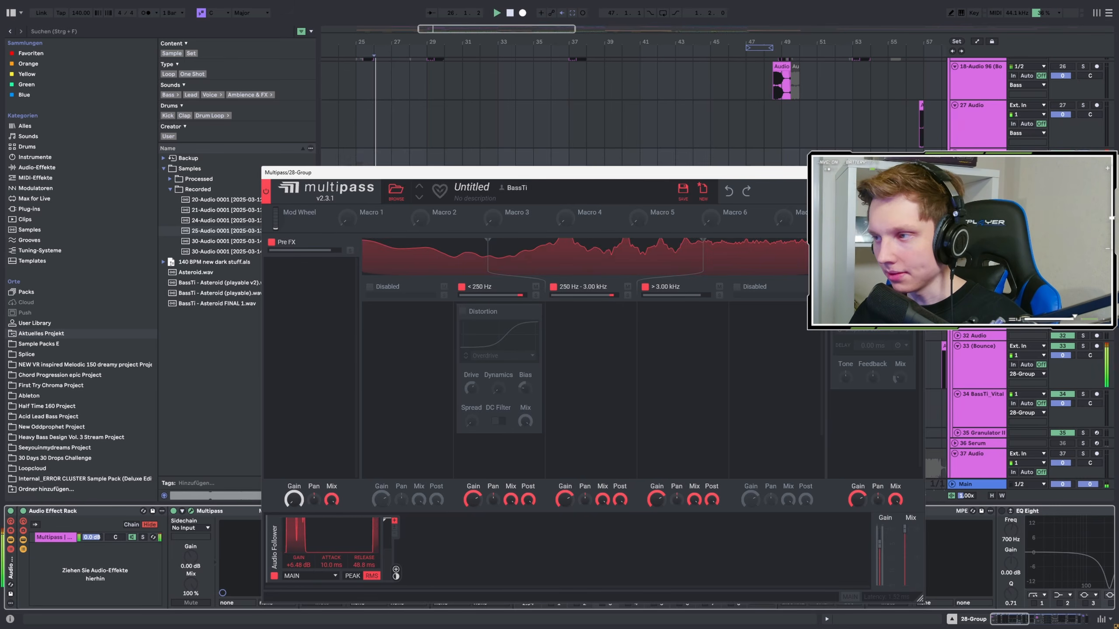
click(915, 172)
key(space)
key(space)
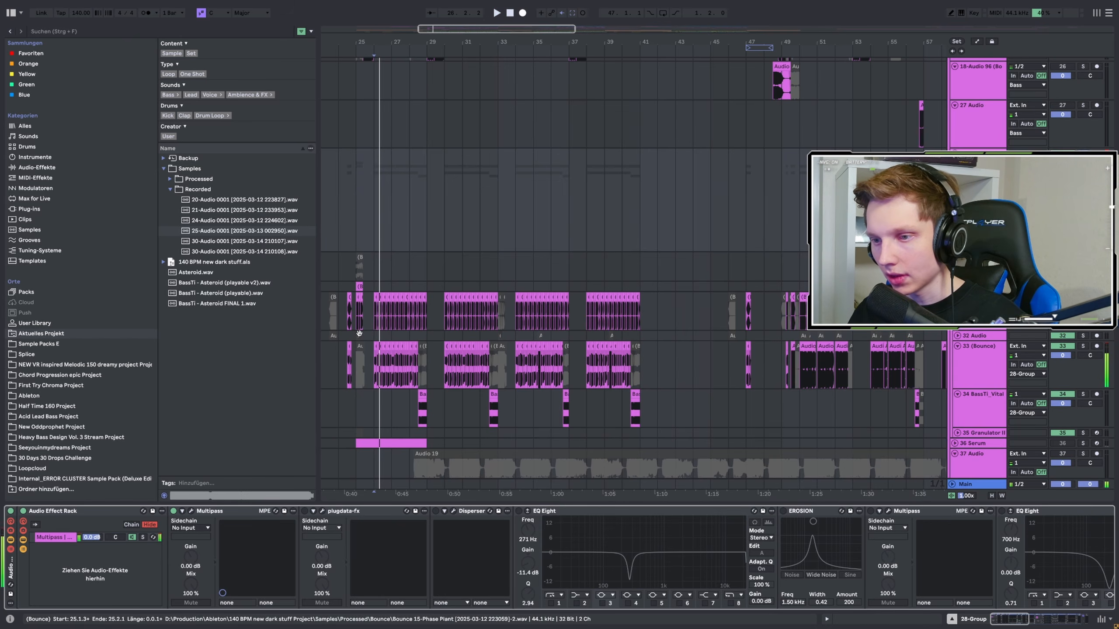
Open and enable the plugdata-fx compressor in the 28 Group's rack, move its window aside, and audition from bar 26.
scroll(360, 339, up, 5)
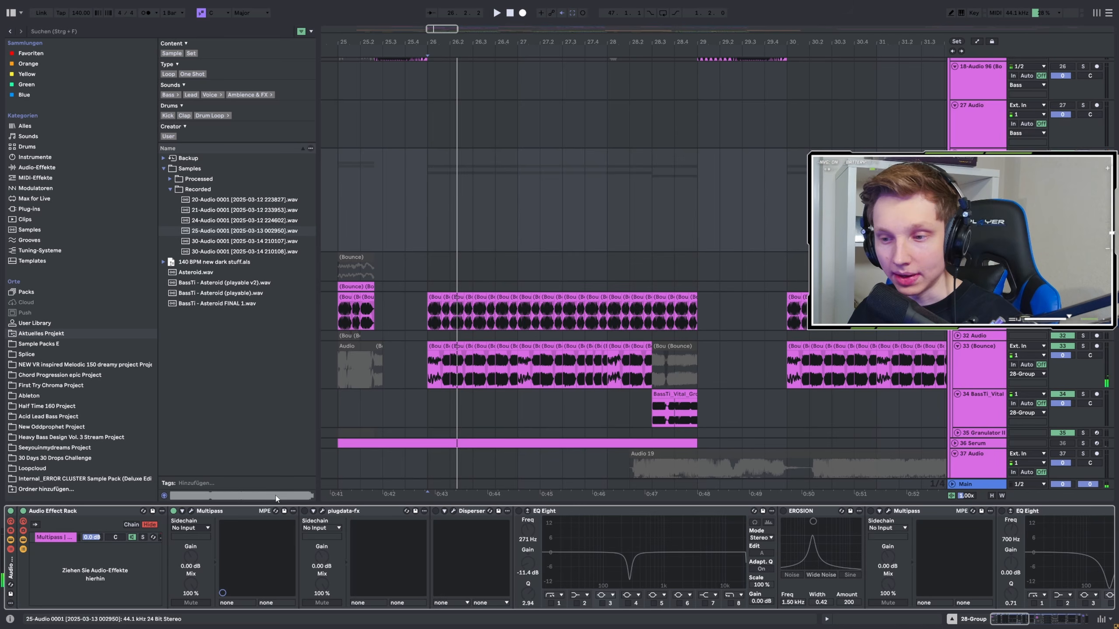
click(322, 511)
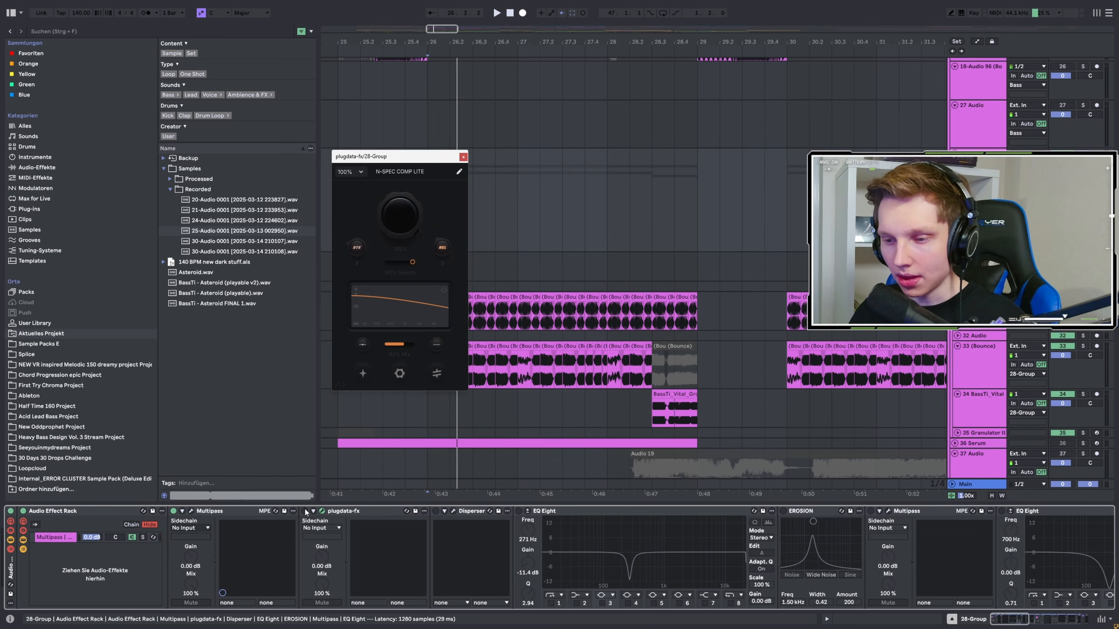
click(304, 512)
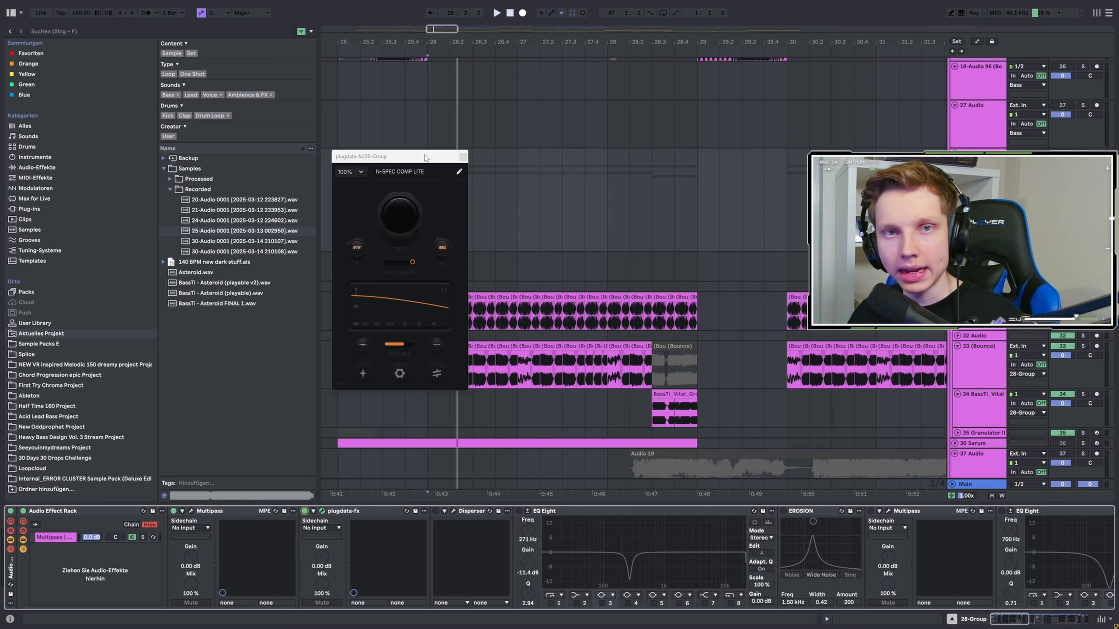
drag(426, 158, 316, 142)
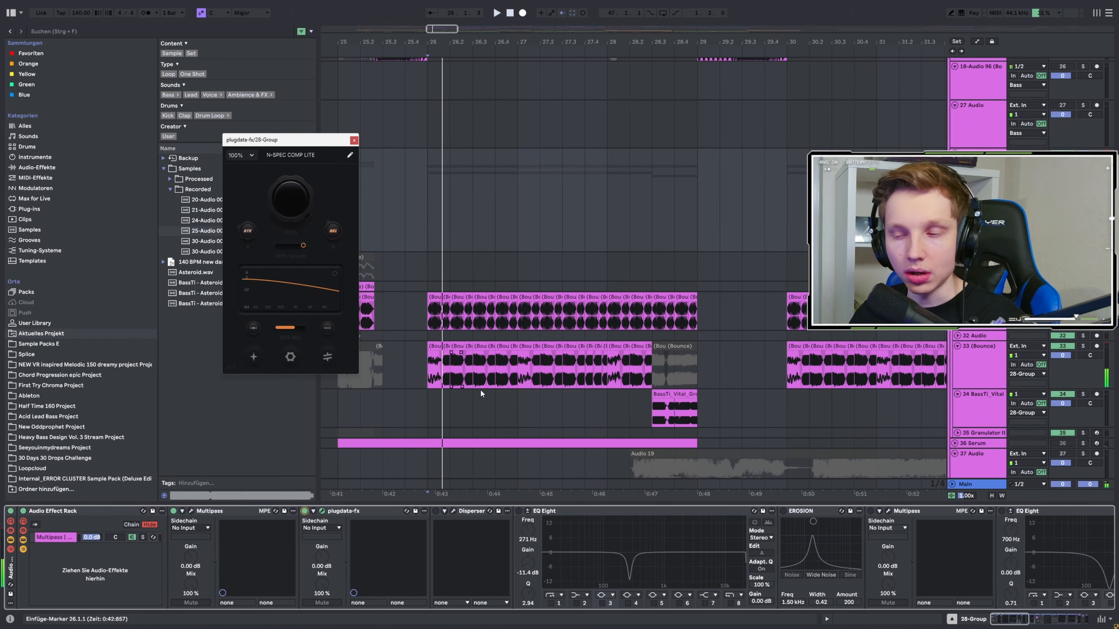
Enable and open Disperser in the 28 Group's rack, move its window aside, and audition the group from bar 26.
click(436, 511)
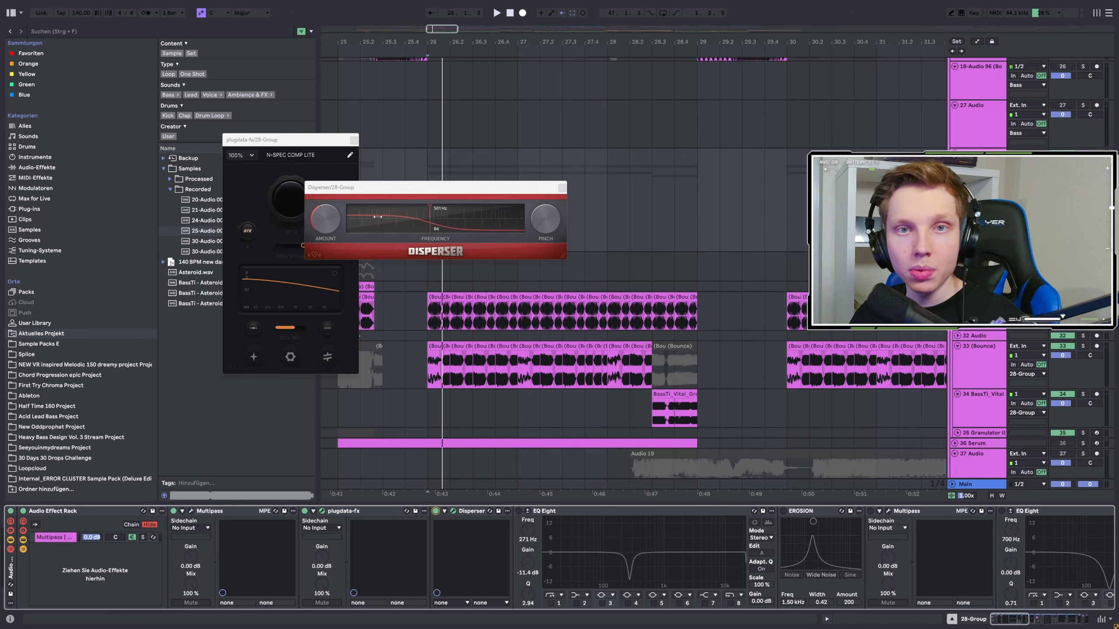
drag(446, 193, 536, 134)
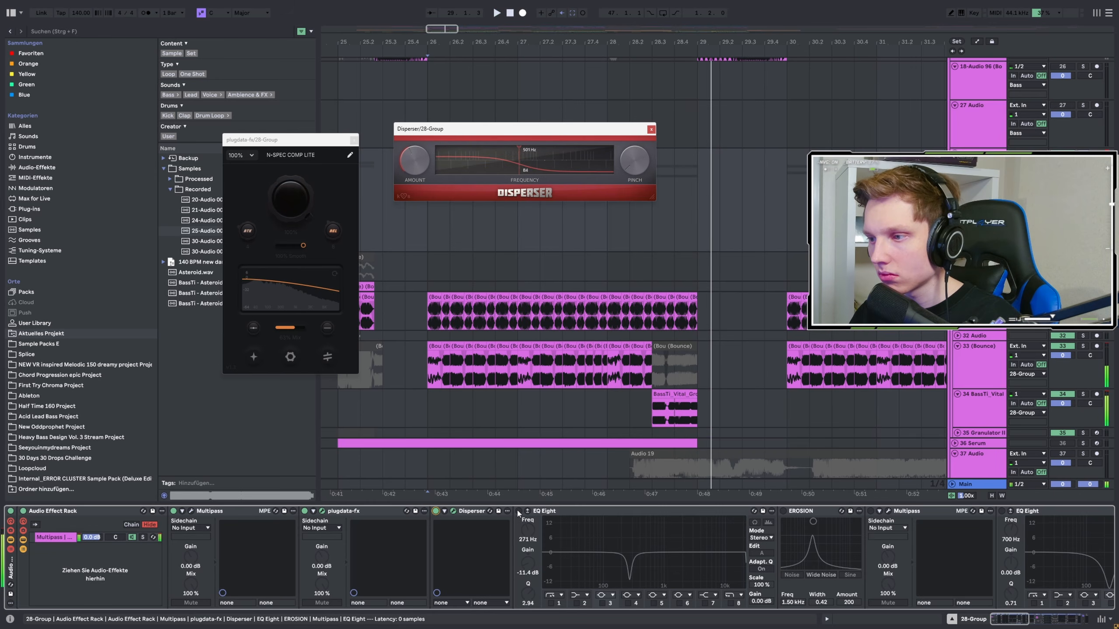
click(421, 277)
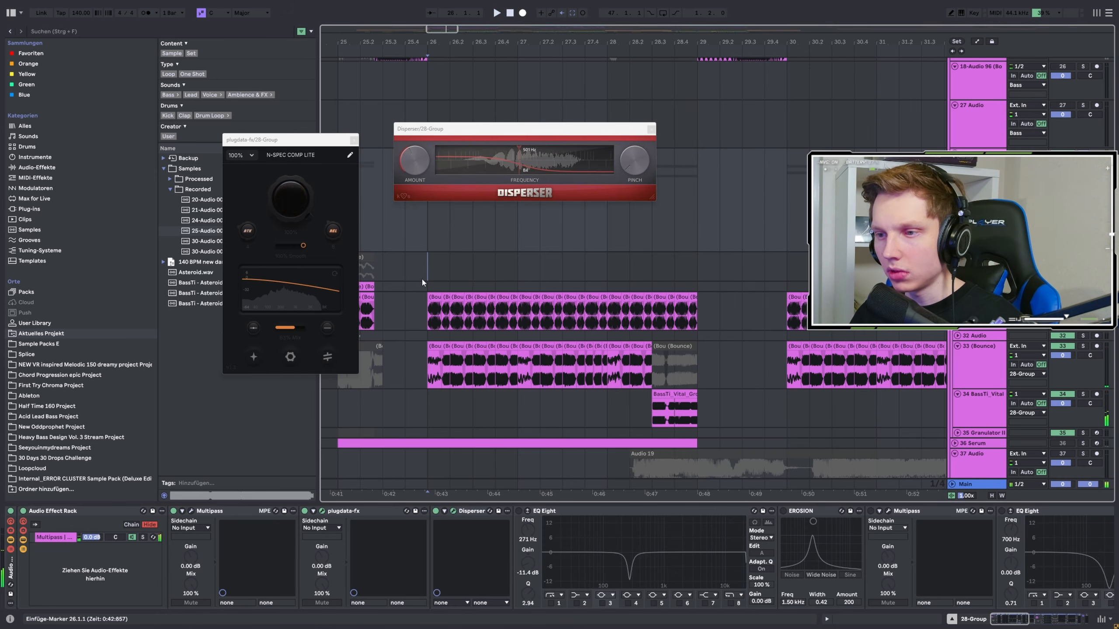
key(space)
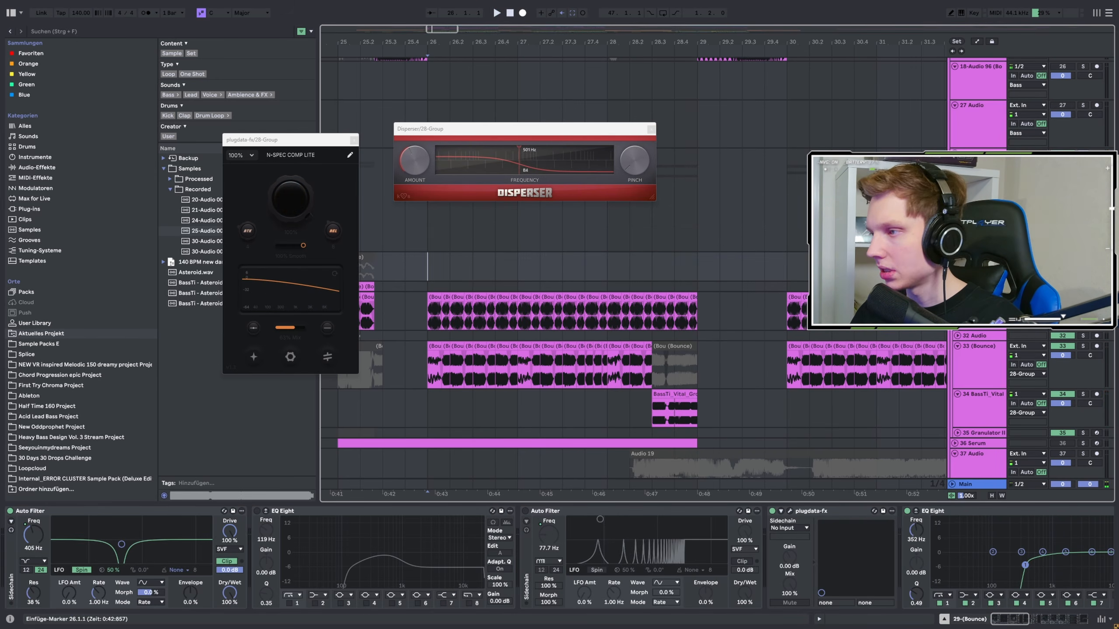
click(426, 234)
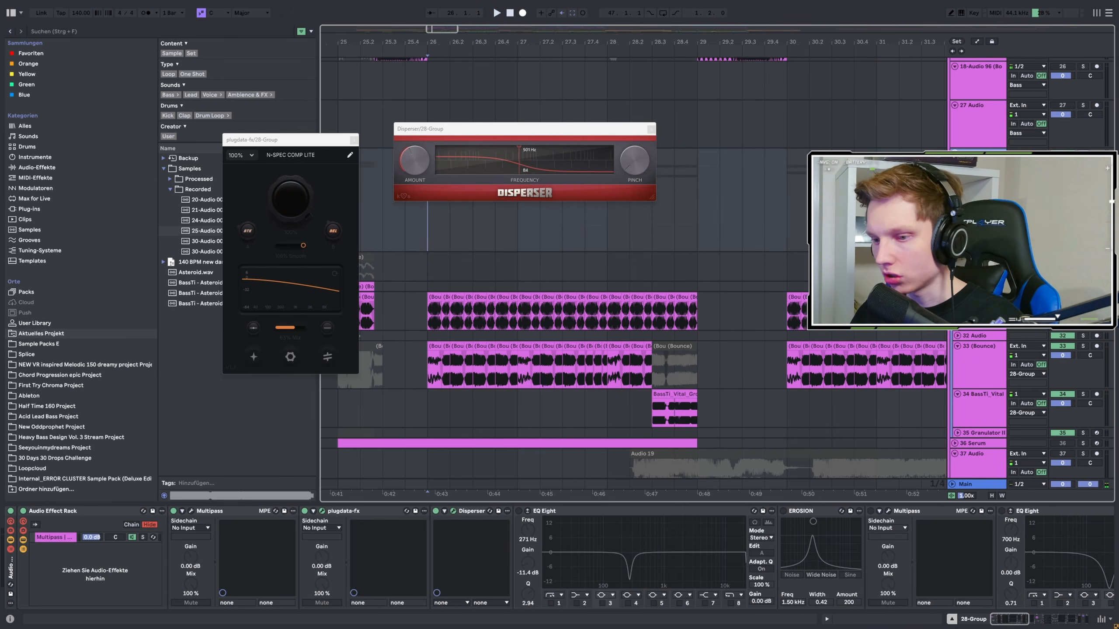
Enable the EQ Eight and EROSION devices following Disperser, auditioning each from bar 26.
click(518, 511)
key(space)
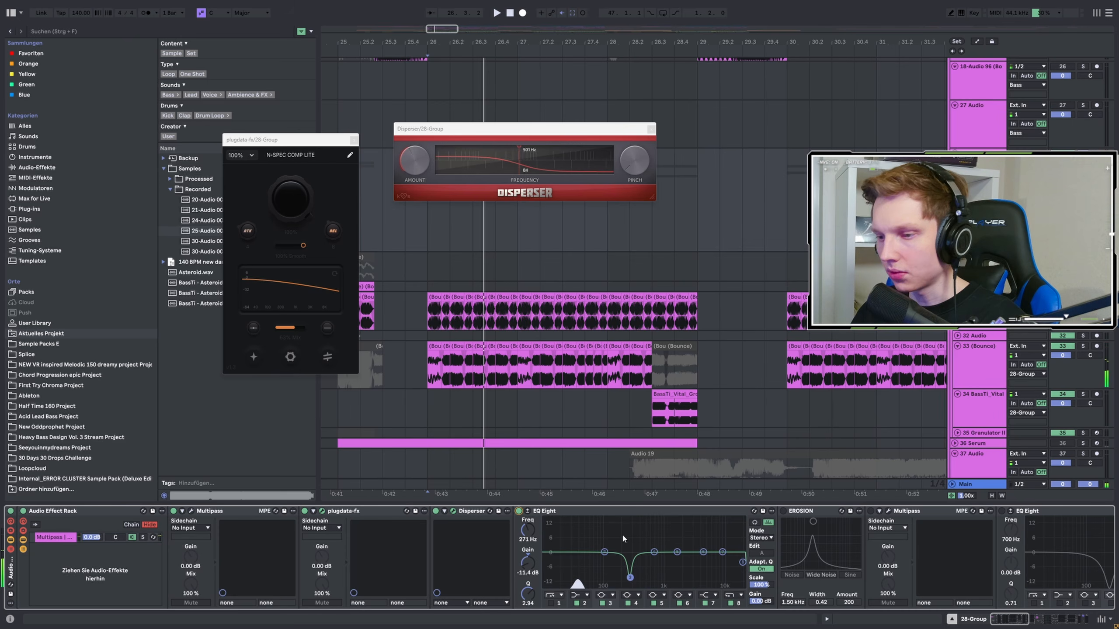
click(1018, 615)
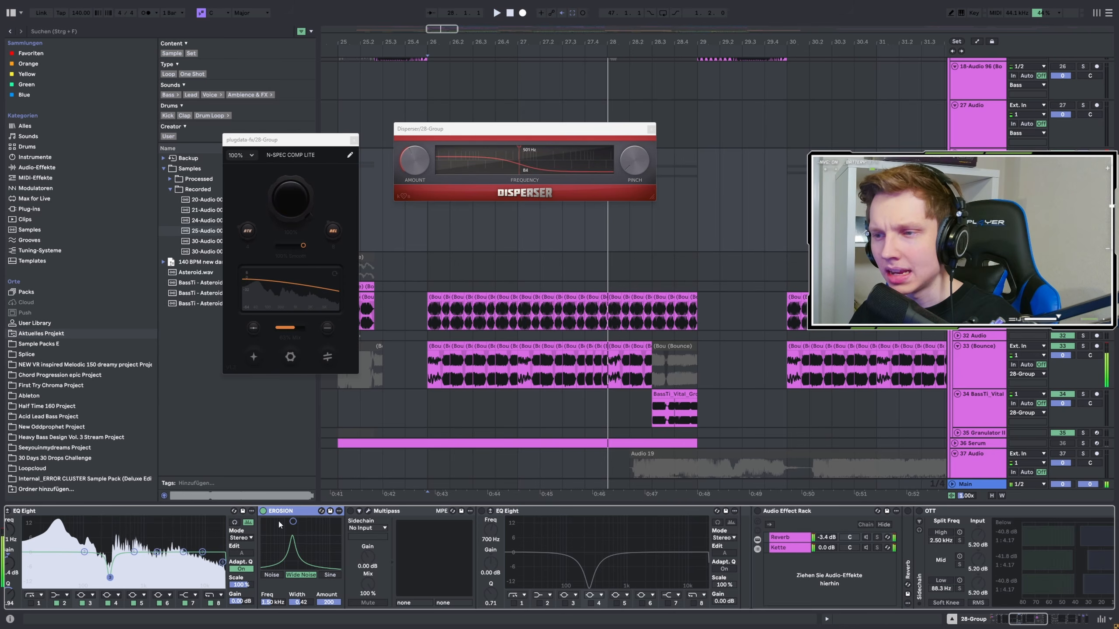
key(space)
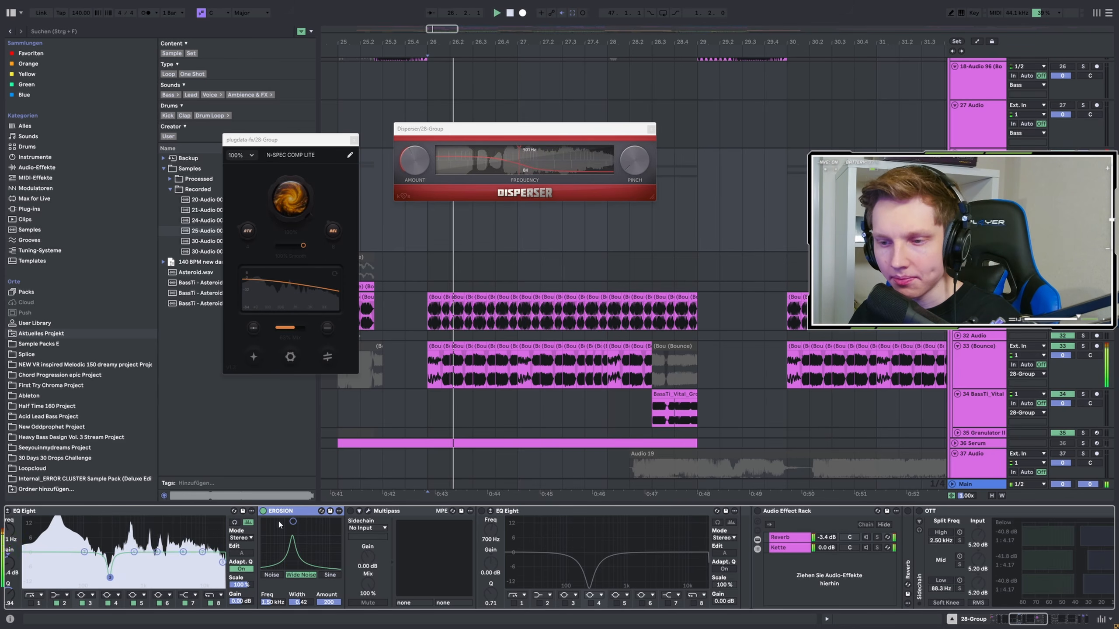
key(space)
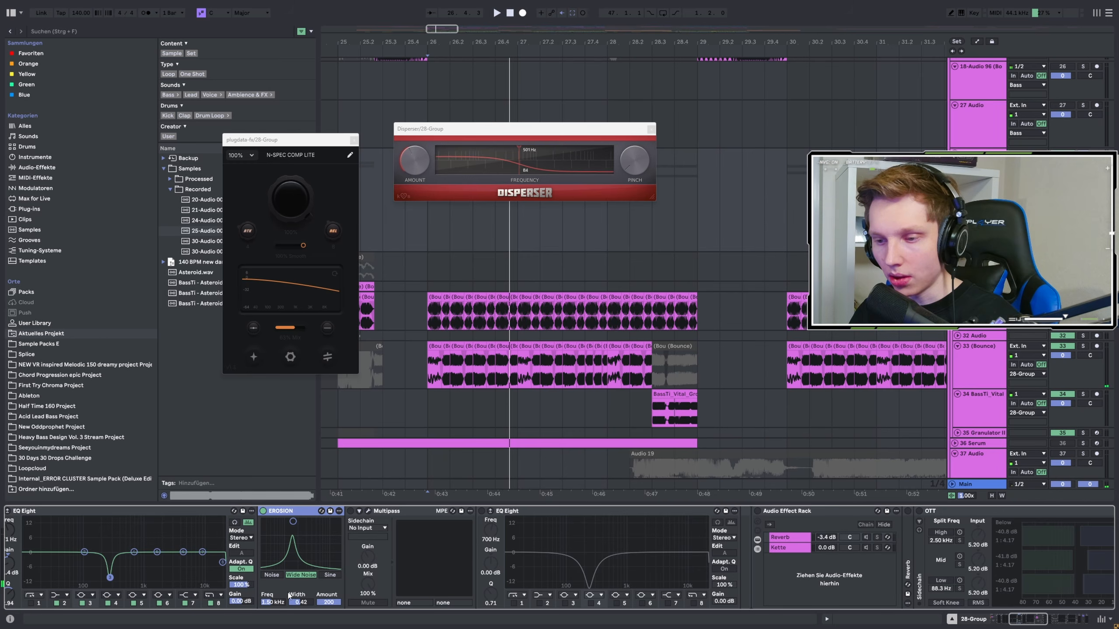
Try sweeping EROSION's frequency between about 1.9 and 4.55 kHz during playback, and undo the frequency change.
key(space)
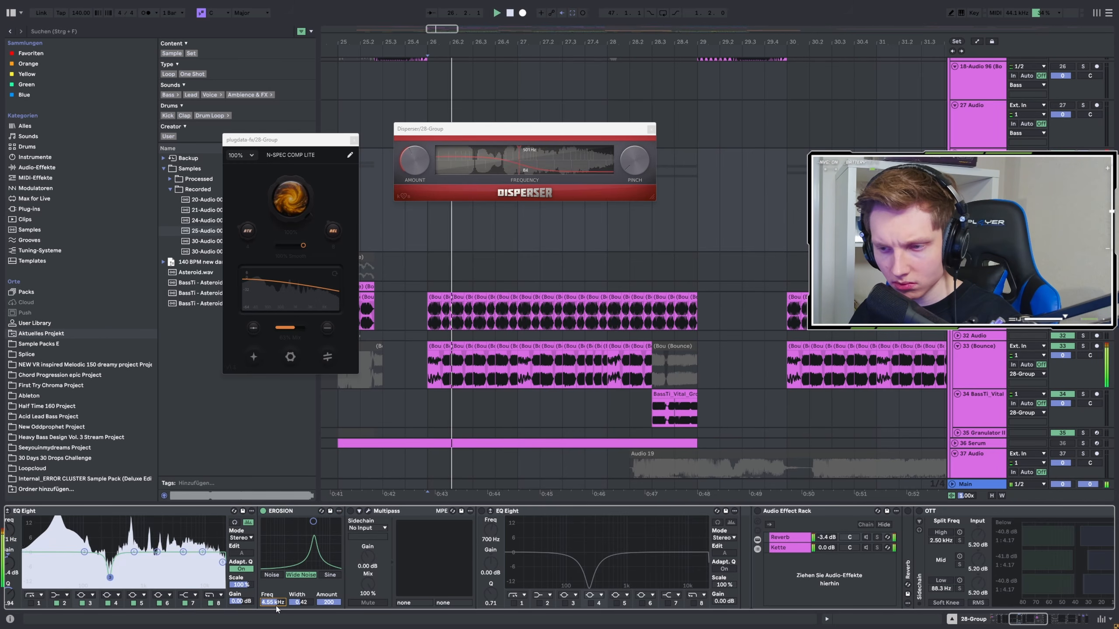
mouse_move(275, 603)
mouse_down()
mouse_move(276, 617)
mouse_move(281, 609)
mouse_up()
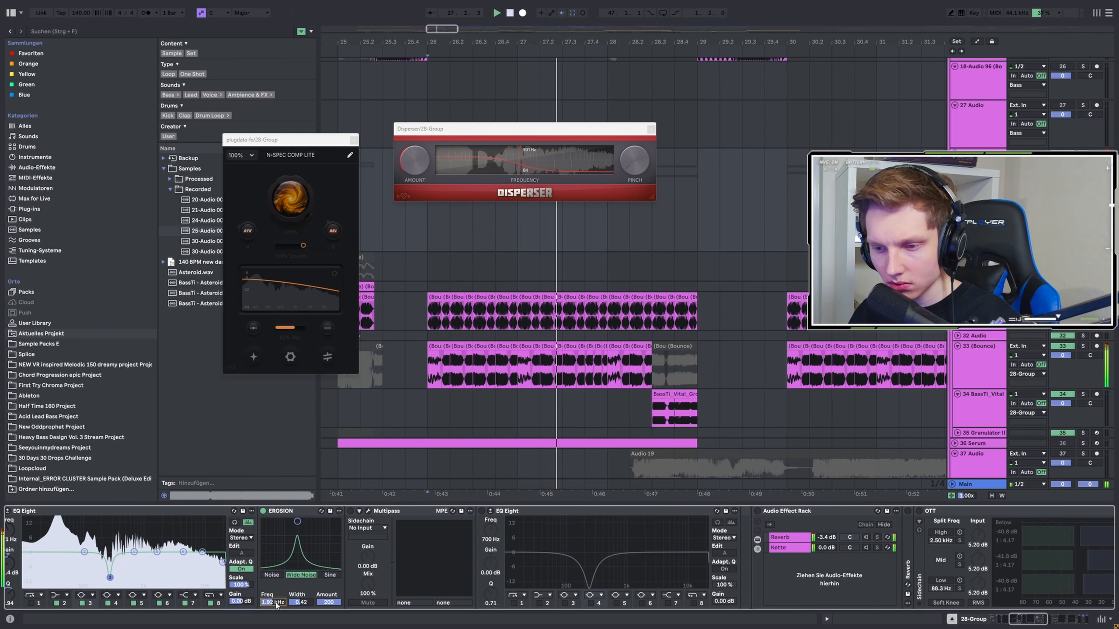
key(space)
key(ctrl+z)
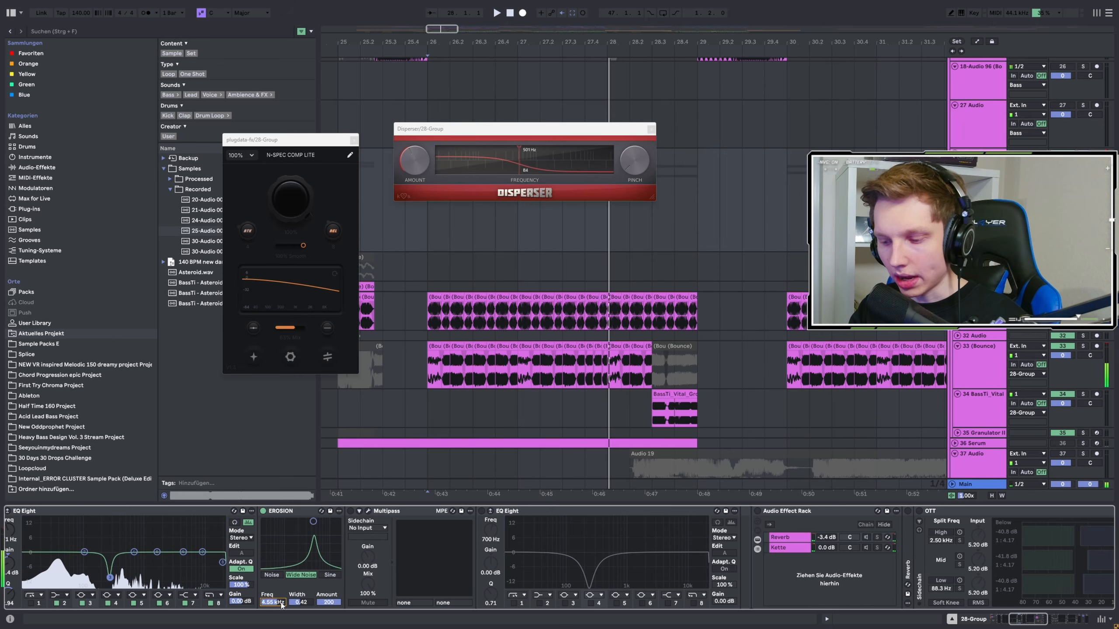
key(space)
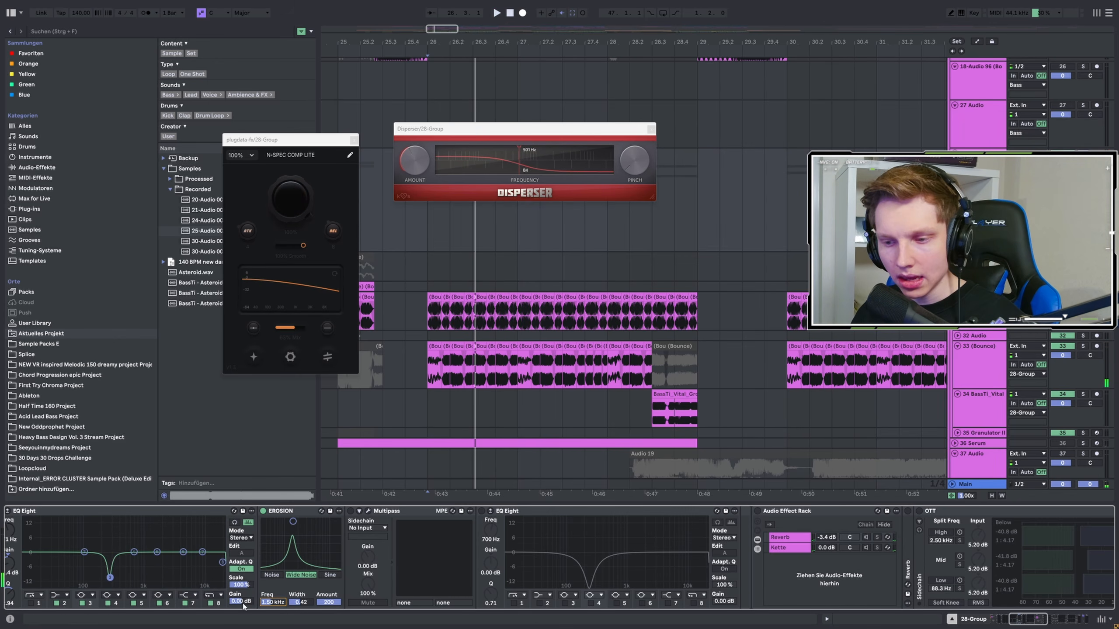
Enable the Sub Processing Multipass after EROSION, inspect its low-band Filter and Distortion during playback, and close its window.
key(space)
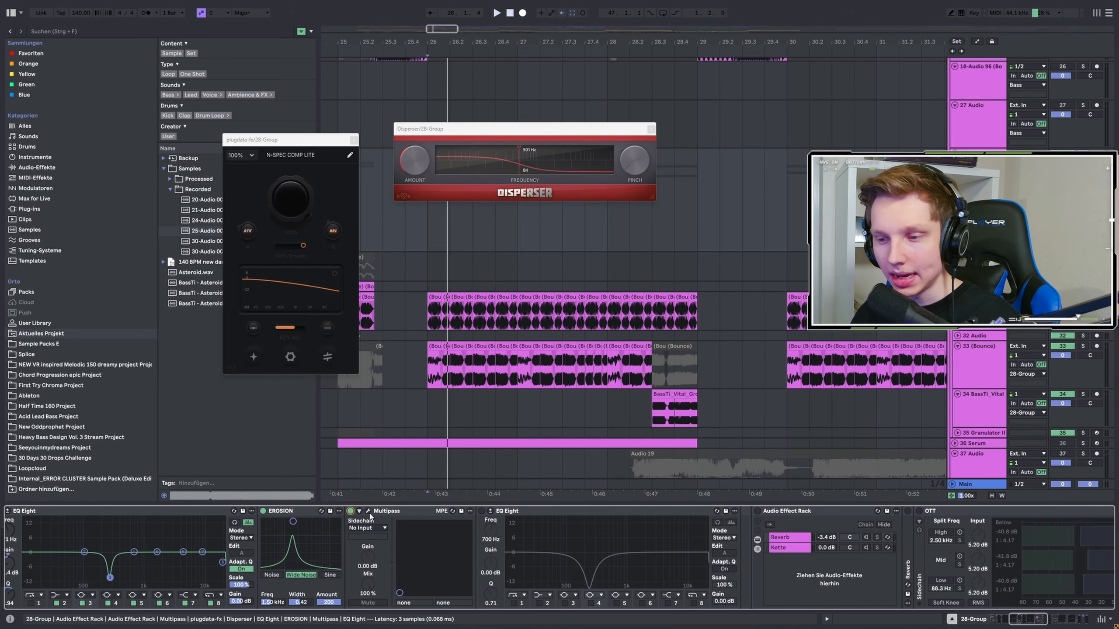
click(368, 511)
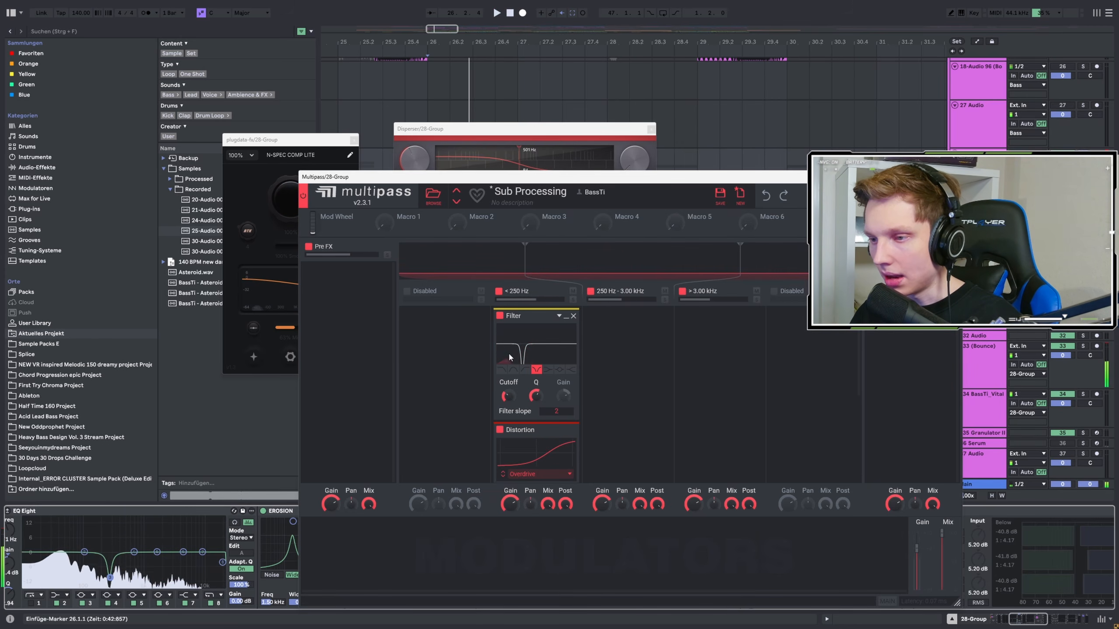
scroll(573, 378, down, 3)
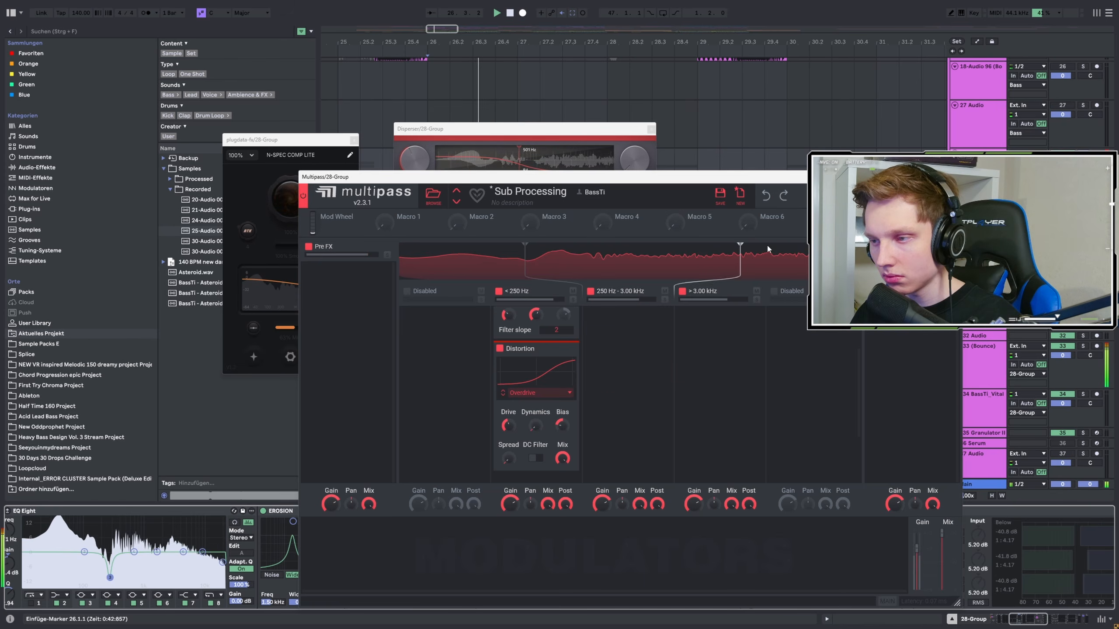
click(957, 177)
key(space)
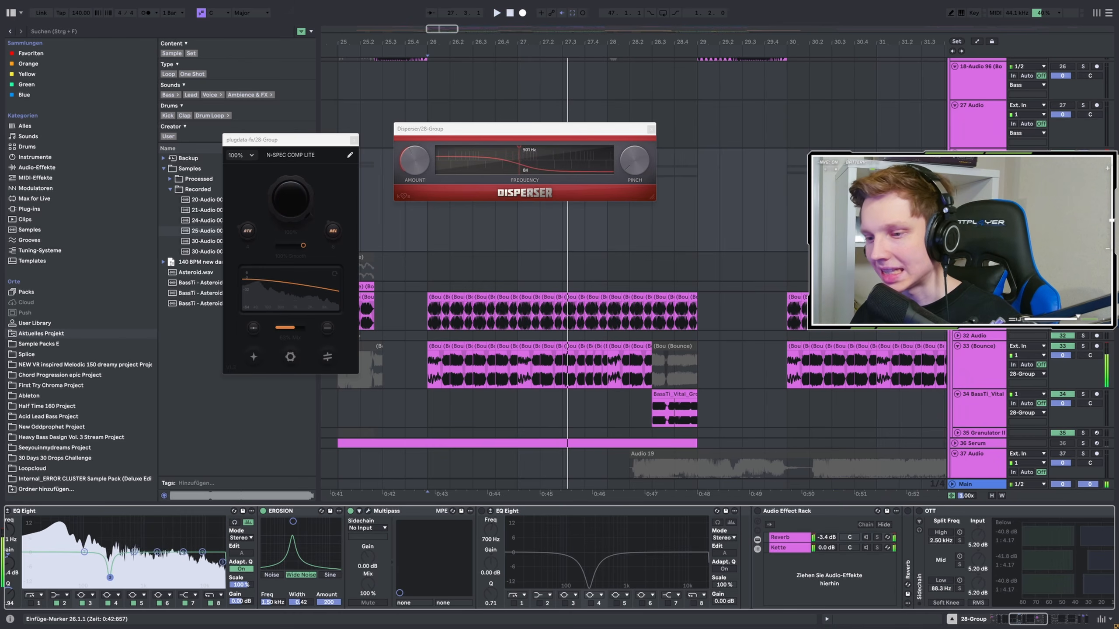
key(space)
key(space)
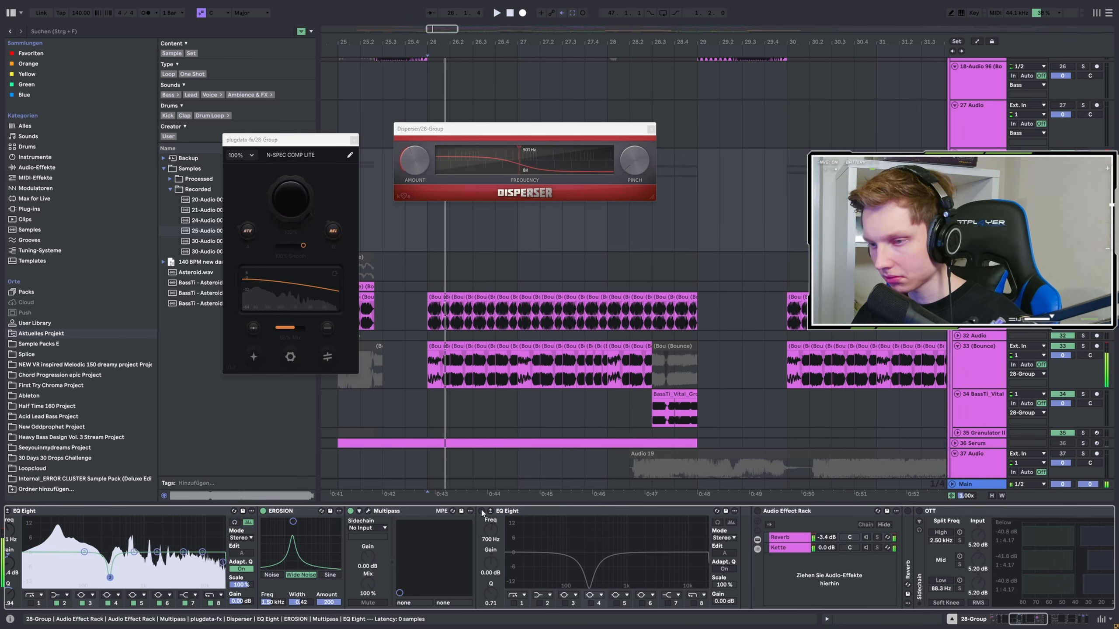
Enable the EQ Eight following the Sub Processing Multipass and audition the group from bar 26.
click(482, 511)
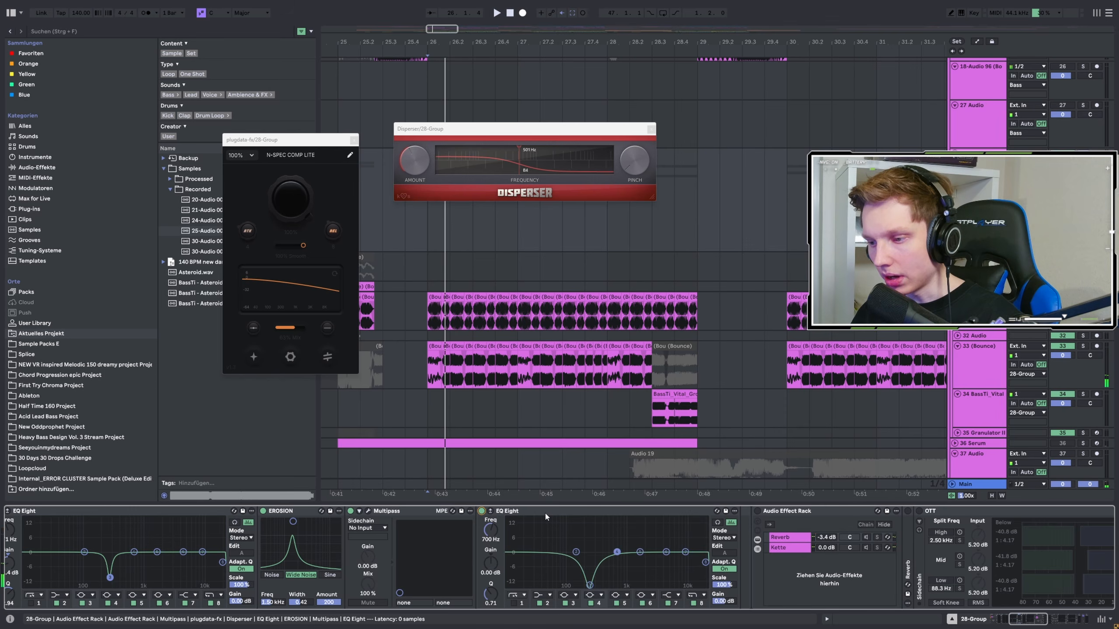
key(space)
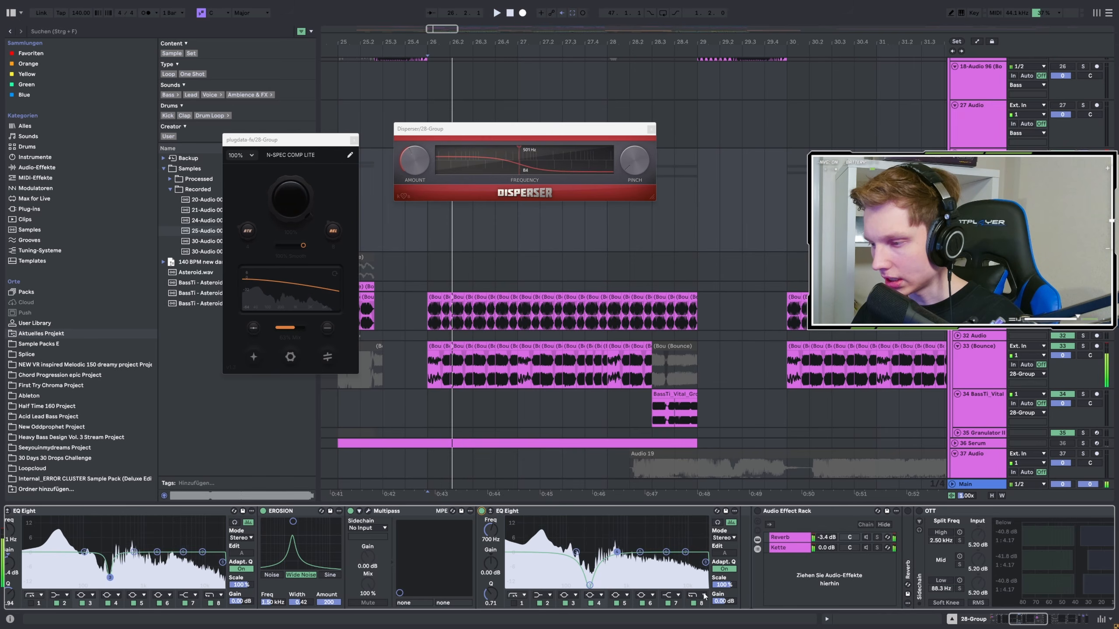
click(1040, 618)
drag(1041, 618, 1047, 618)
key(space)
key(space)
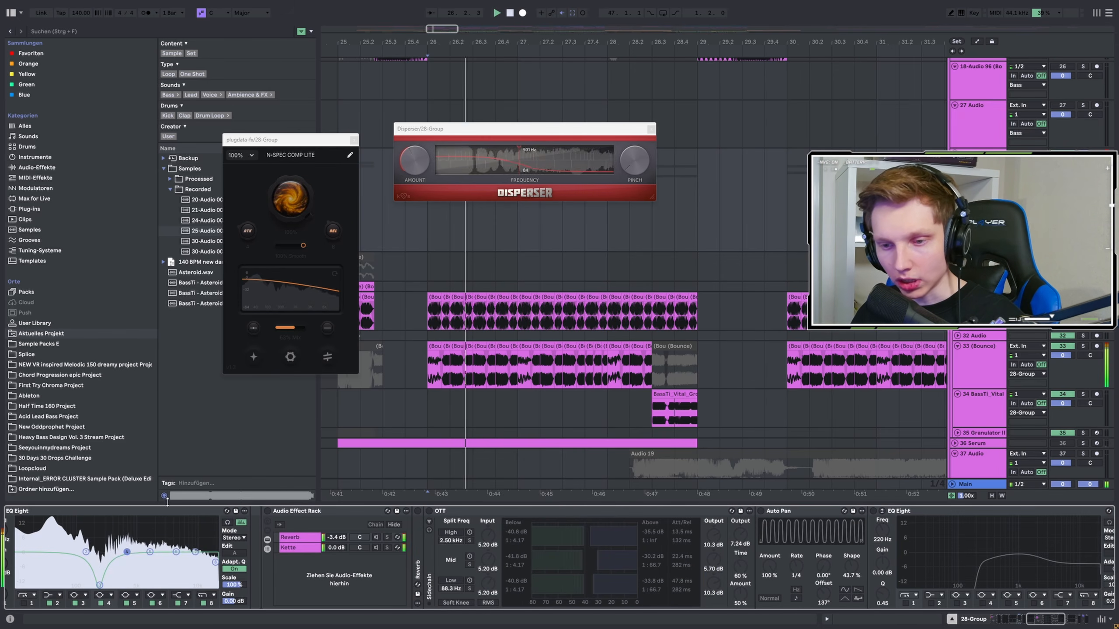
Enable the Audio Effect Rack with the Reverb and Kette chains, and compare the sound with it bypassed and re-enabled.
shift+click(304, 512)
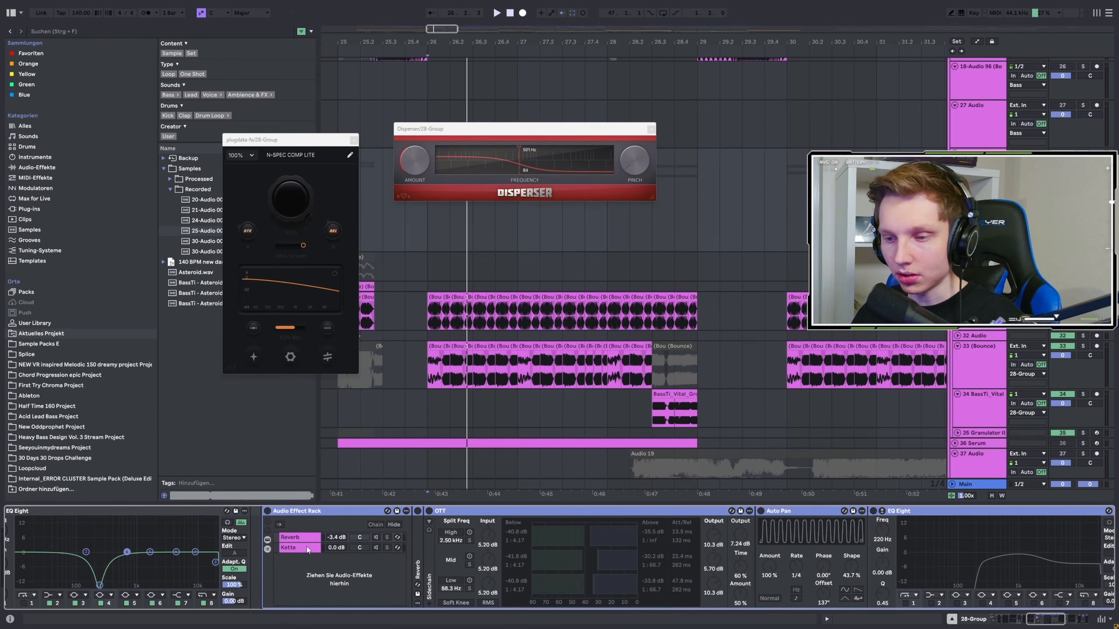
click(268, 511)
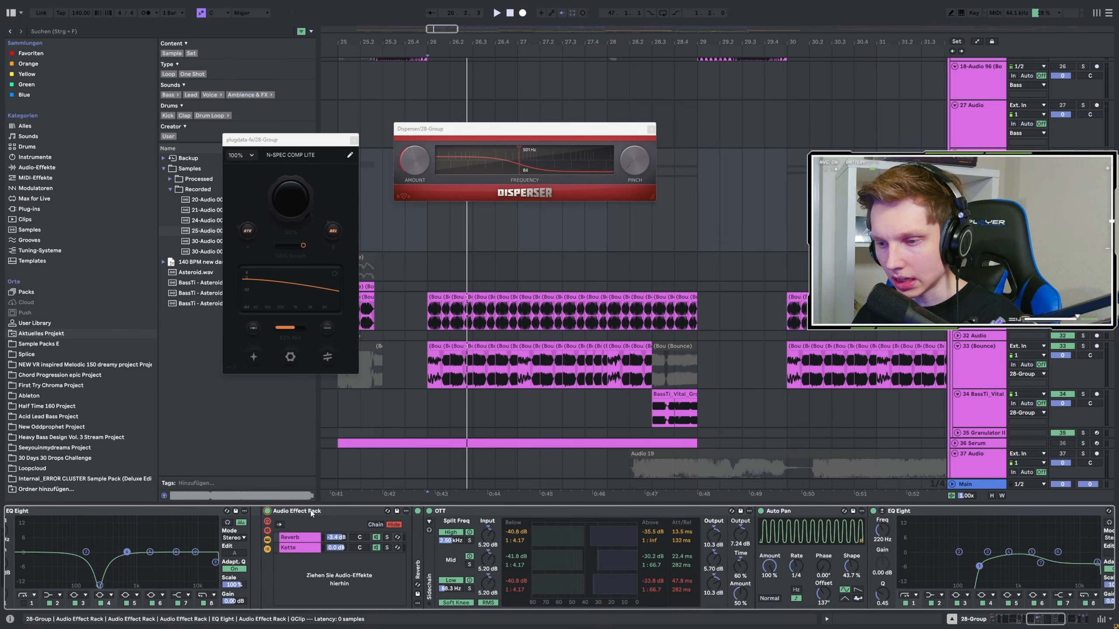
key(space)
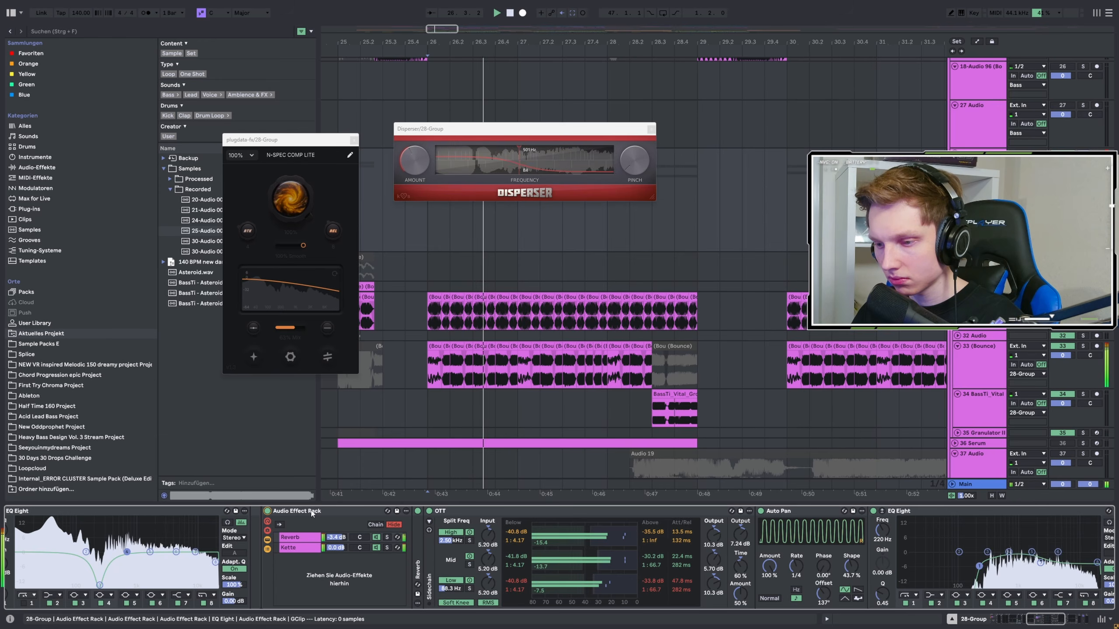
click(268, 511)
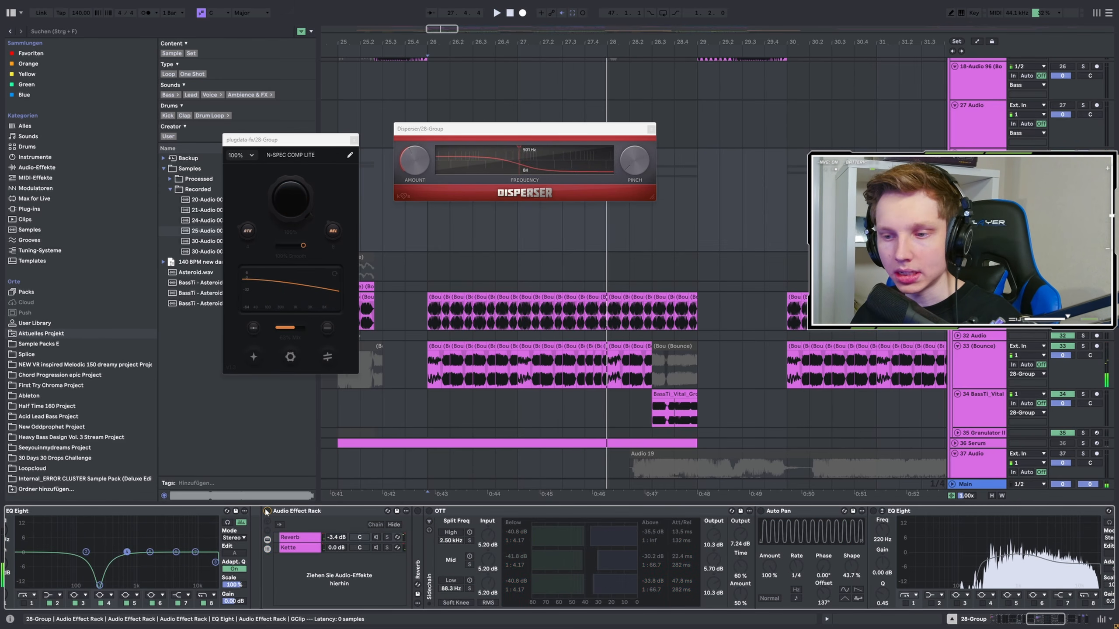
click(267, 511)
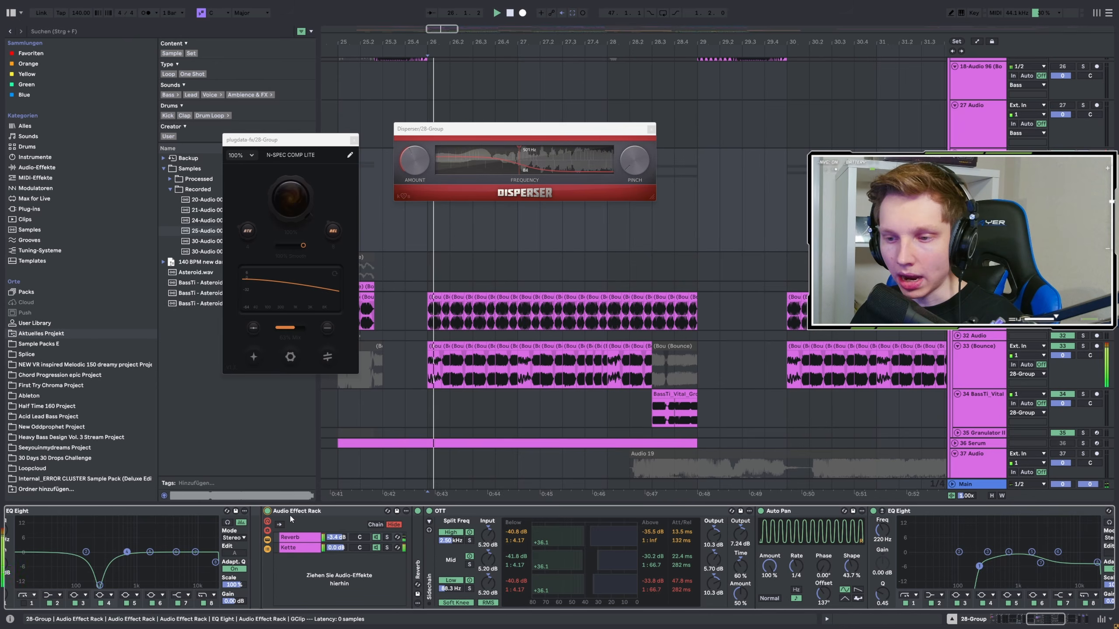
key(space)
Solo the rack's Reverb chain for playback and unfold its Reverb device.
click(387, 537)
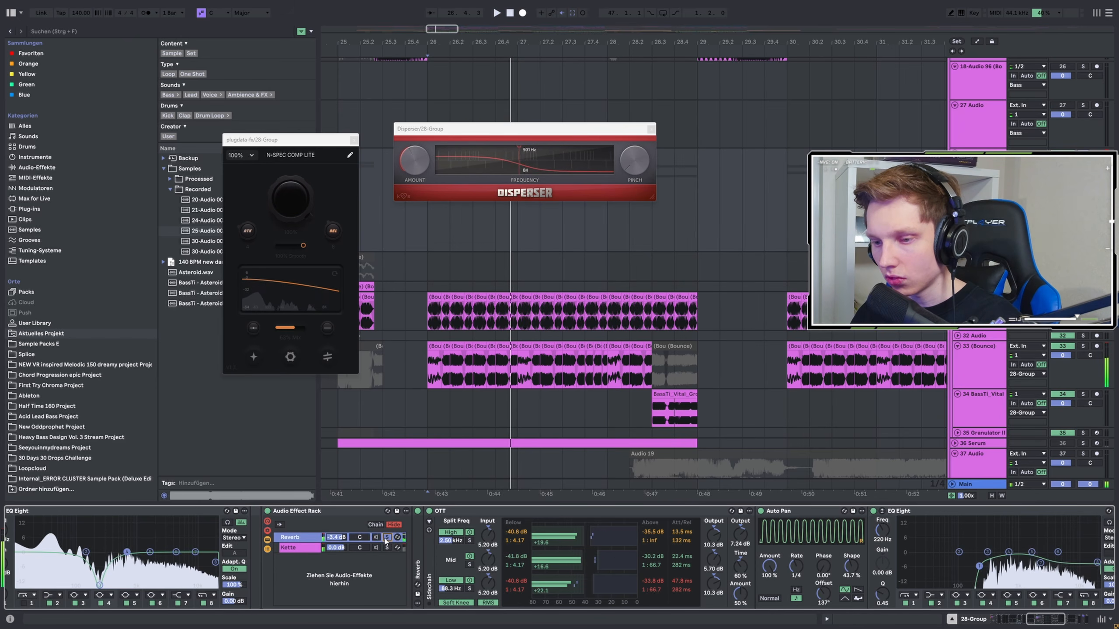
key(space)
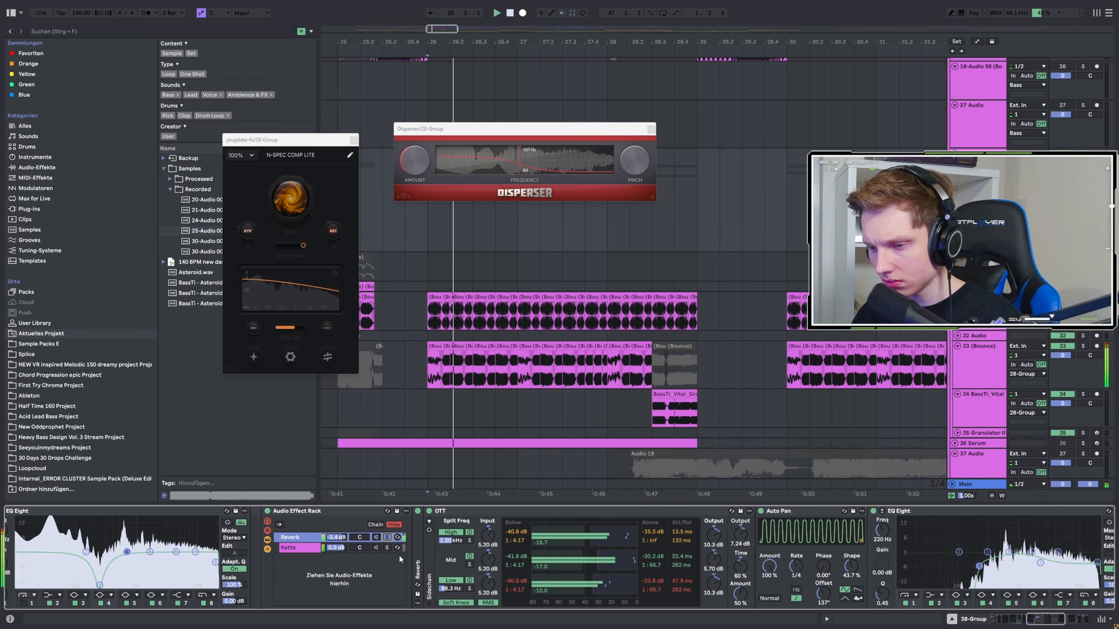
double_click(418, 552)
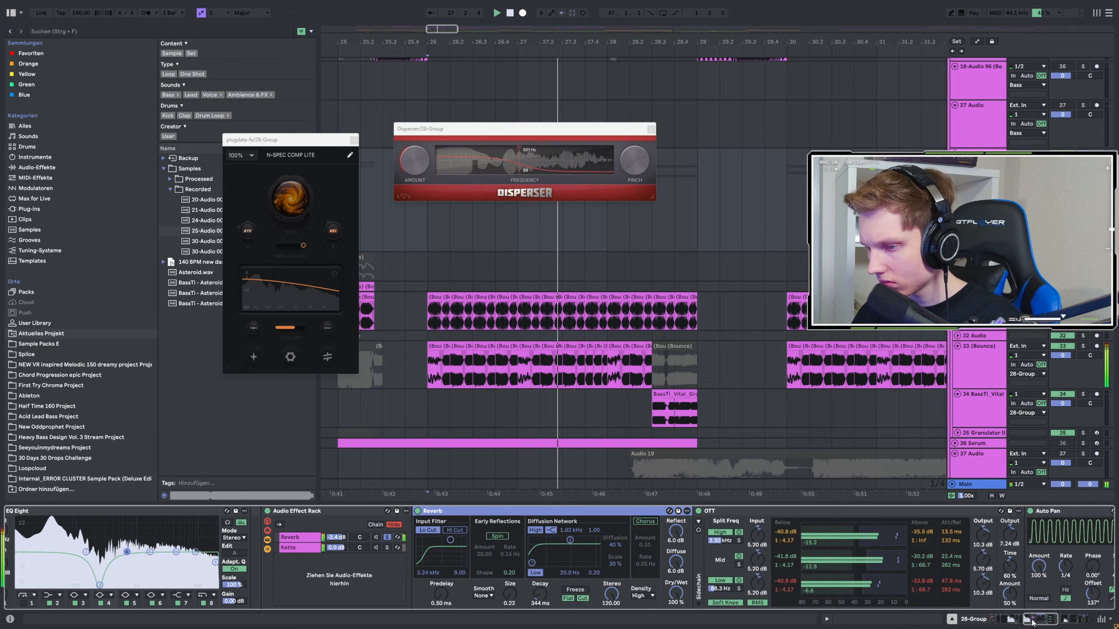
Examine the Reverb chain's OTT, Auto Pan and EQ Eight settings during playback from bar 26.
click(1047, 620)
key(space)
drag(1047, 623, 1053, 622)
key(space)
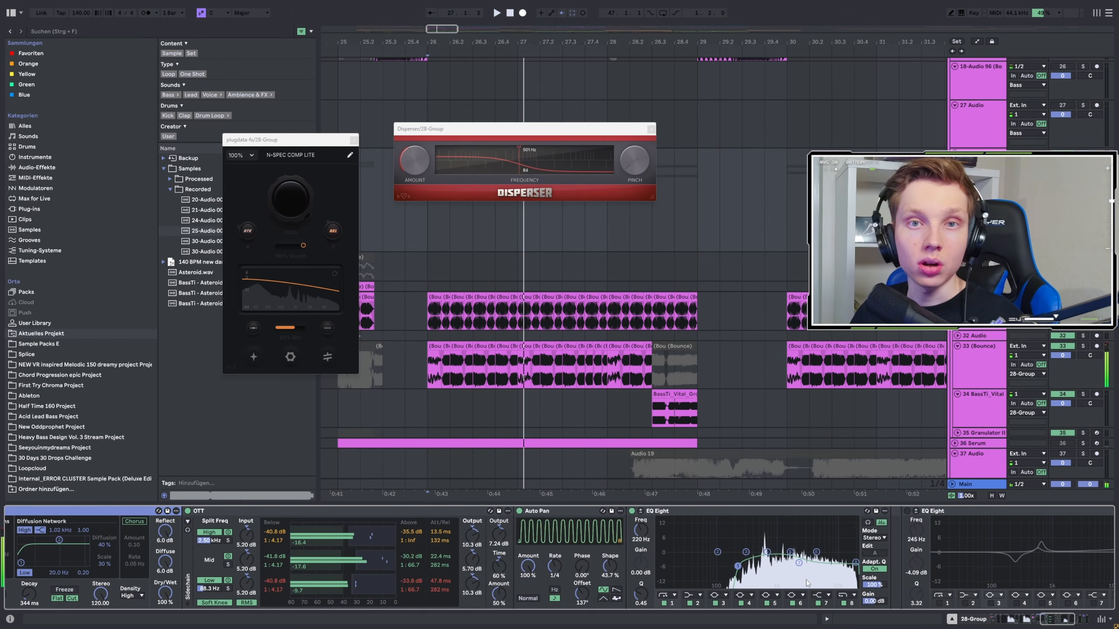
key(space)
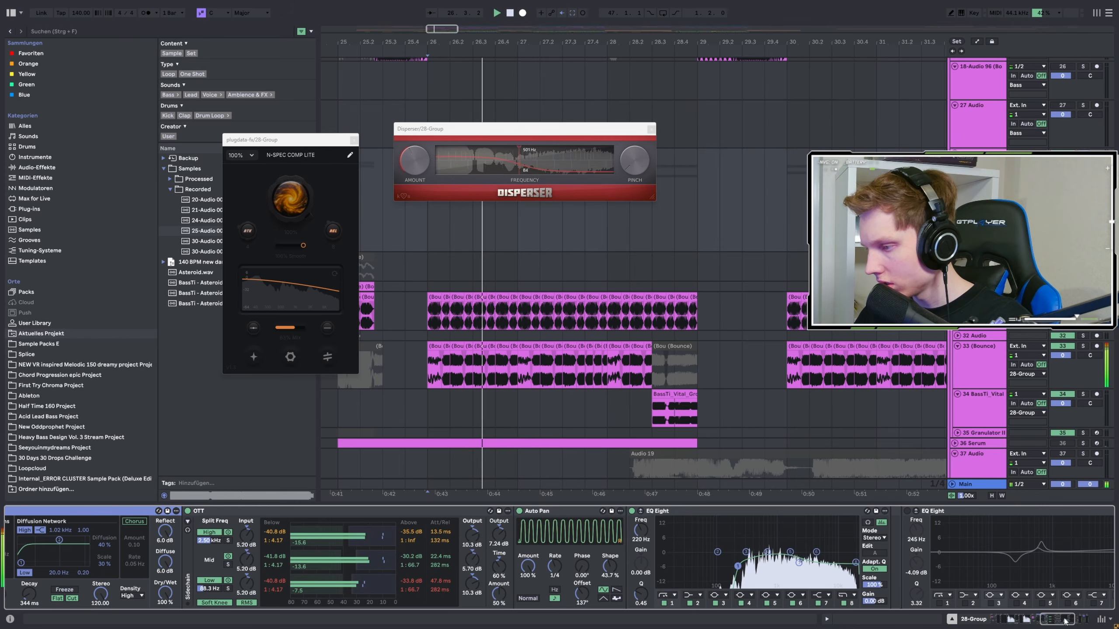
drag(1057, 620, 1043, 620)
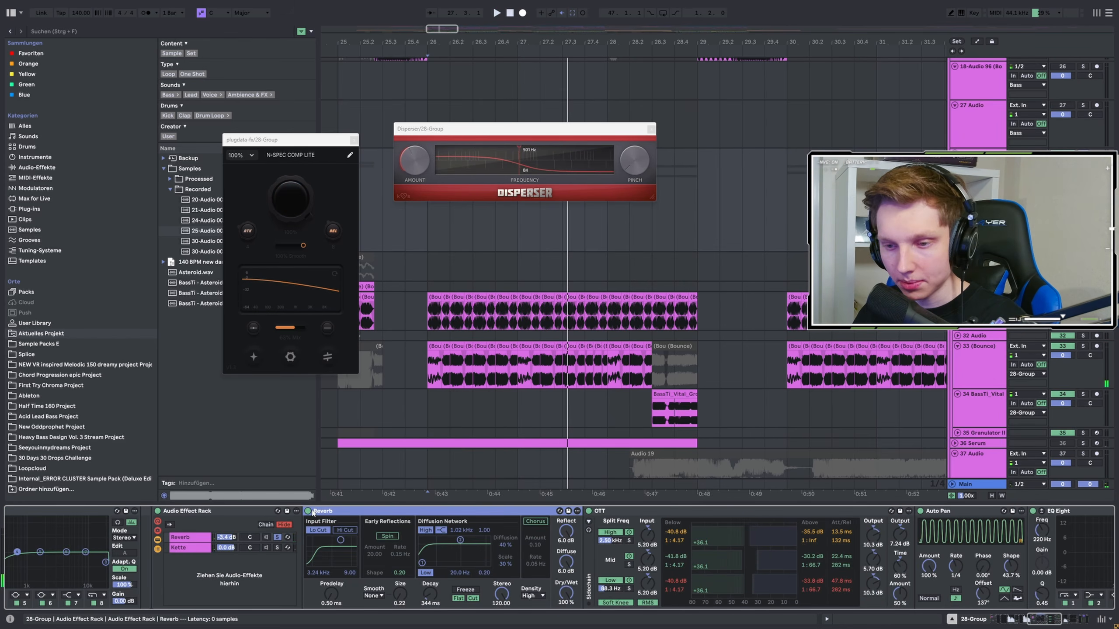
Unsolo the Reverb chain, collapse its rack, and enable and audition the M/S EQ Eight that follows it.
click(213, 511)
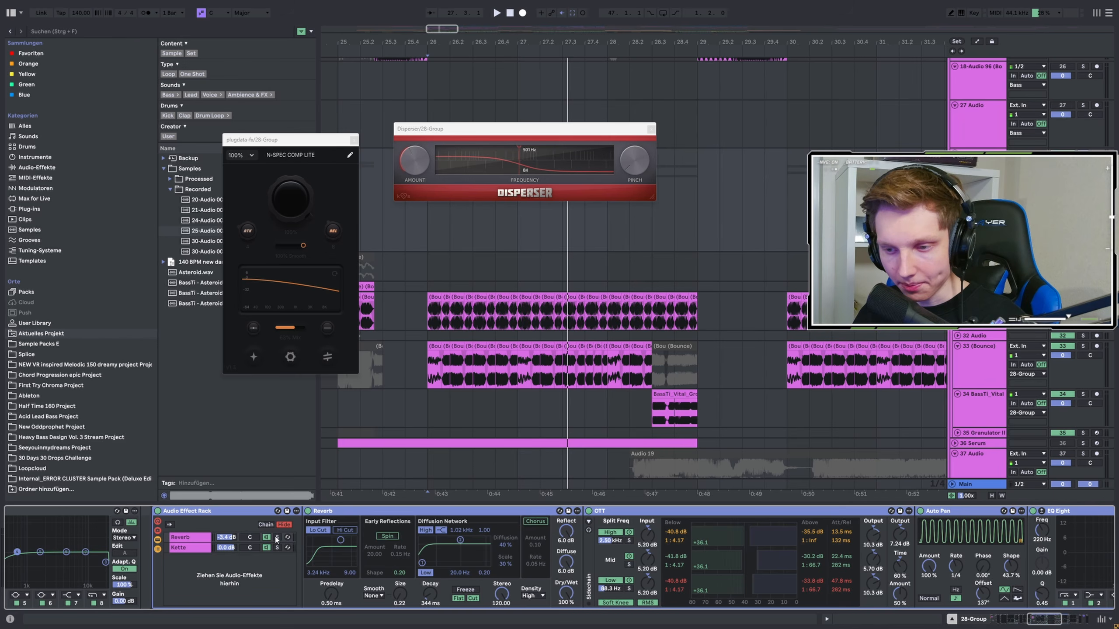
key(space)
double_click(188, 512)
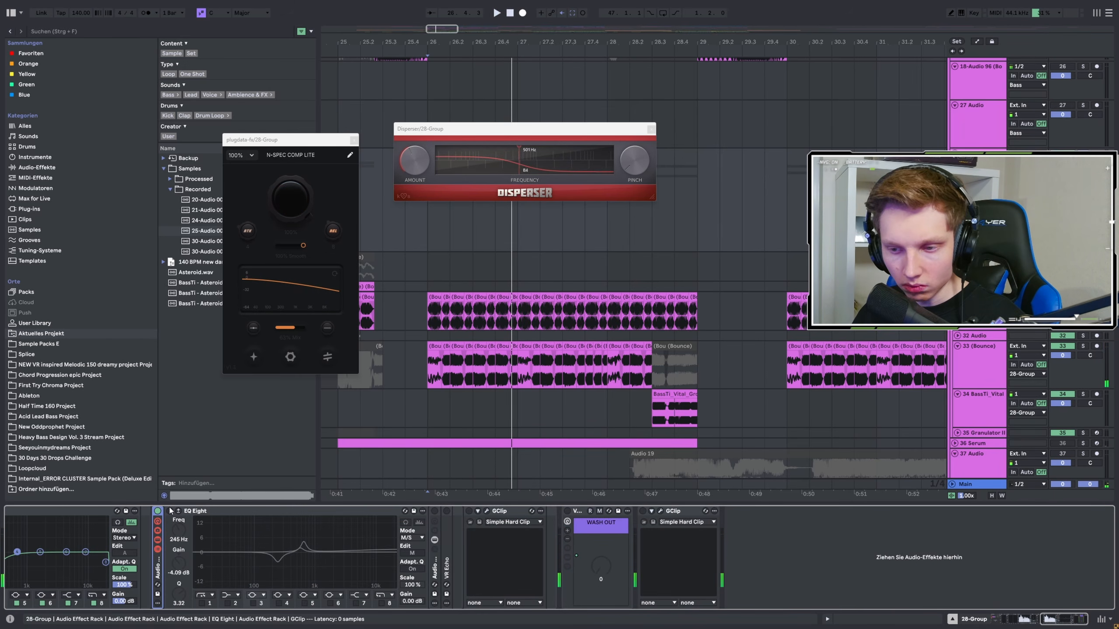
key(space)
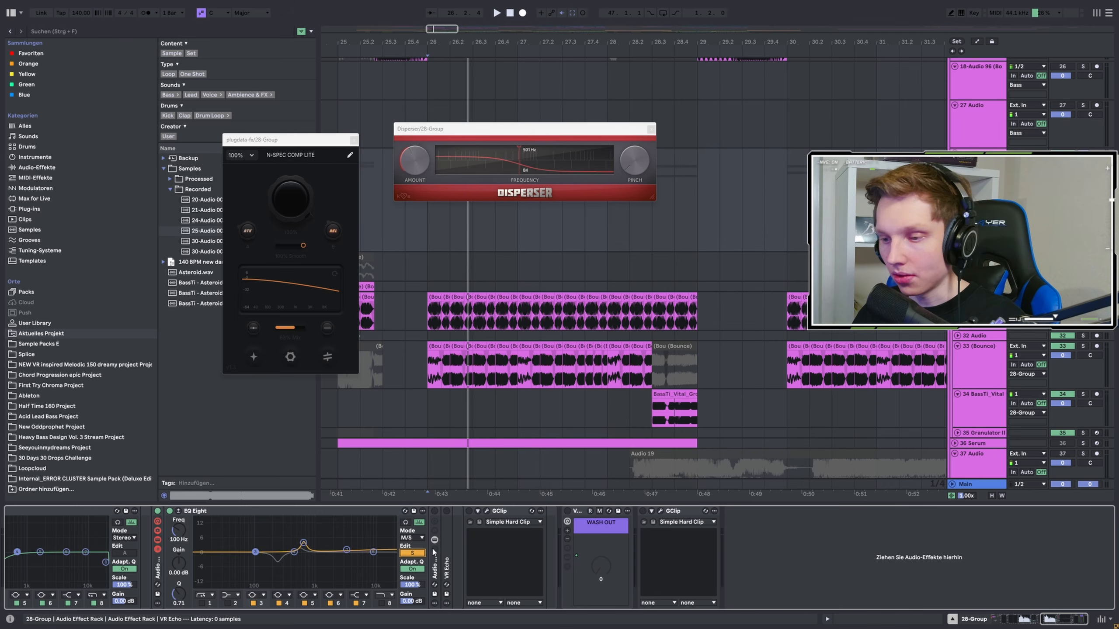
Unfold VR Echo, enable it together with the collapsed Audio Effect Rack before it, and audition the 28 Group.
key(space)
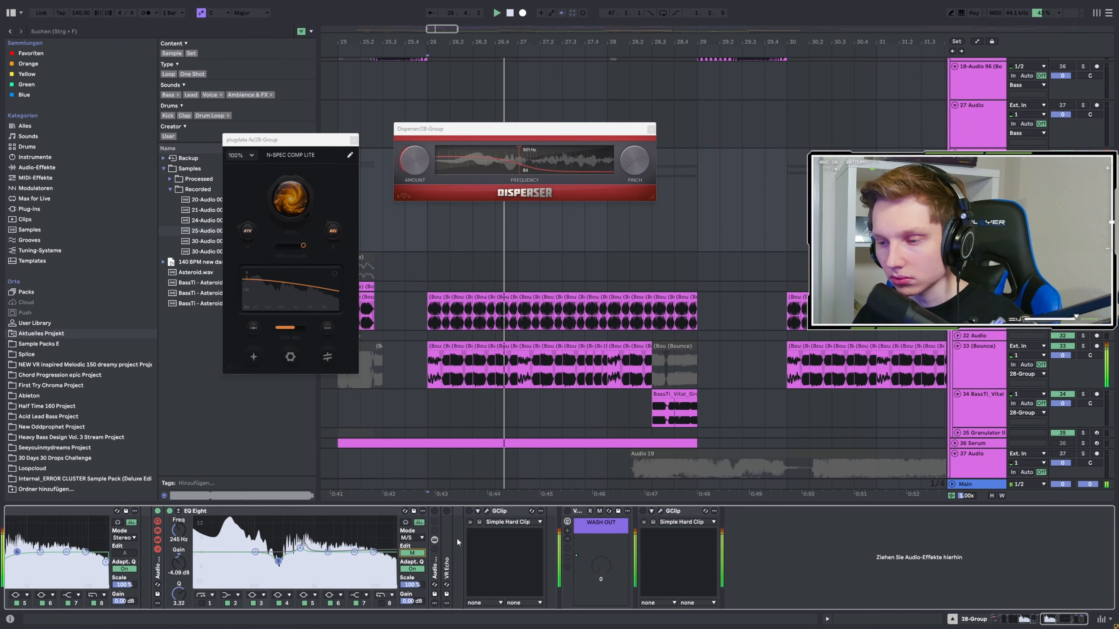
key(space)
click(435, 572)
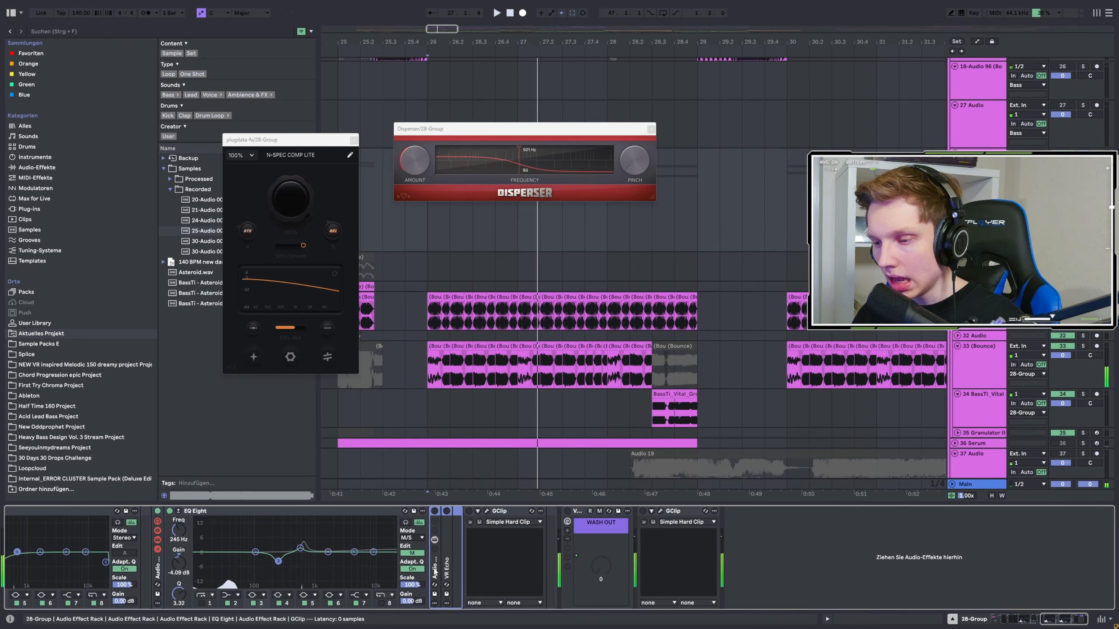
double_click(448, 566)
click(435, 512)
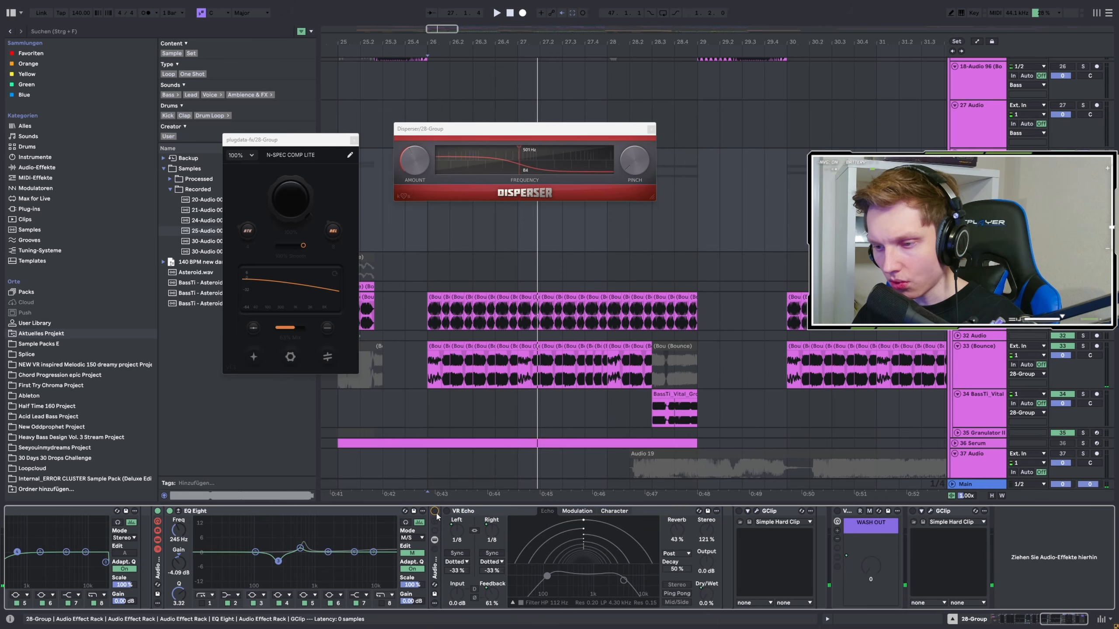
click(446, 512)
key(space)
scroll(573, 315, down, 5)
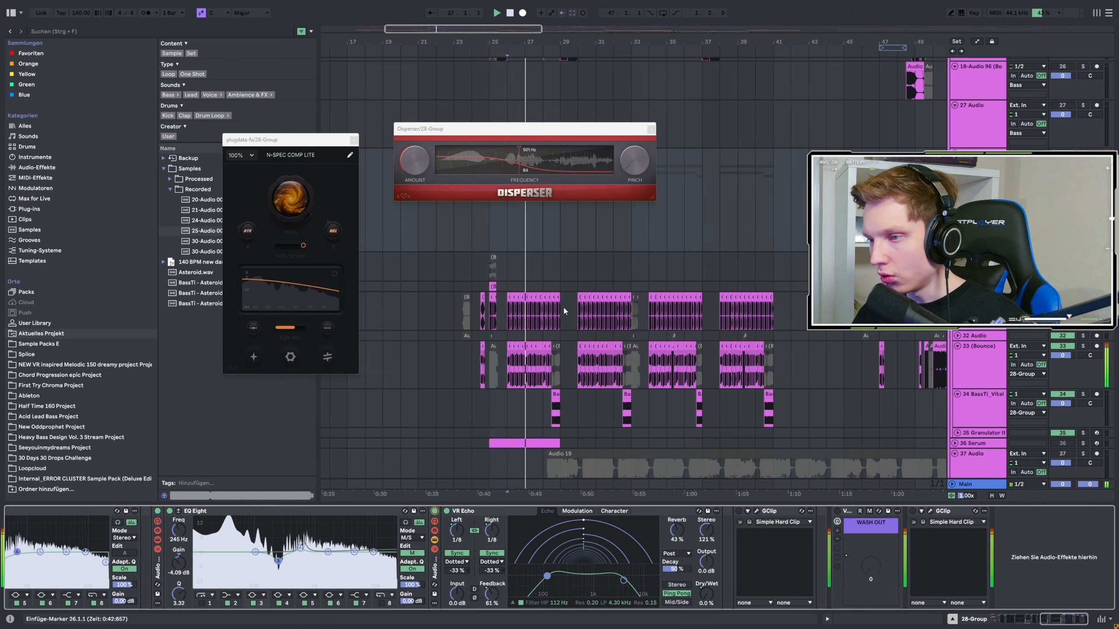
key(space)
Close the Disperser window and play the end of the bass phrase from bar 40.3 on the 28 Group.
click(651, 130)
scroll(790, 270, up, 5)
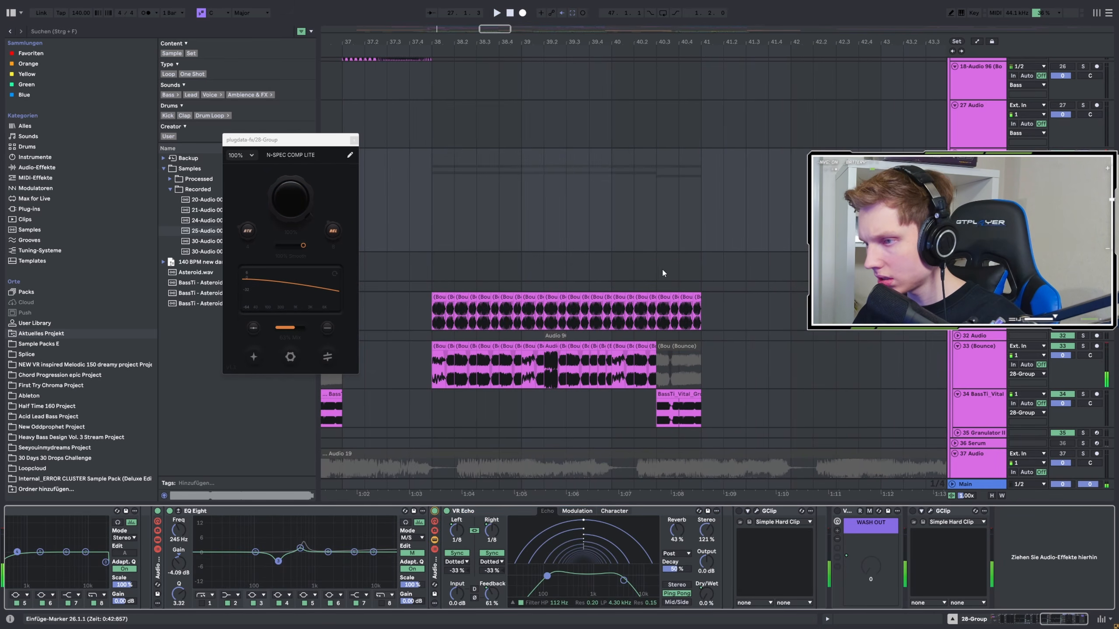
click(659, 270)
key(space)
key(Up)
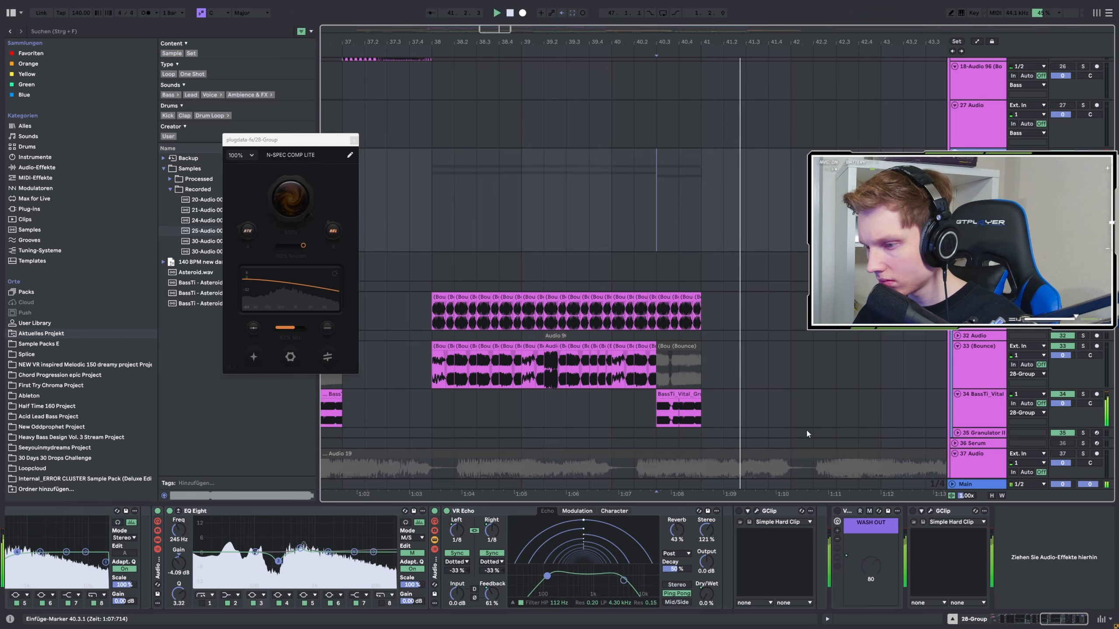
key(space)
key(space)
key(space)
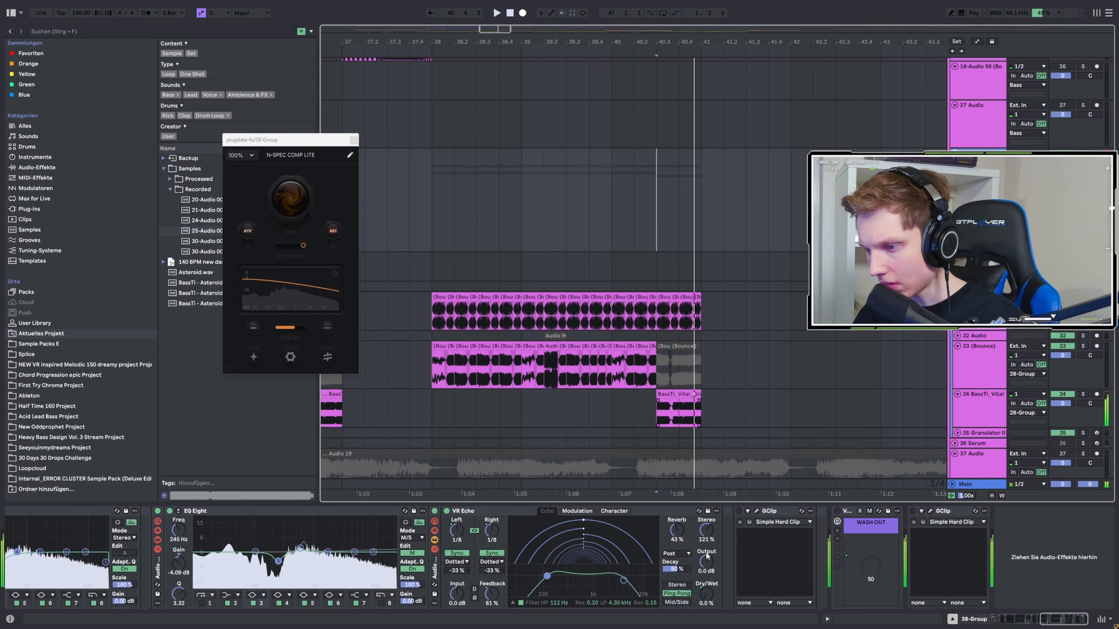
Show the automation of VR Echo's Dry/Wet on the 28 Group and locate its curve at bar 47.
right_click(703, 349)
click(733, 373)
key(a)
scroll(617, 365, down, 6)
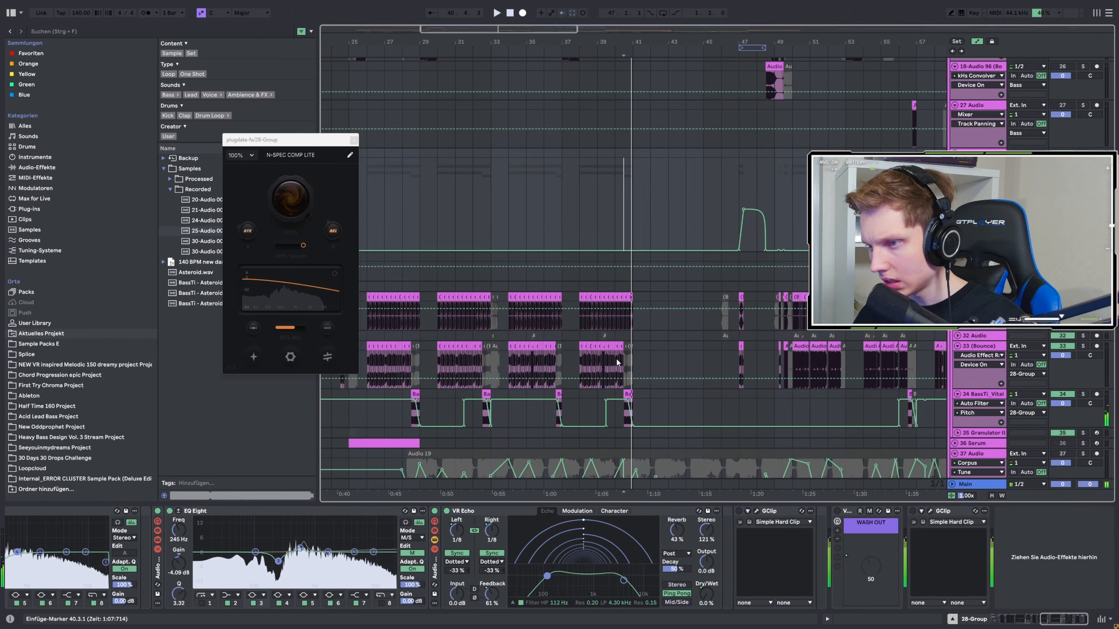
scroll(686, 308, up, 6)
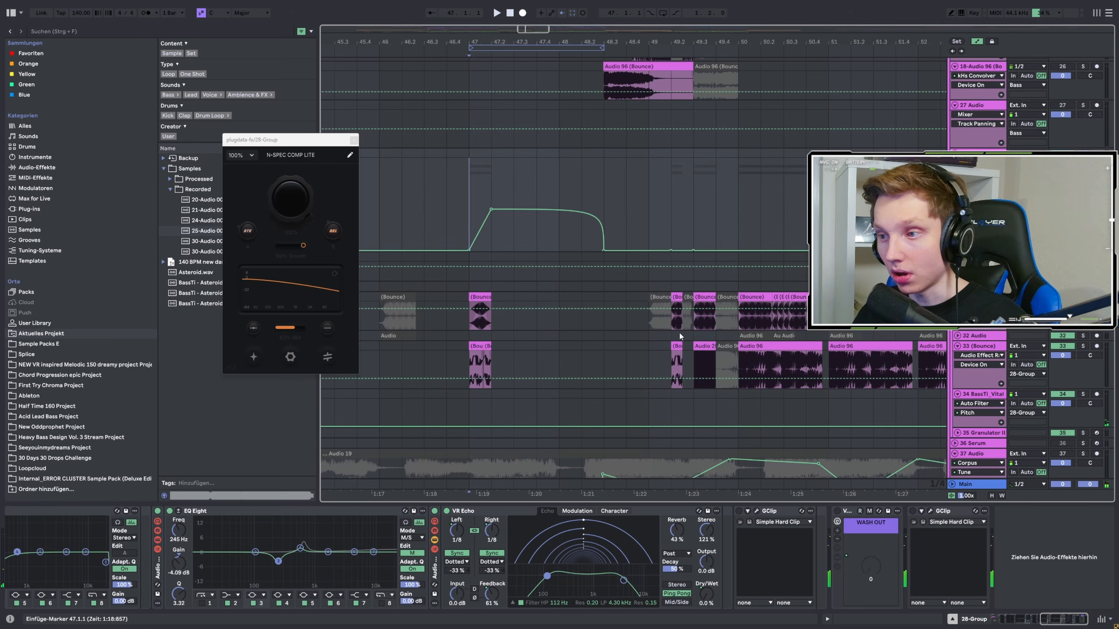
scroll(681, 336, down, 5)
scroll(649, 324, up, 3)
Play the section from bar 47 while following the echo's automation curve, and hide the automation lanes.
key(space)
scroll(704, 331, up, 1)
scroll(741, 336, up, 3)
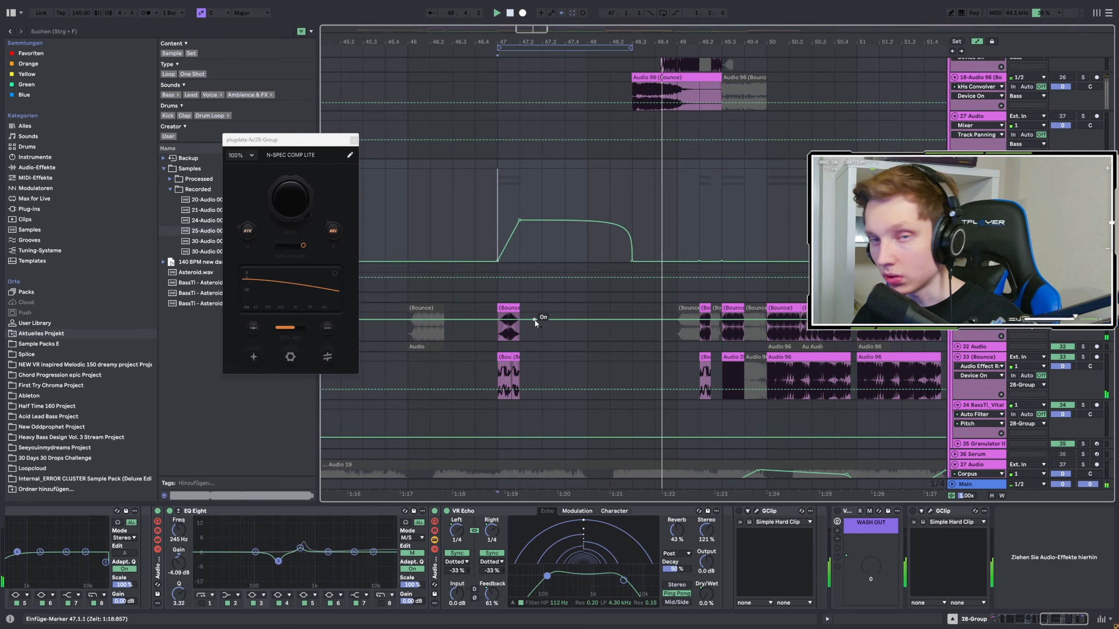
scroll(572, 322, down, 3)
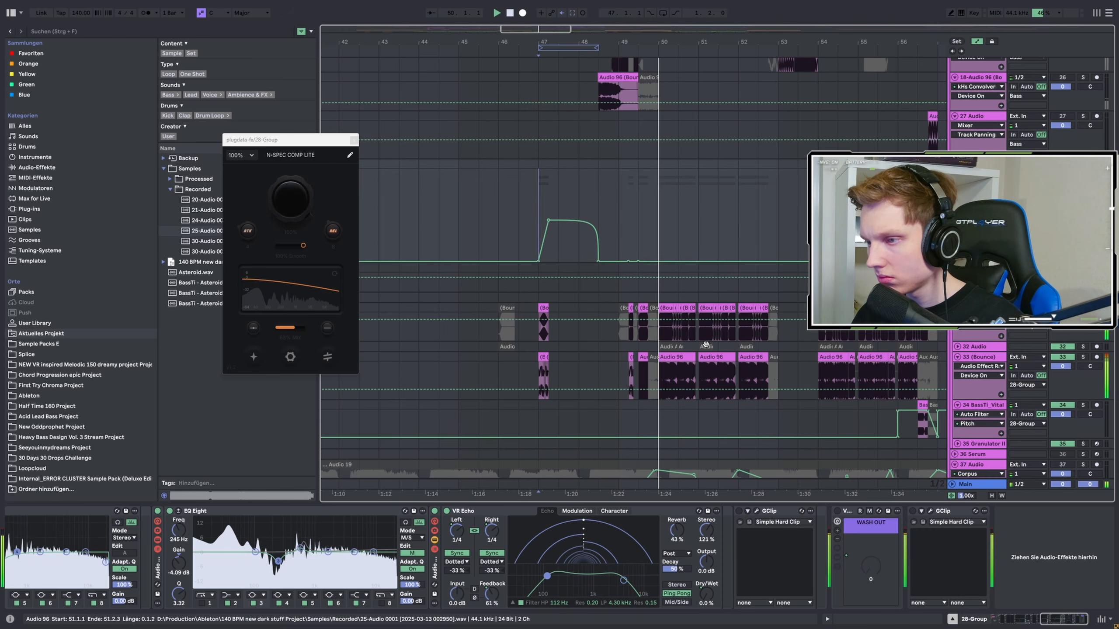
scroll(705, 349, up, 3)
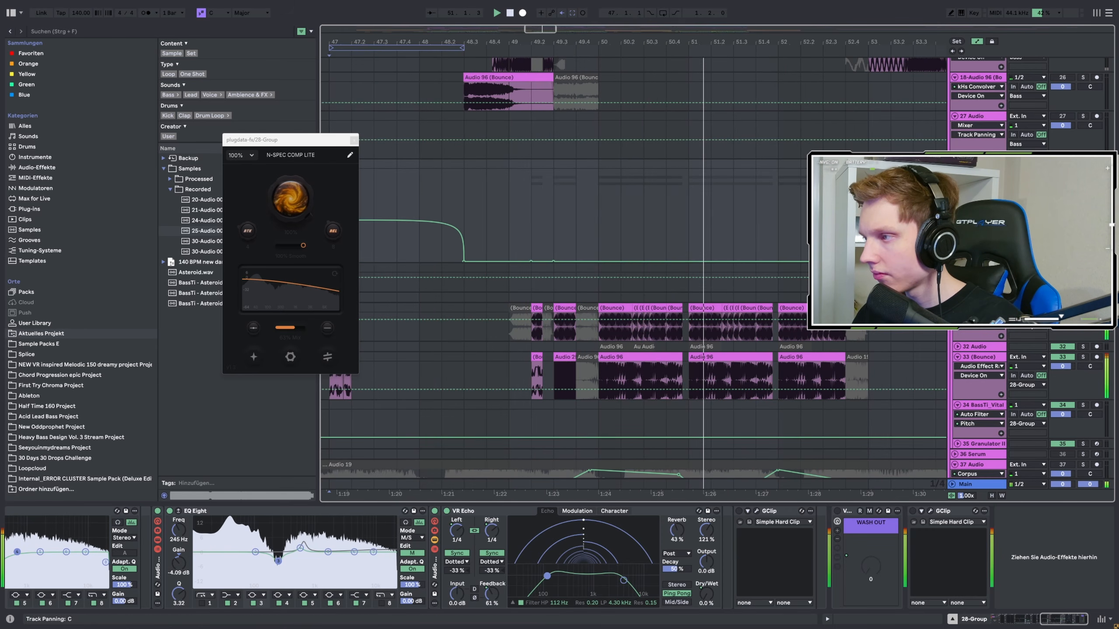
scroll(720, 289, down, 10)
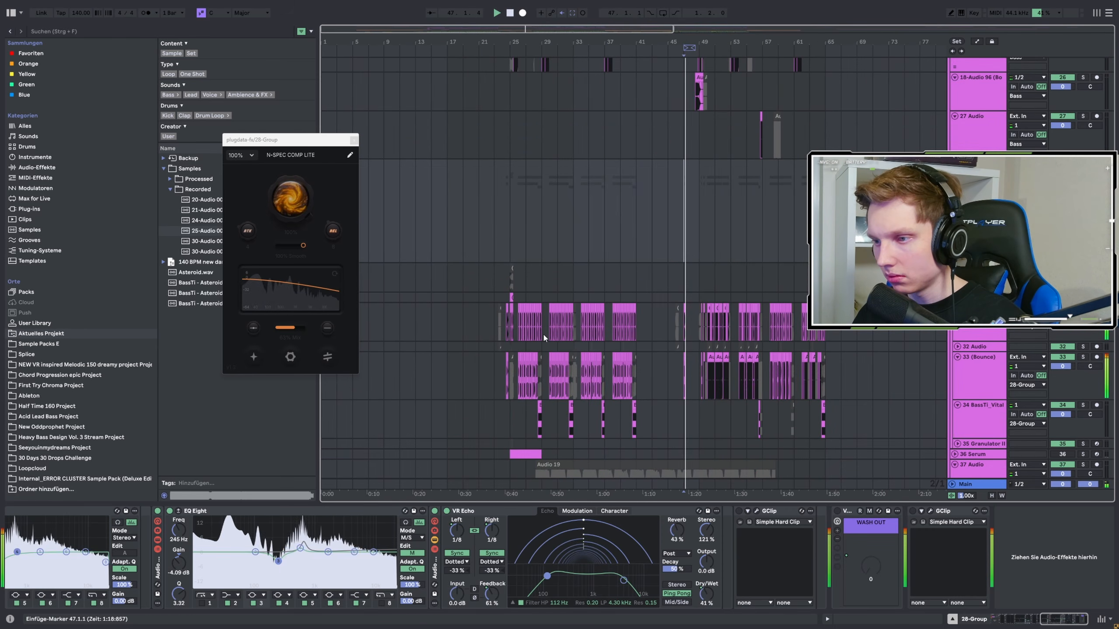
scroll(543, 332, up, 3)
key(space)
Enable both GClip devices and the WASH OUT rack on the 28 Group, and audition the full chain from bar 34.
click(611, 288)
click(613, 212)
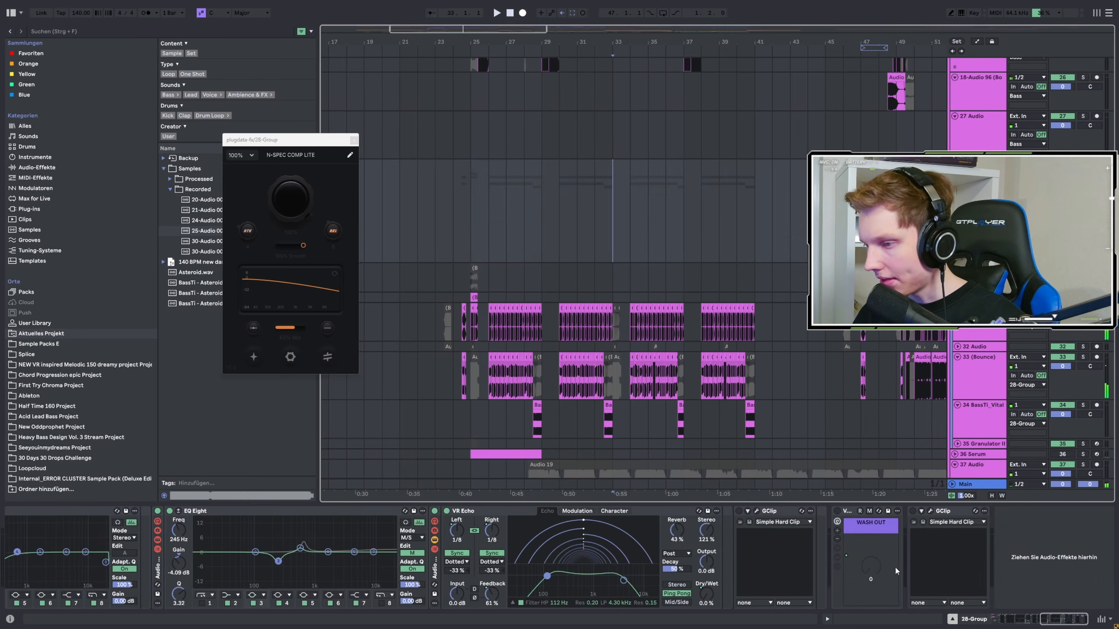
key(space)
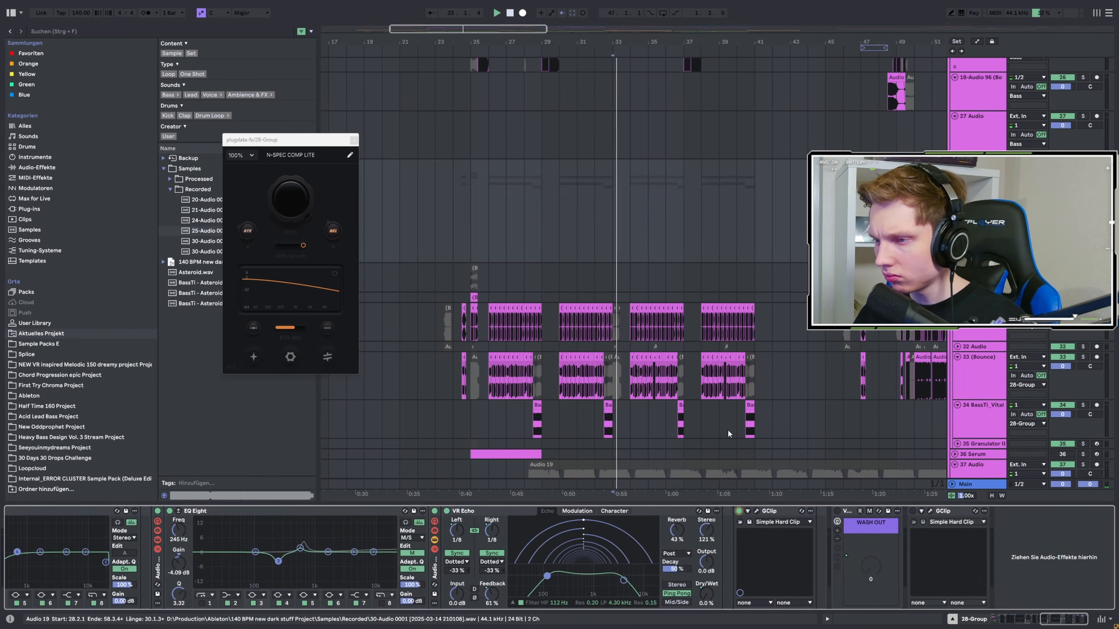
click(627, 277)
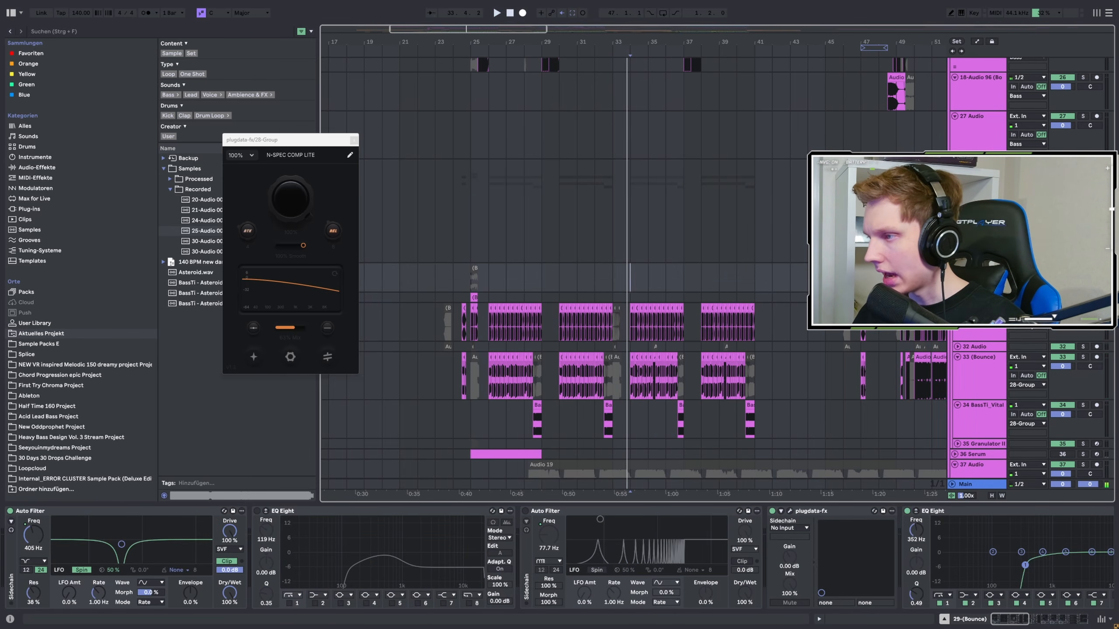
key(Up)
click(837, 511)
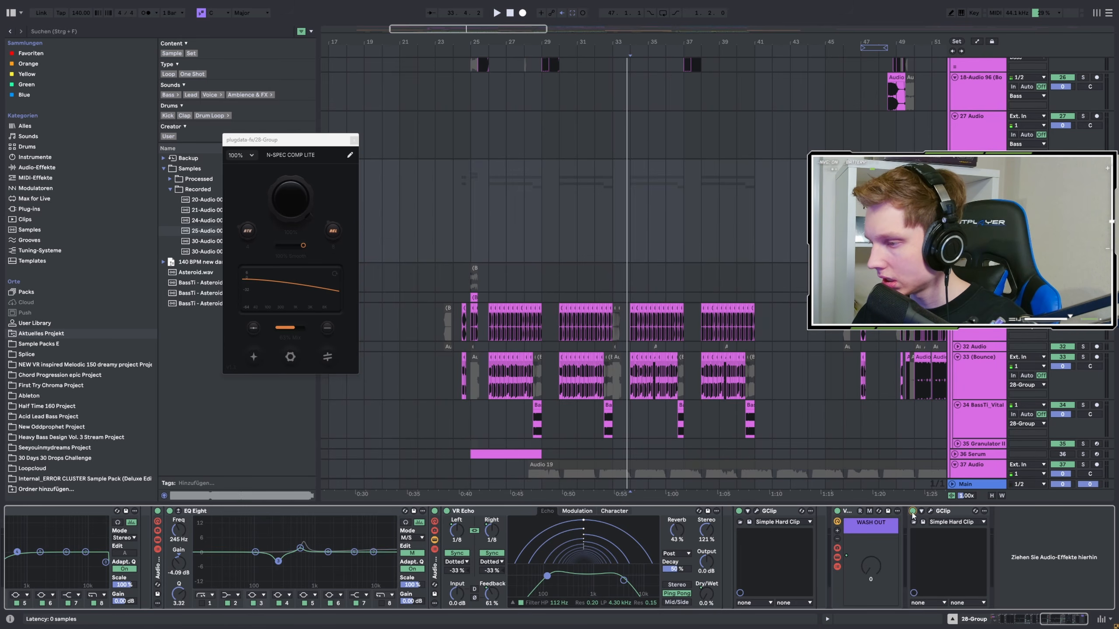
scroll(660, 322, up, 4)
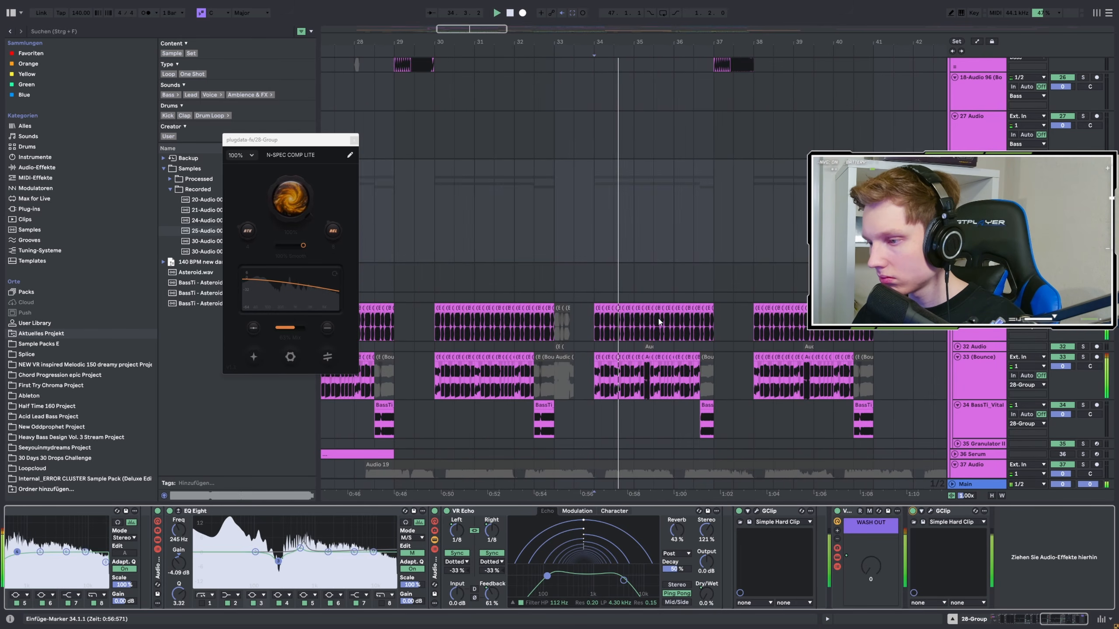
key(space)
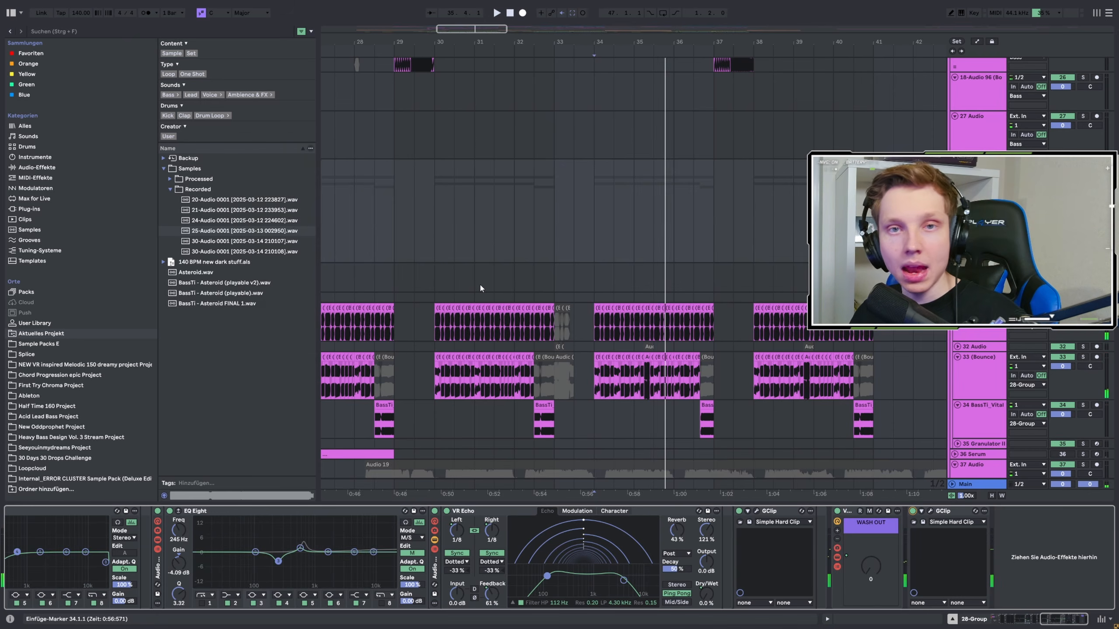
Show the device chain of the 33-(Bounce) track at its bar 30 clips.
scroll(481, 315, down, 1)
scroll(434, 325, up, 7)
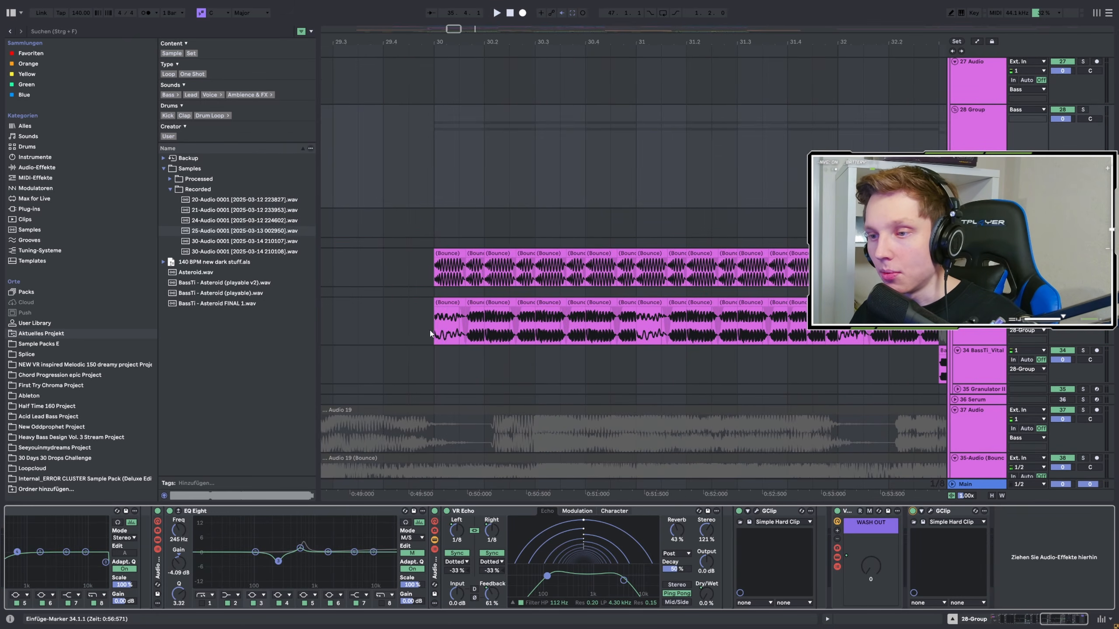
click(435, 326)
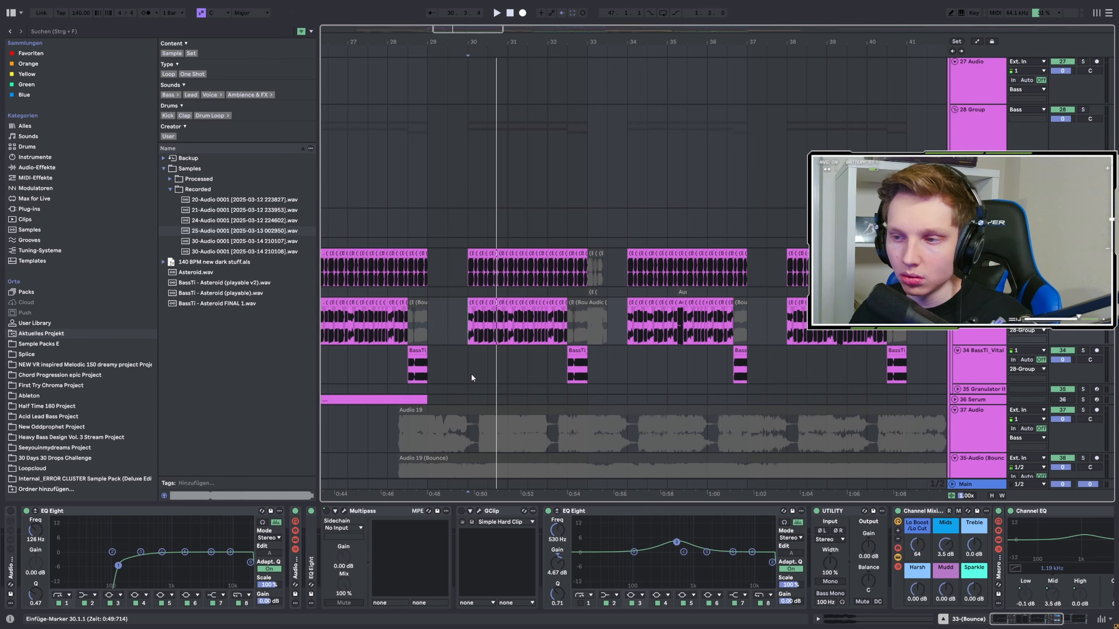
Activate the Audio 19 (Bounce) clip on the 35-Audio (Bounce) track and audition it from bars 28, 41 and 49.
ctrl+scroll(486, 347, down, 6)
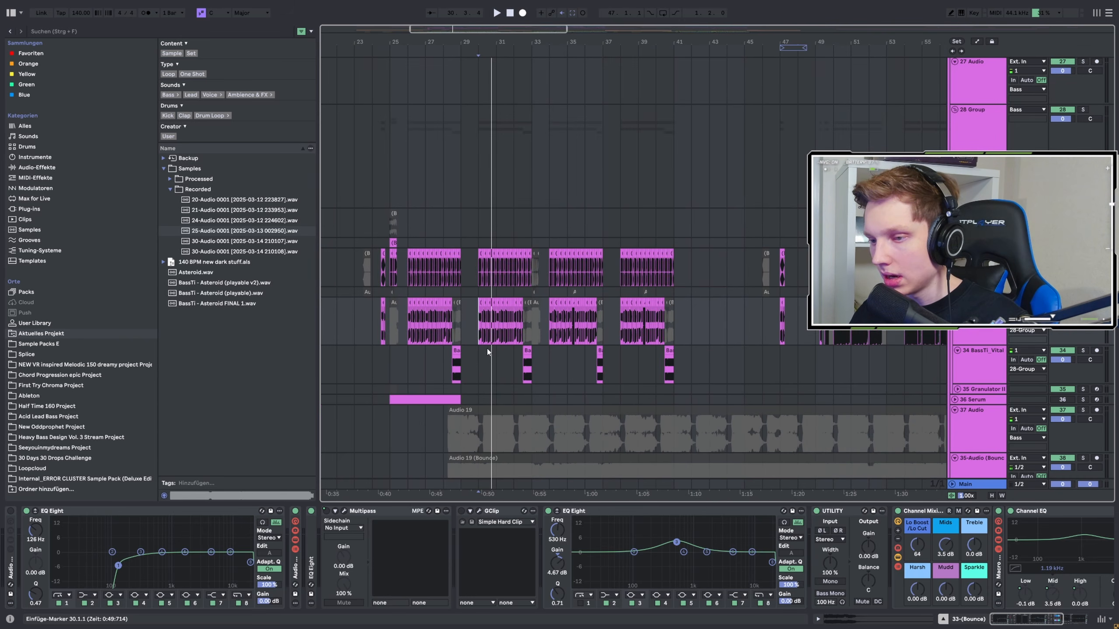
scroll(507, 326, down, 6)
click(428, 226)
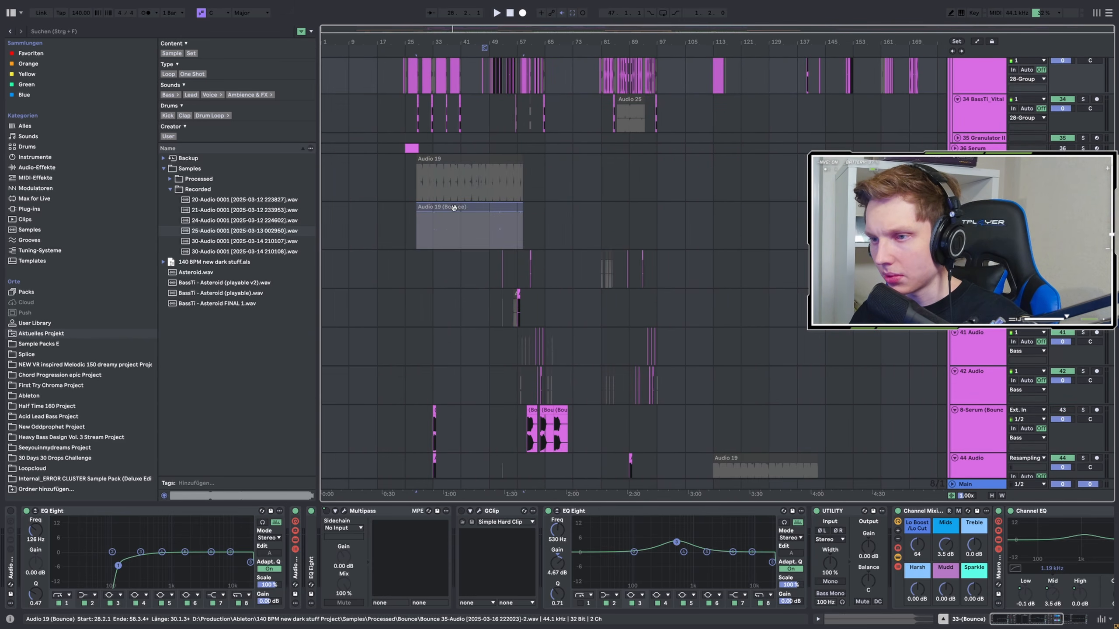
ctrl+scroll(428, 227, up, 3)
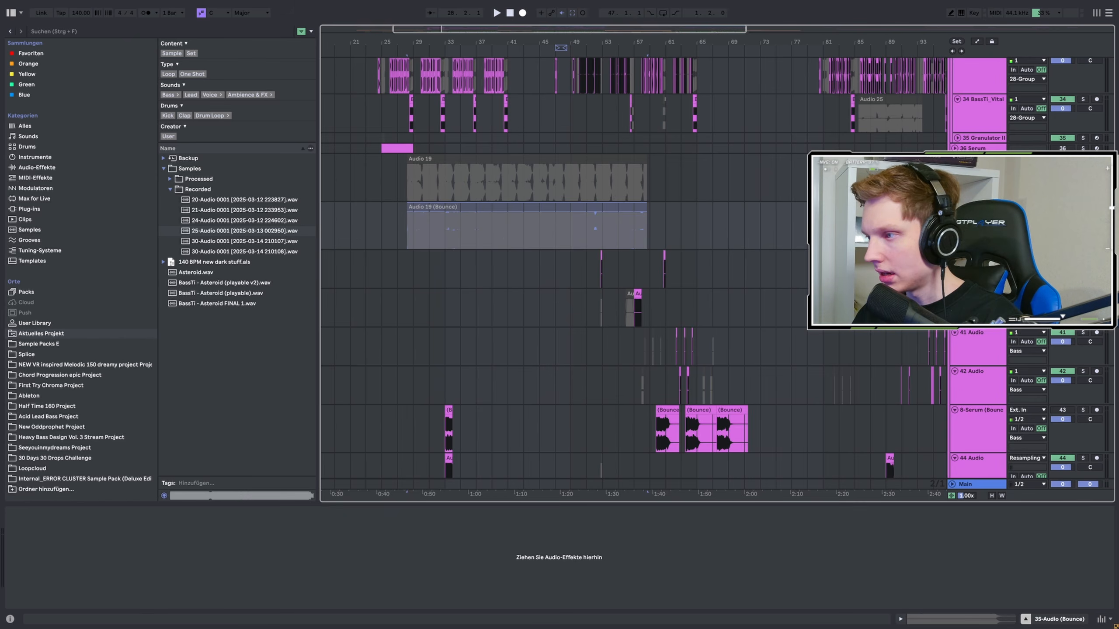
key(0)
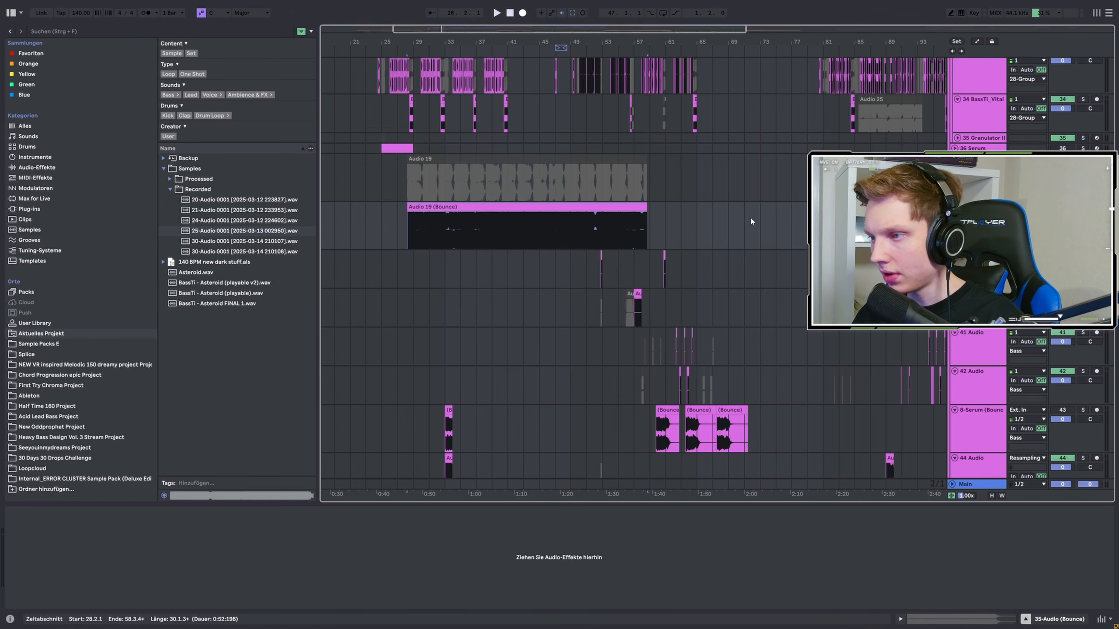
key(space)
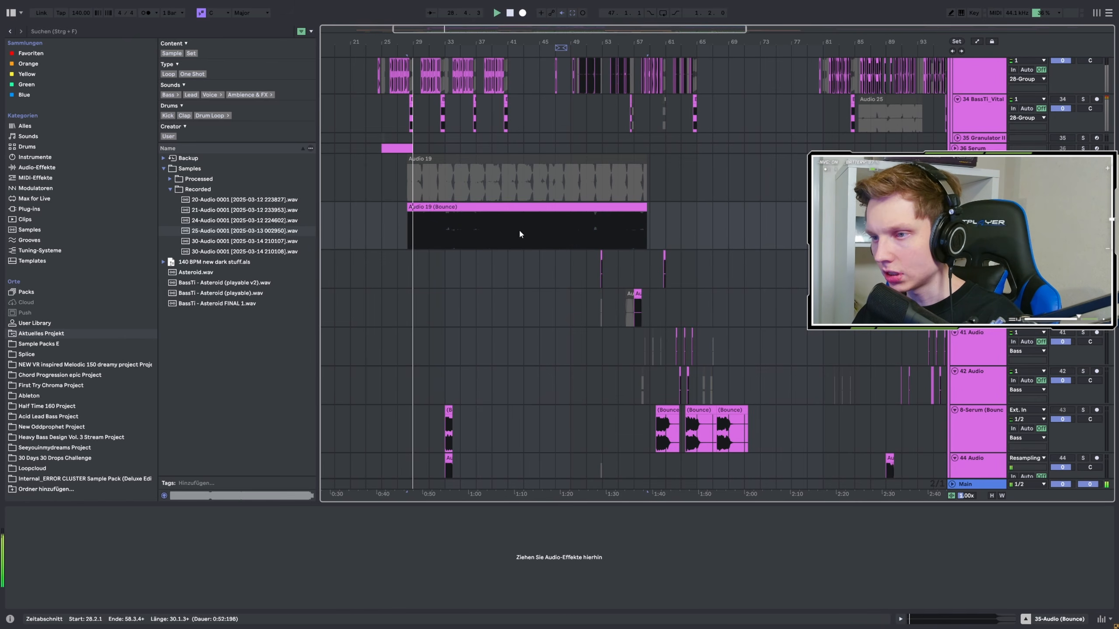
click(508, 228)
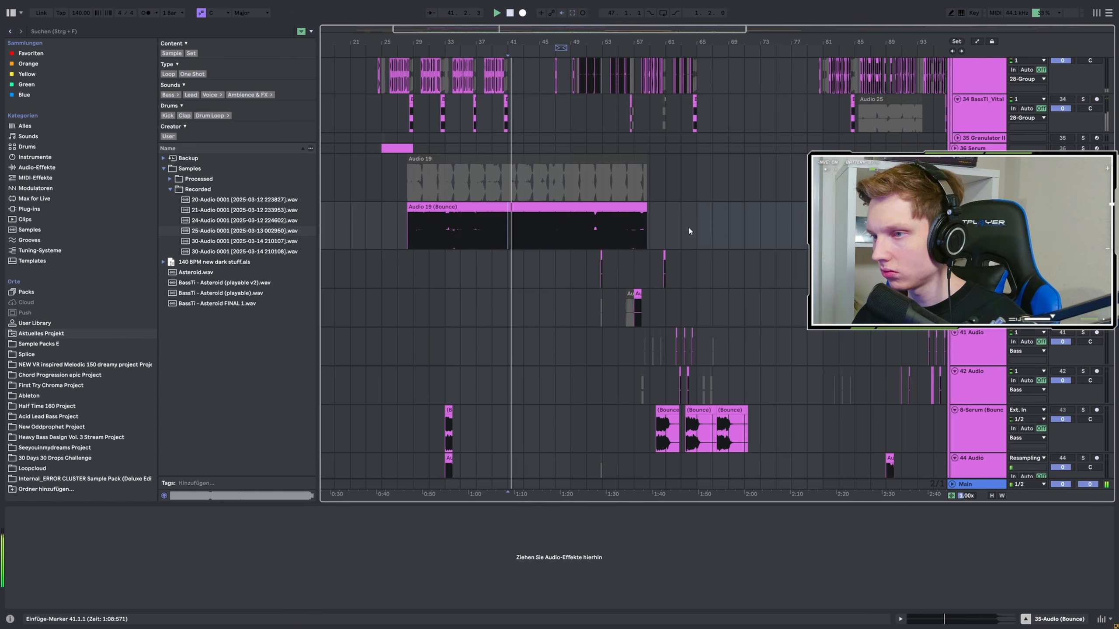
click(572, 220)
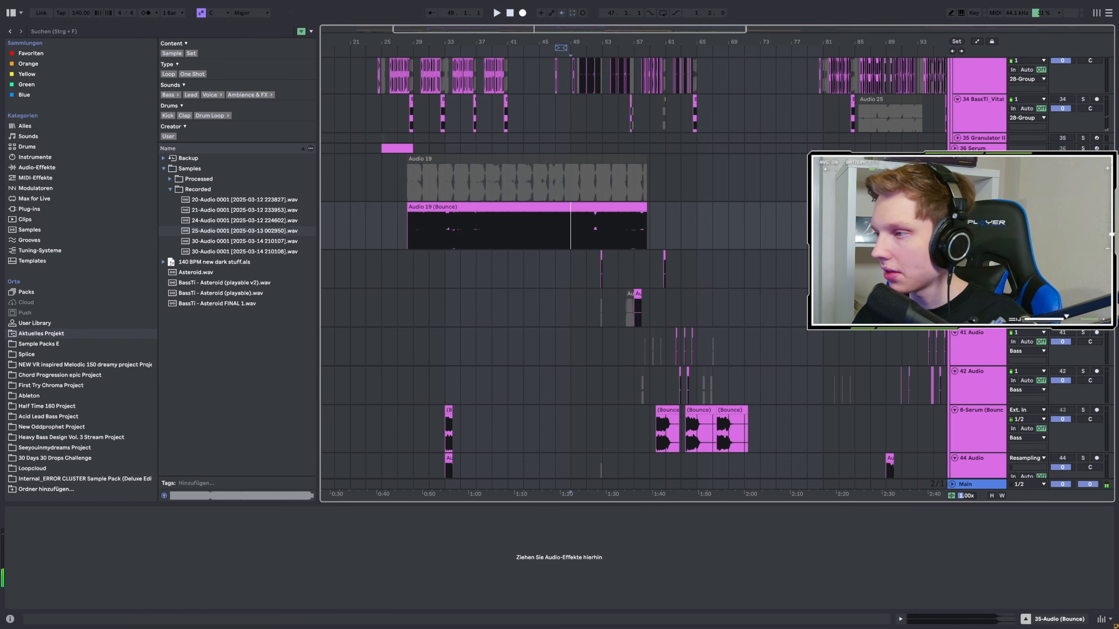
key(s)
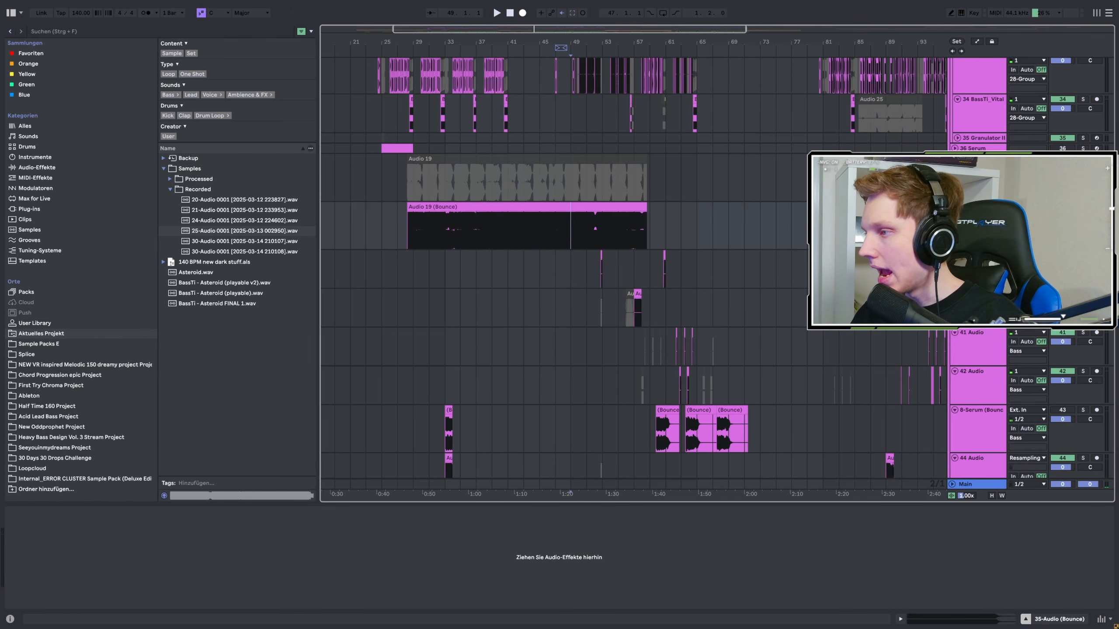
Return to the bar 30 clips and show the device chains of the 33-(Bounce) and 15-Phase Plant (Bounce) tracks.
scroll(704, 265, down, 4)
scroll(500, 260, up, 5)
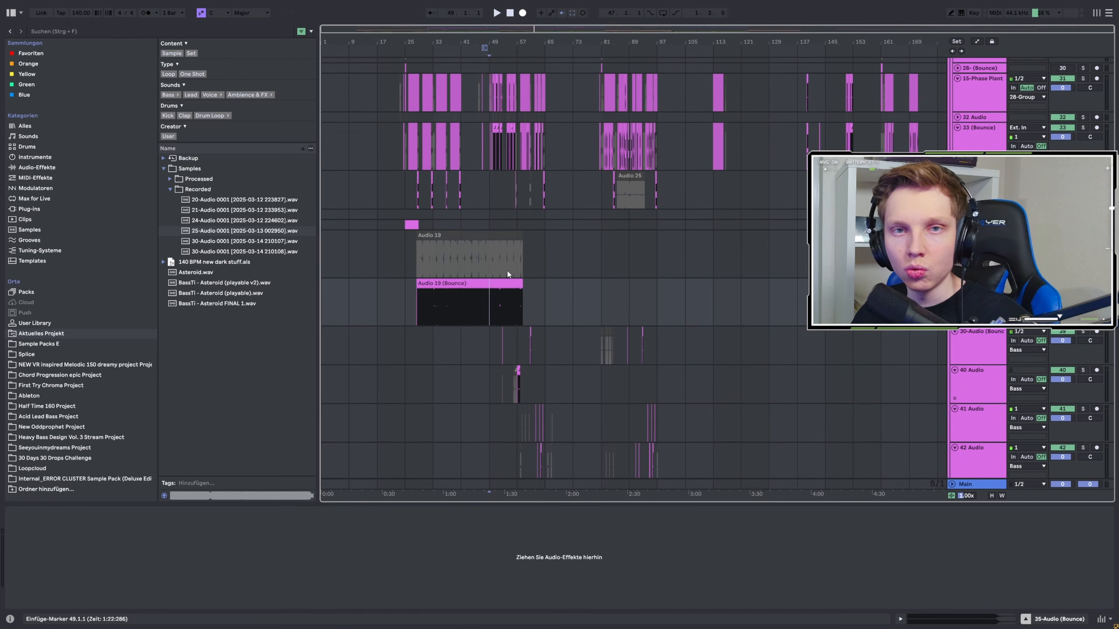
scroll(410, 255, up, 8)
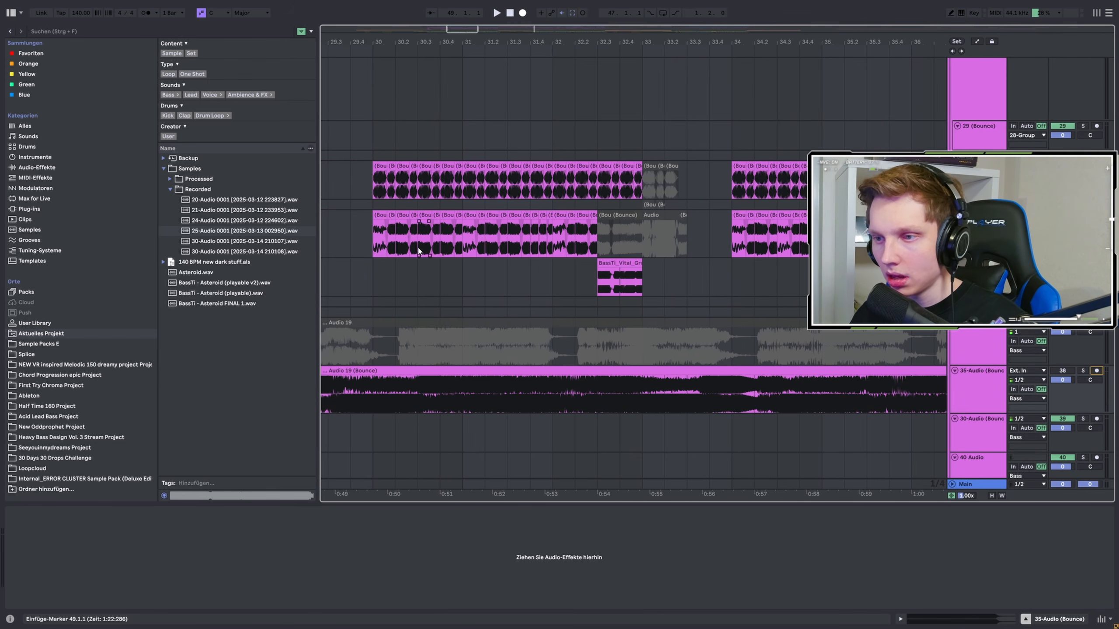
scroll(398, 227, up, 1)
scroll(378, 246, up, 3)
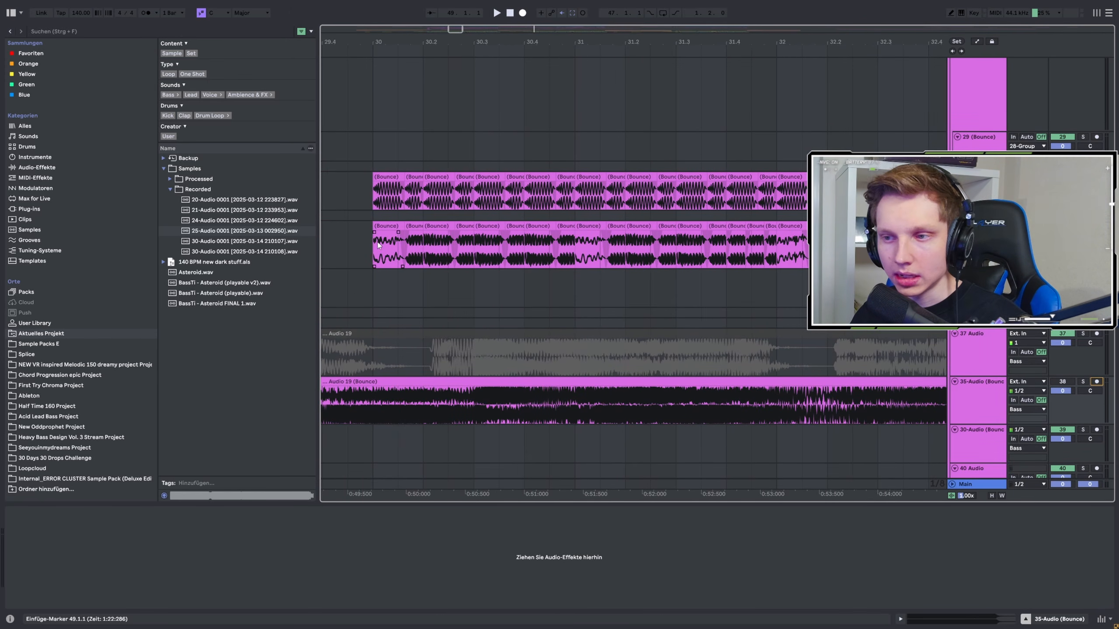
click(373, 246)
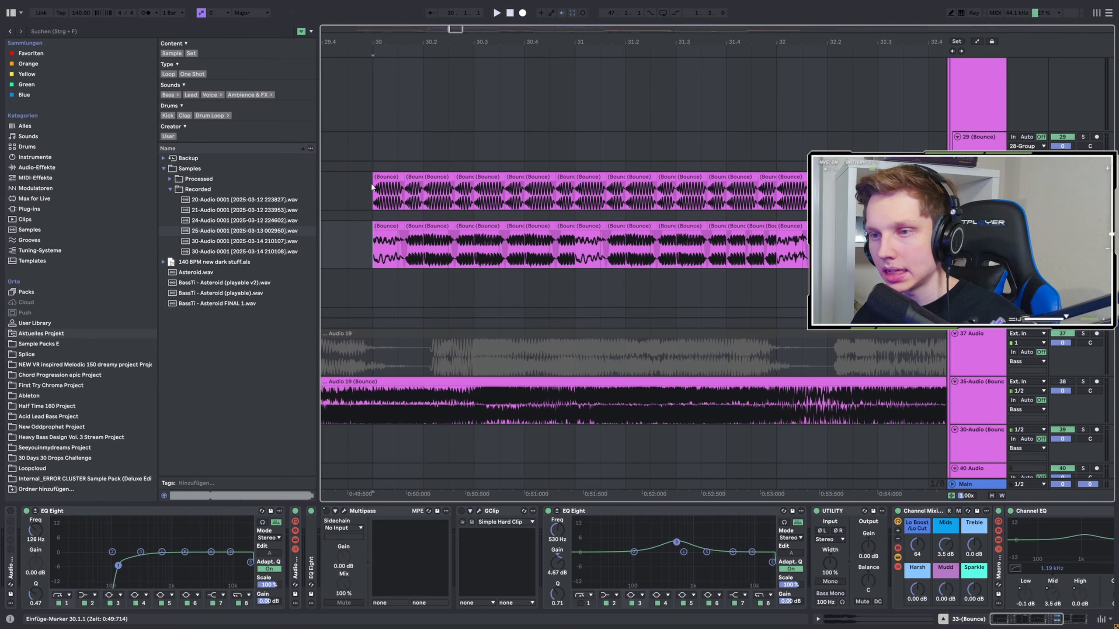
click(376, 198)
Audition the Audio 25 clips on the 33-(Bounce) track from bar 81.4.
scroll(377, 204, down, 3)
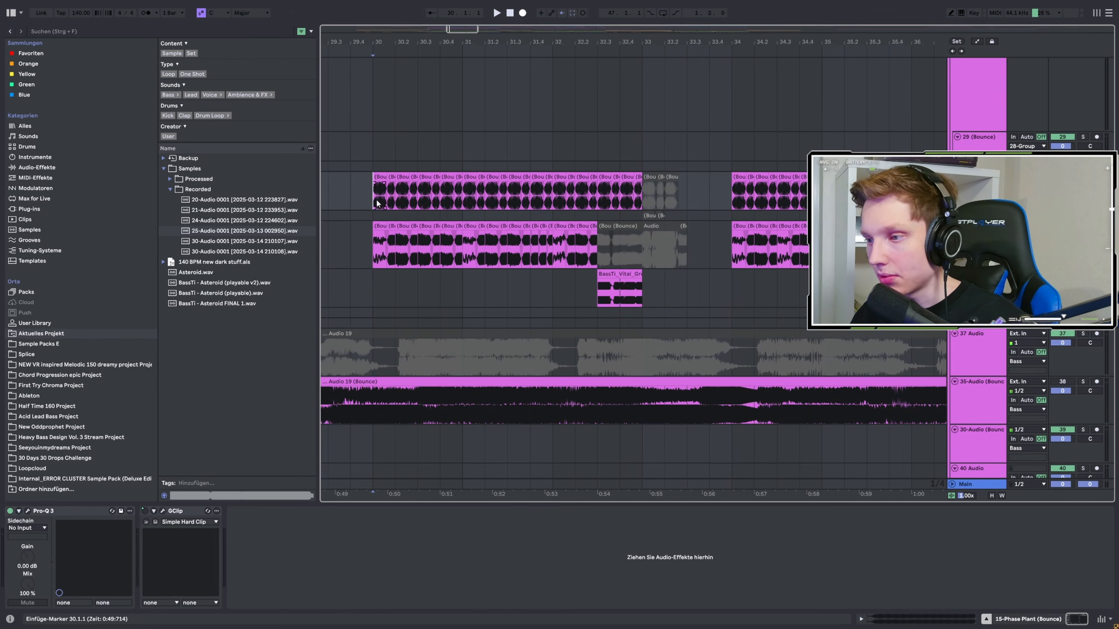
scroll(426, 215, down, 10)
scroll(609, 254, up, 10)
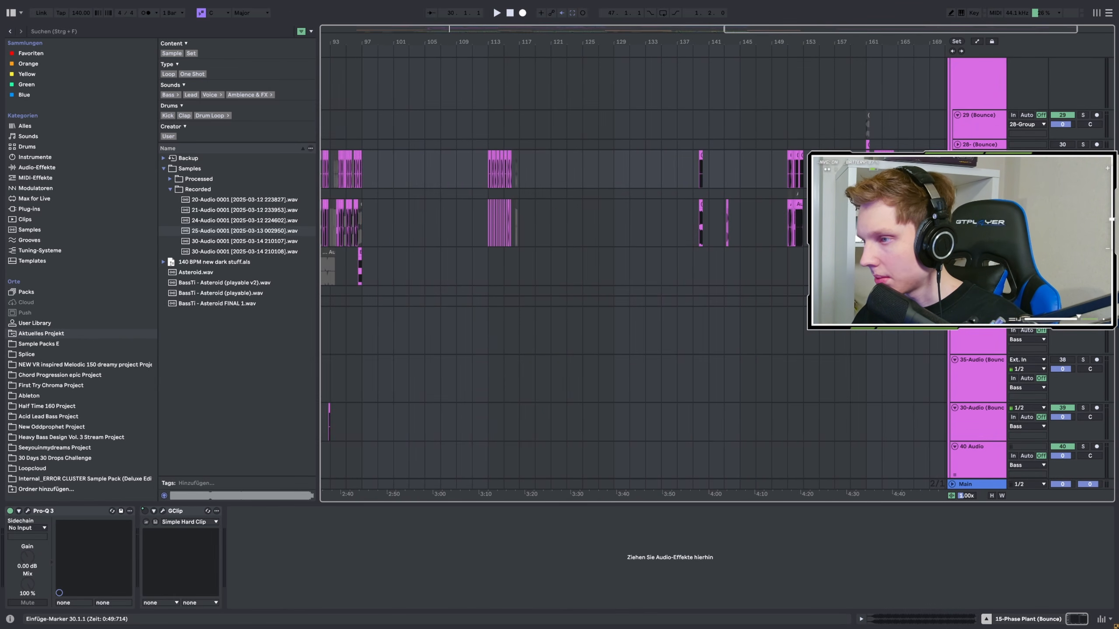
scroll(582, 241, down, 8)
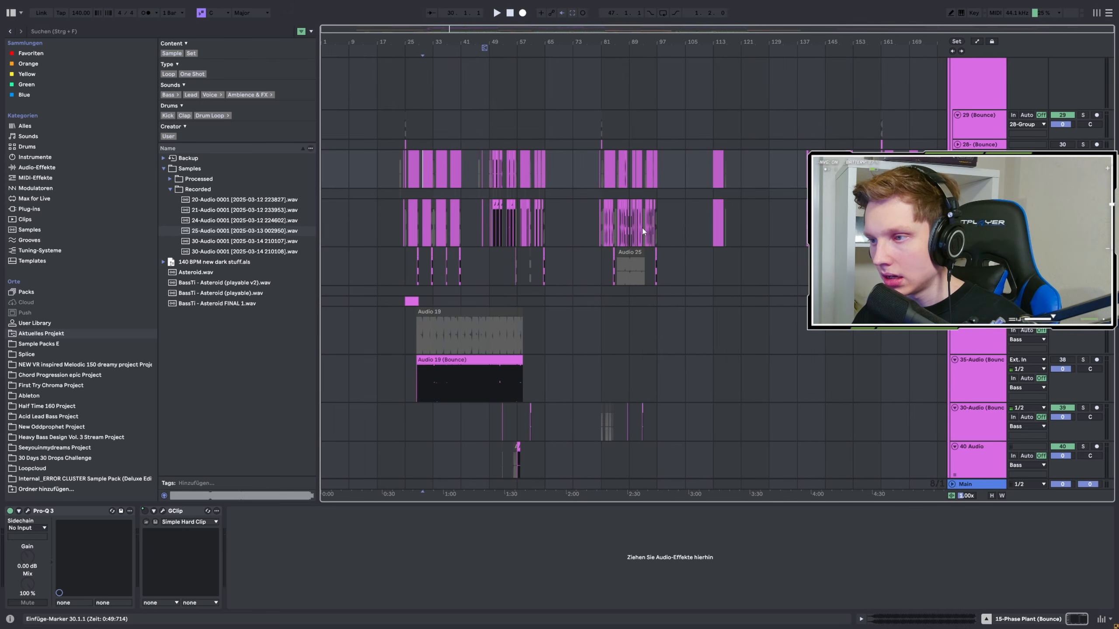
scroll(614, 234, up, 10)
click(615, 234)
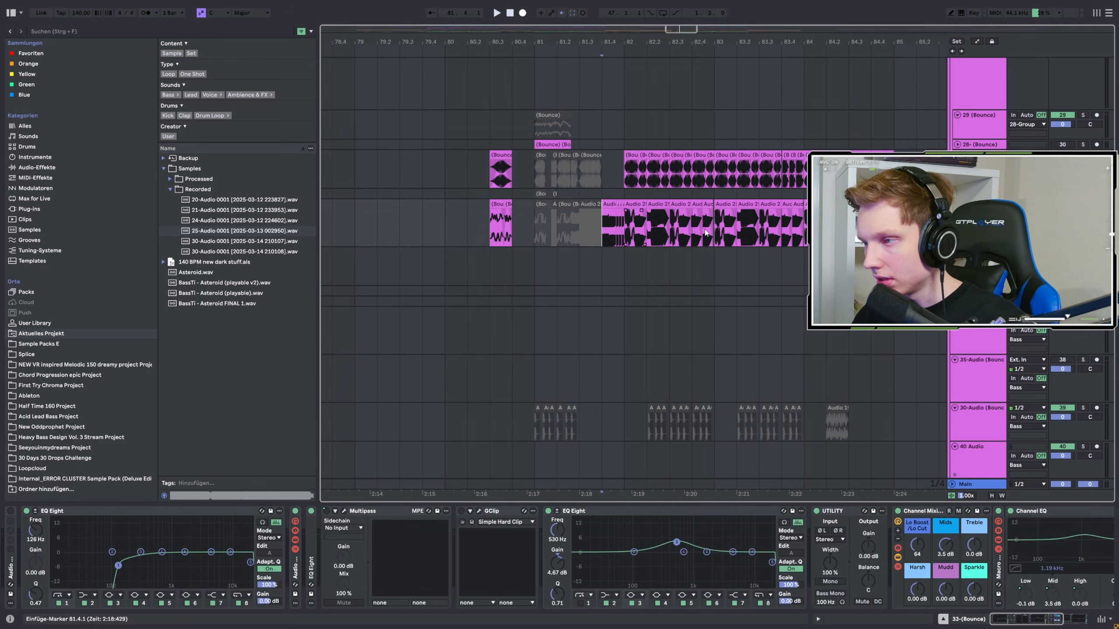
scroll(615, 233, up, 5)
click(1083, 204)
key(space)
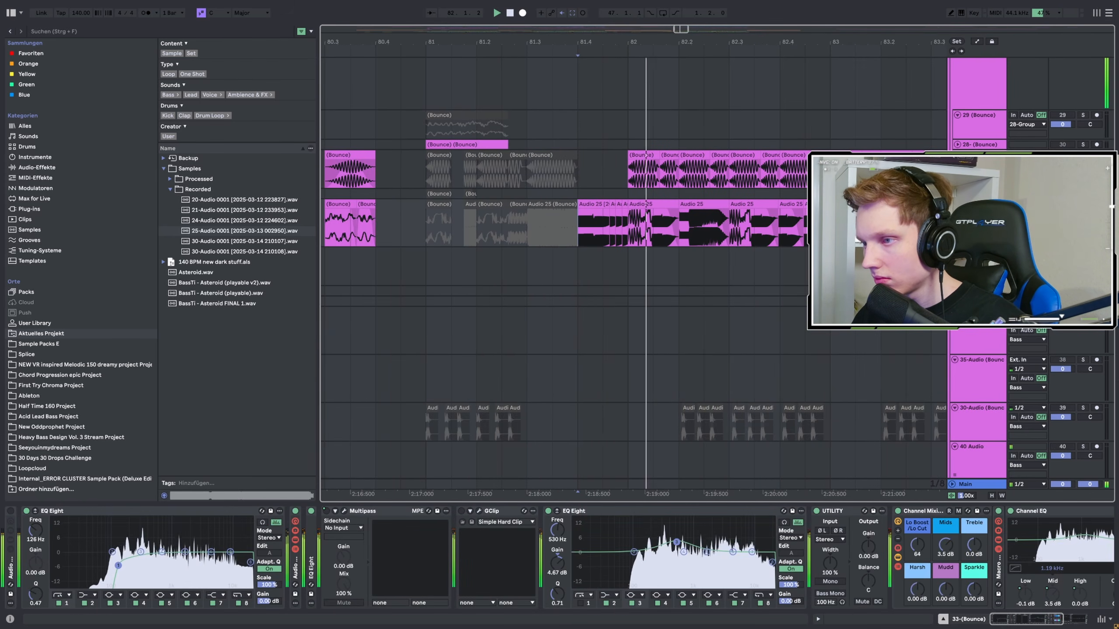
Play the short Audio 25 clip at bar 81.4 and reveal its source sample in the browser.
click(596, 203)
key(space)
key(space)
right_click(596, 203)
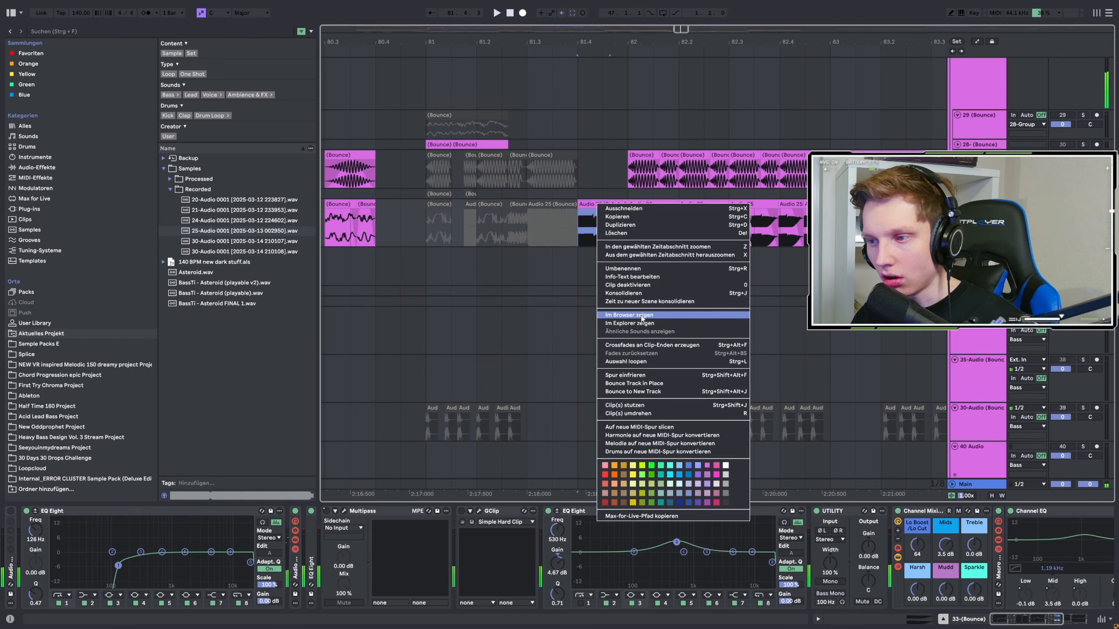
click(626, 320)
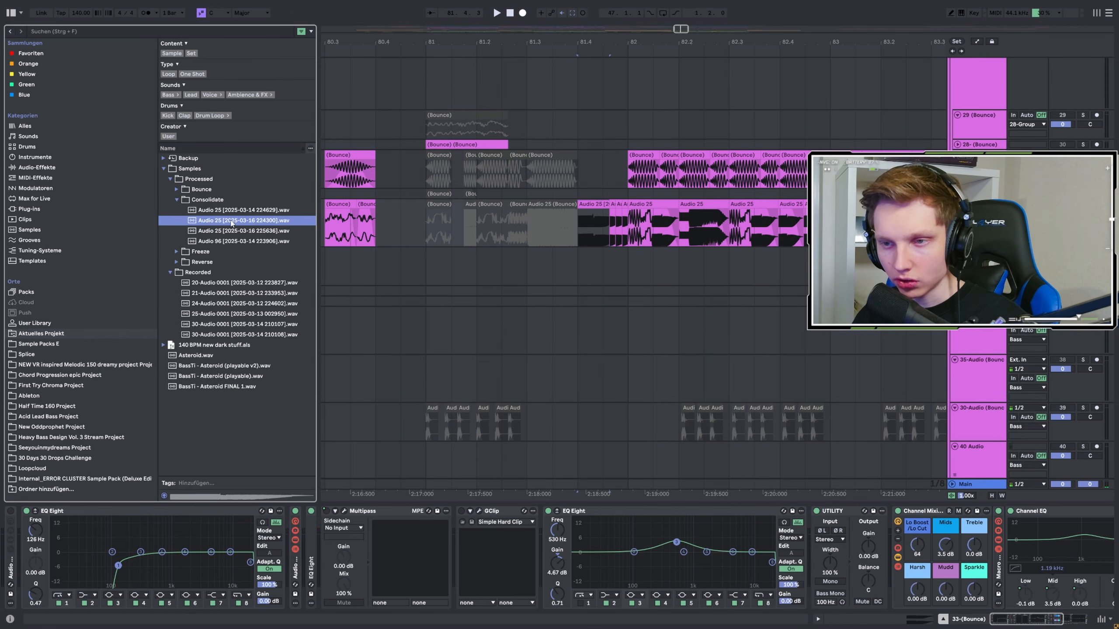
click(229, 235)
click(225, 242)
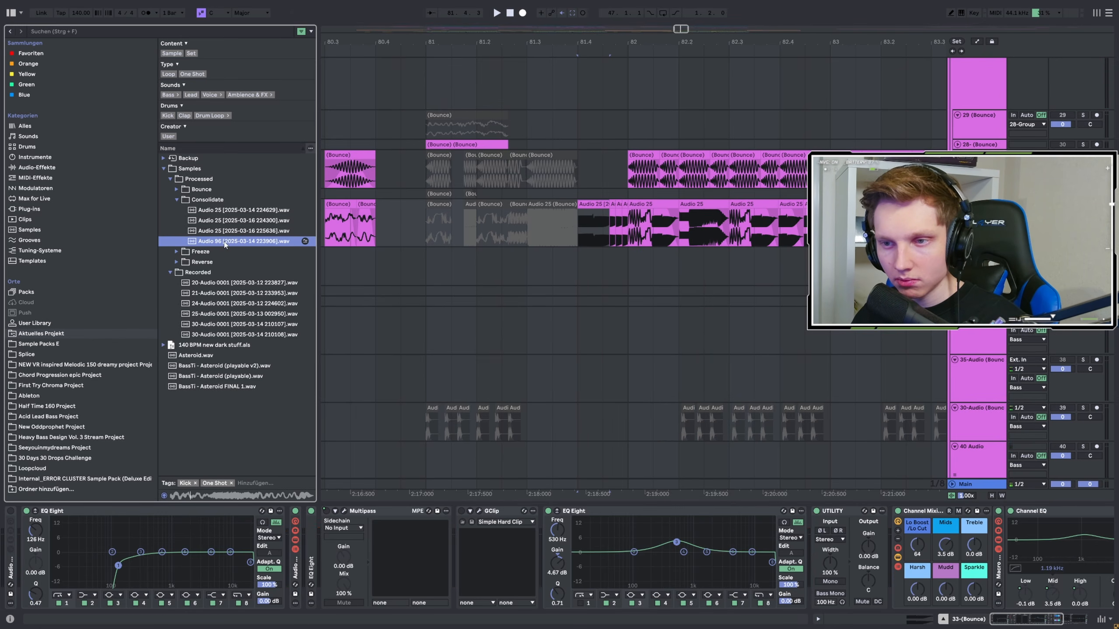
click(238, 211)
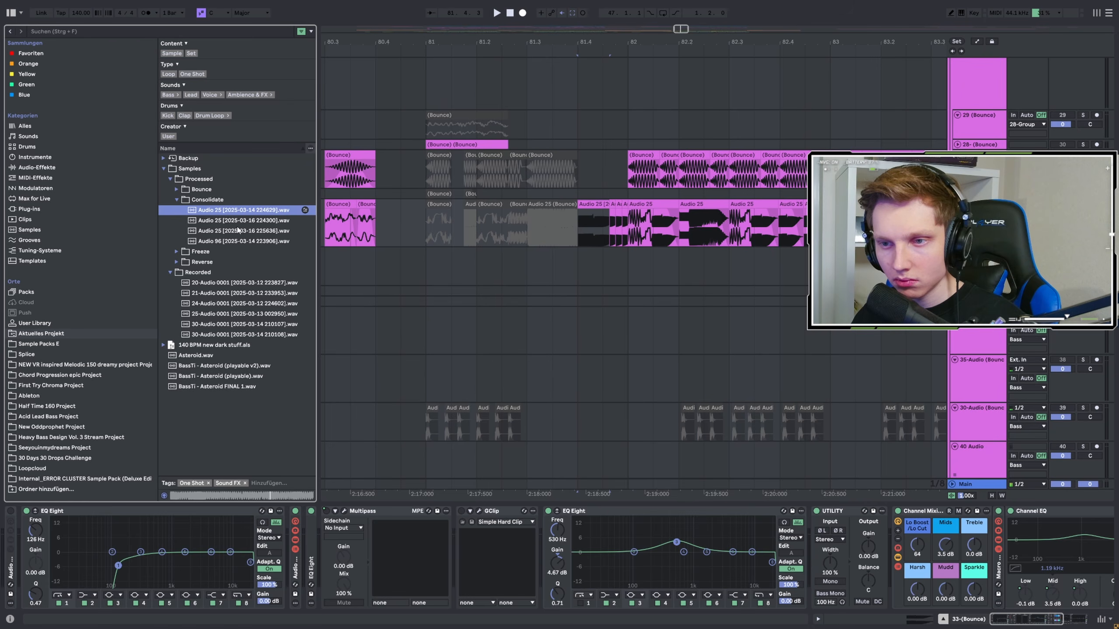
Audition the second-drop section with the Audio 96 clips from bar 49.
scroll(777, 331, down, 5)
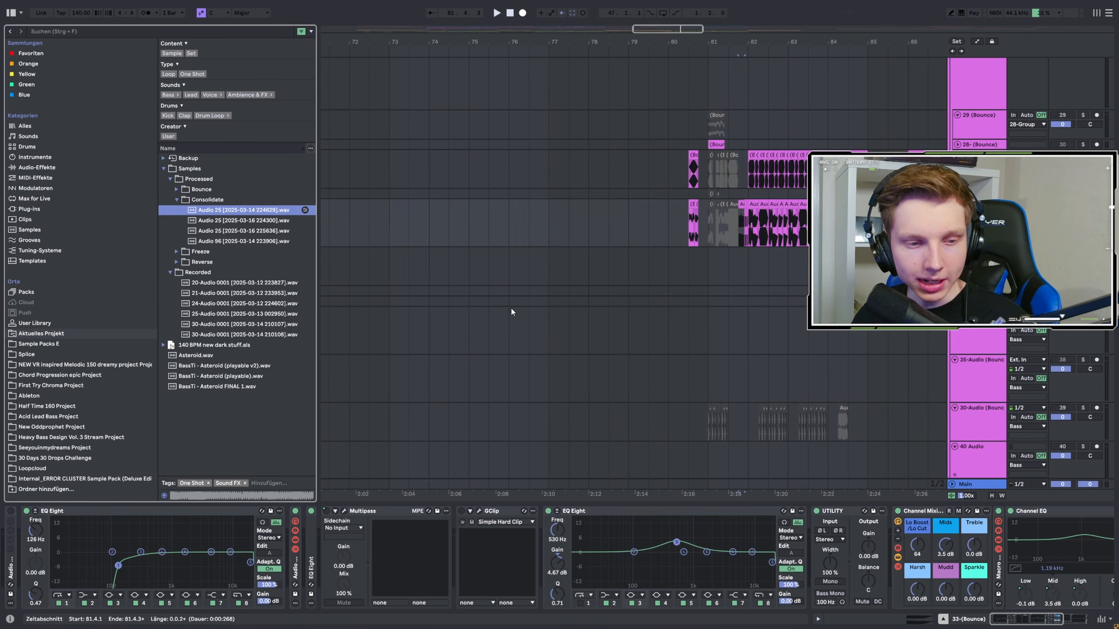
scroll(672, 265, down, 3)
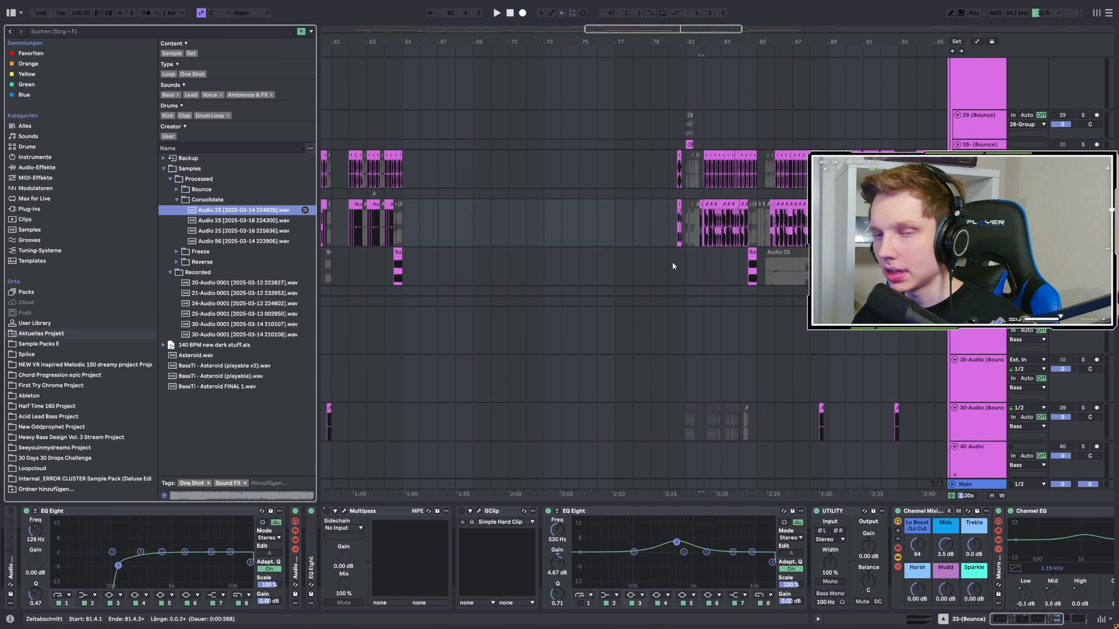
scroll(522, 275, left, 5)
click(508, 224)
key(space)
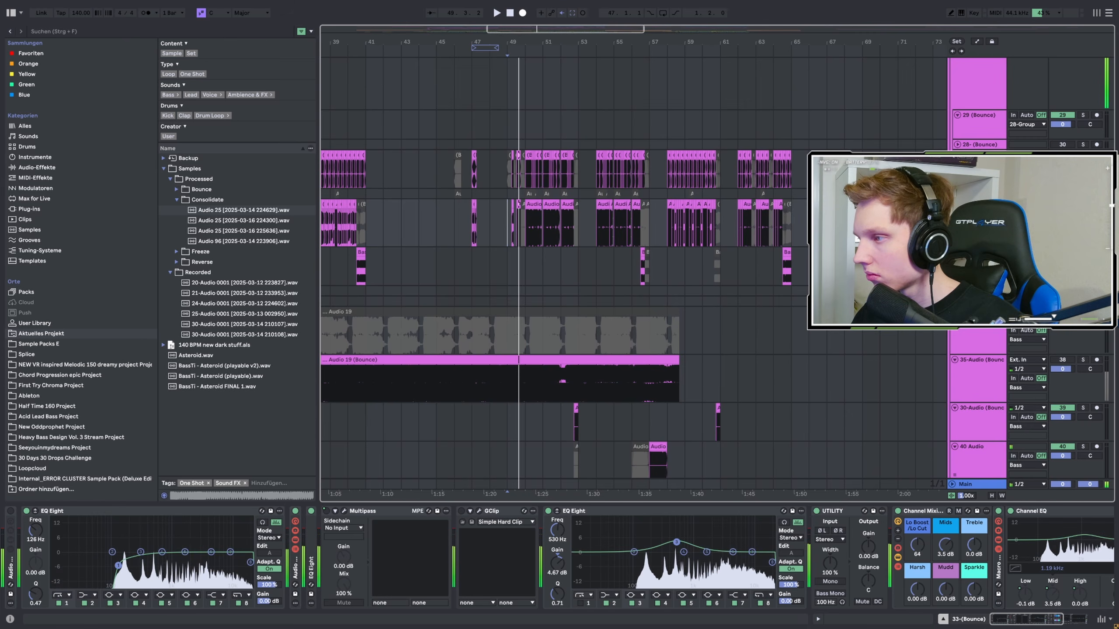
scroll(612, 247, up, 3)
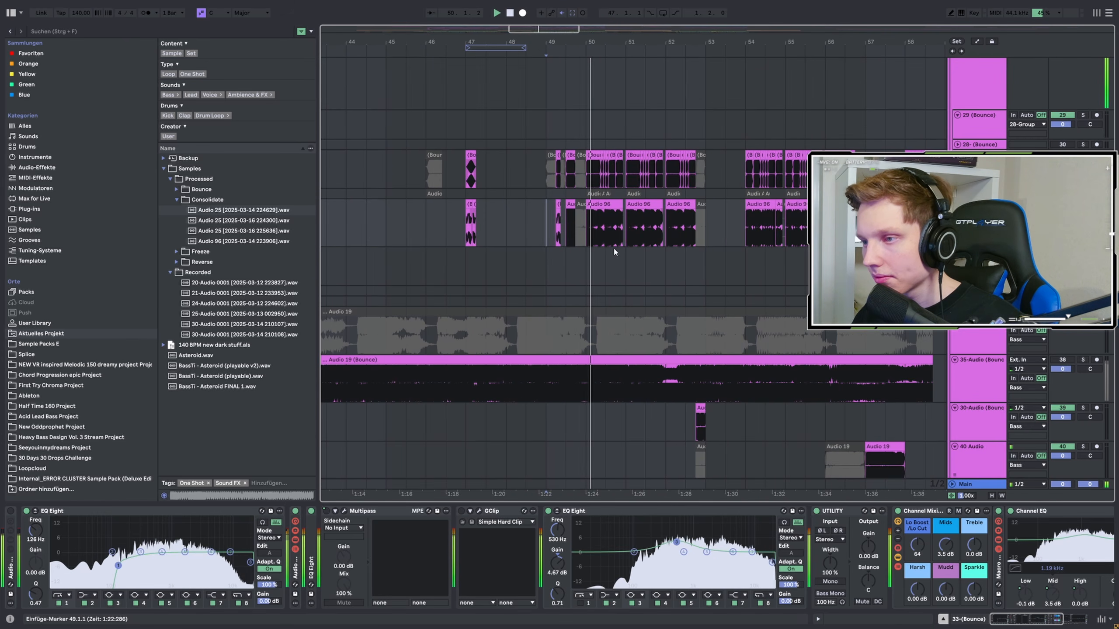
scroll(612, 251, up, 4)
key(space)
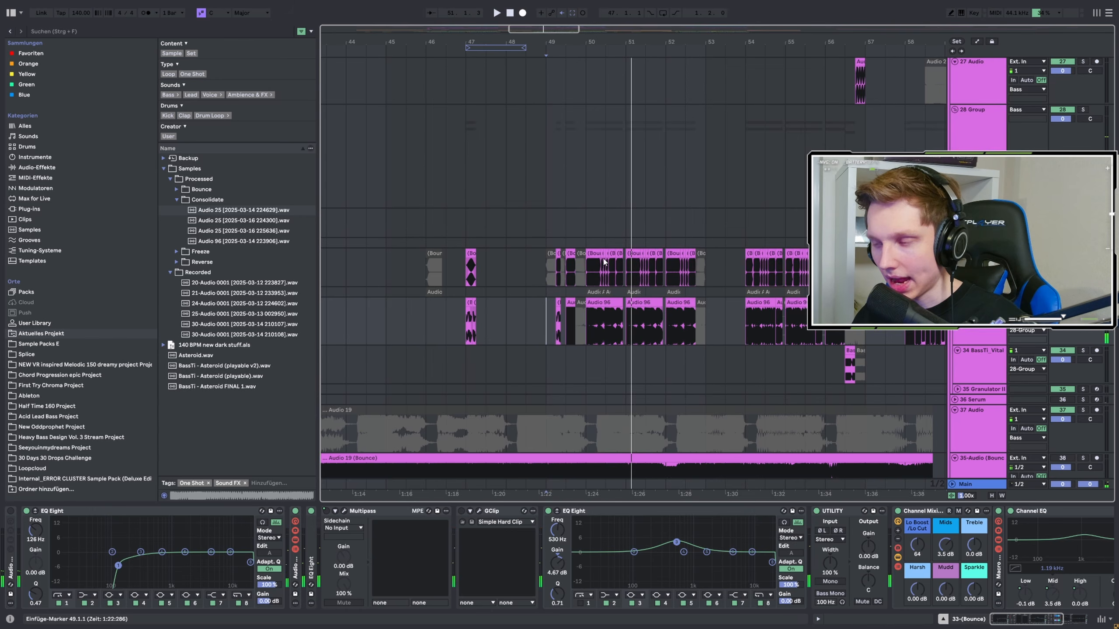
Solo the 28 Group and audition its processed bass from bars 25 and 26.
scroll(603, 262, down, 5)
scroll(441, 270, up, 3)
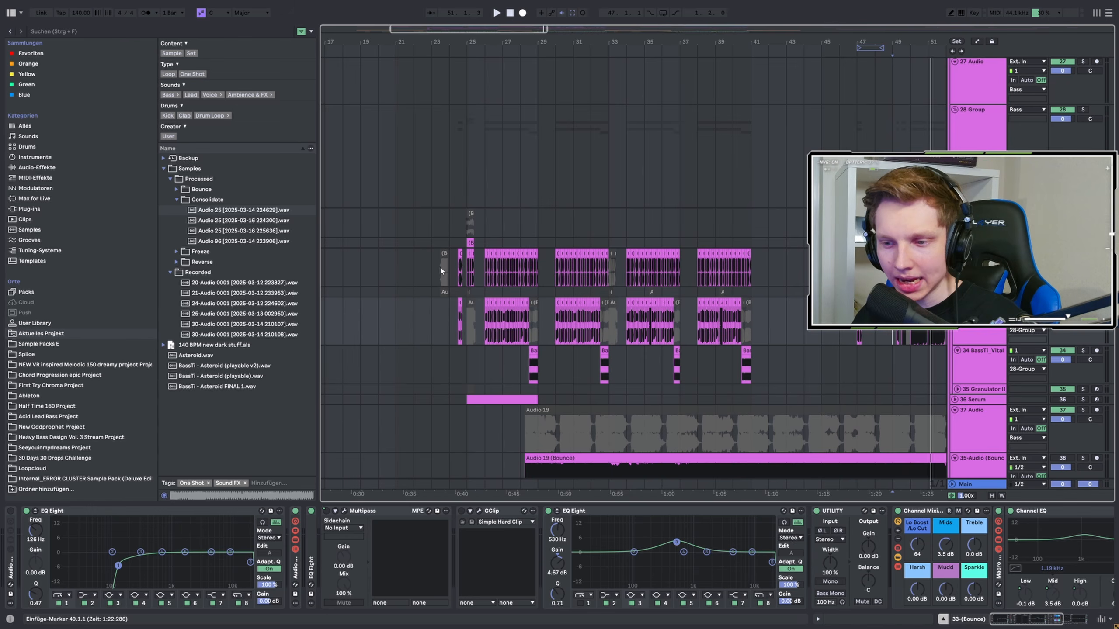
scroll(440, 266, up, 3)
click(509, 160)
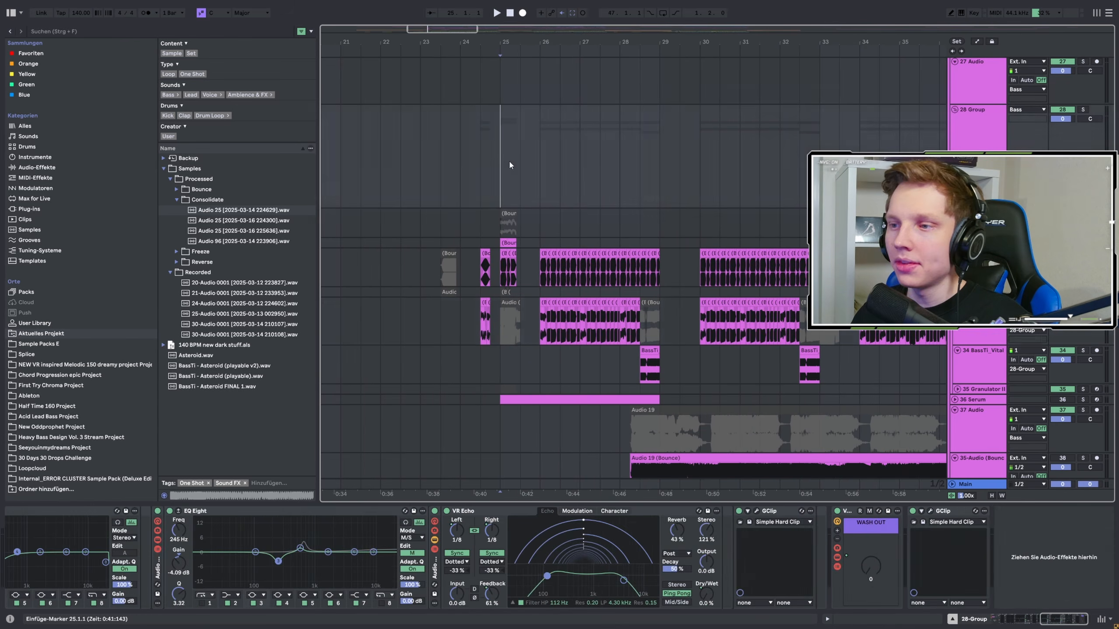
click(1083, 110)
key(space)
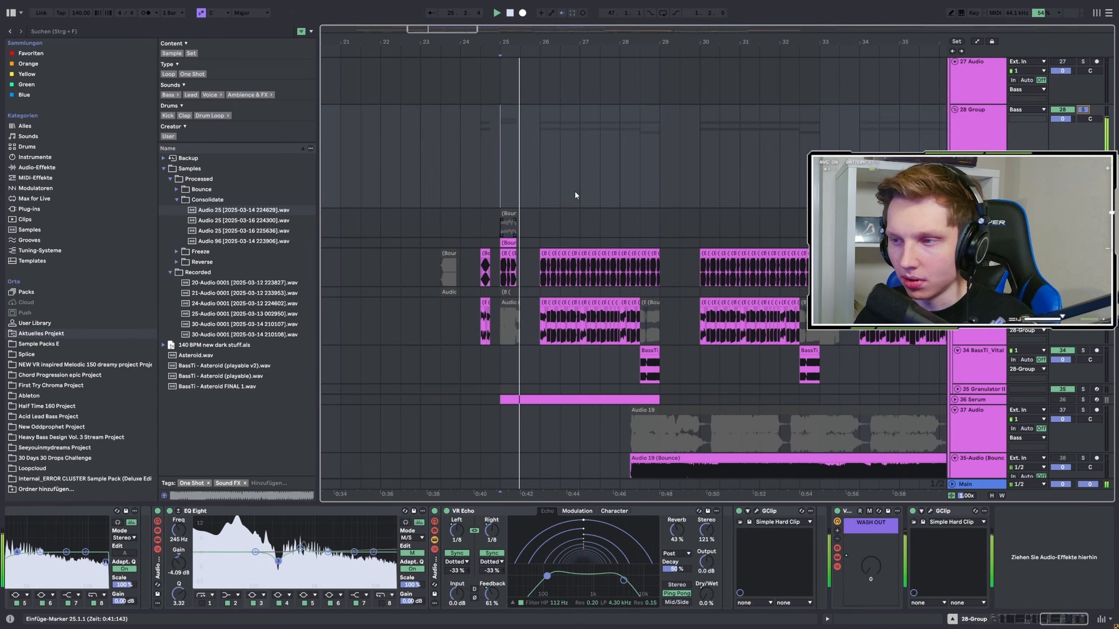
click(539, 161)
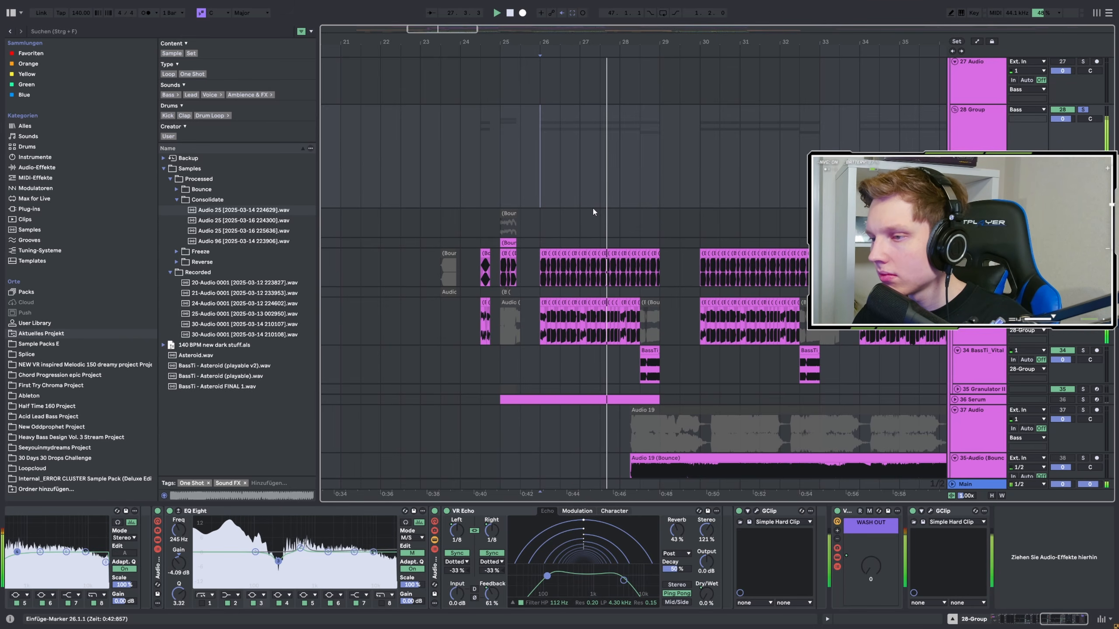
key(space)
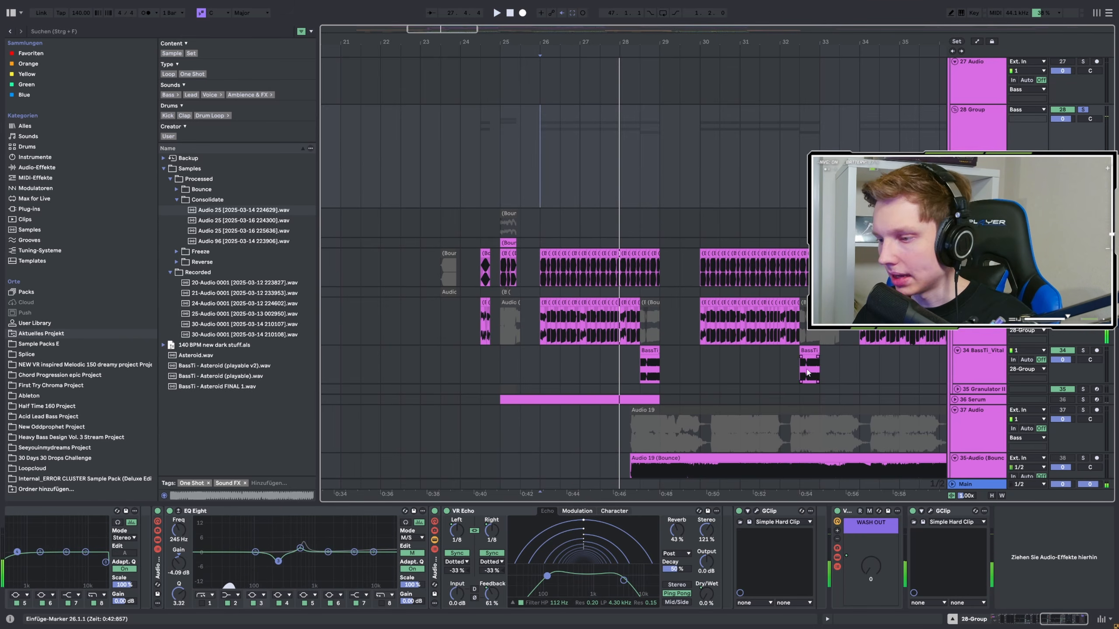
Play the drop from bar 26 with the Main track's device chain shown, and return to the 28 Group at bar 34.
key(space)
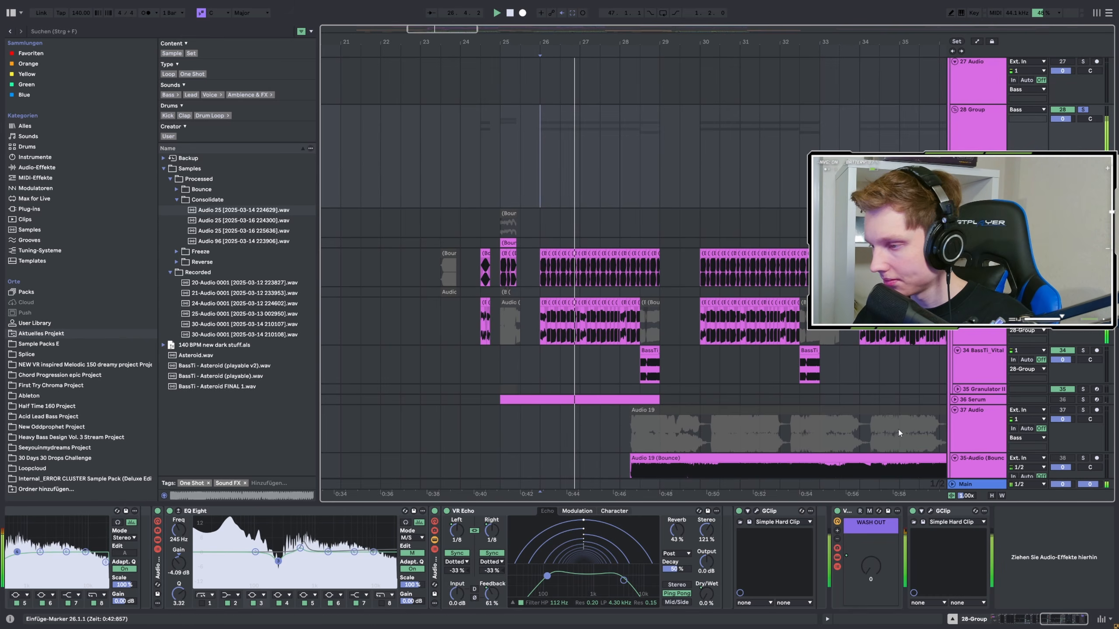
click(1028, 483)
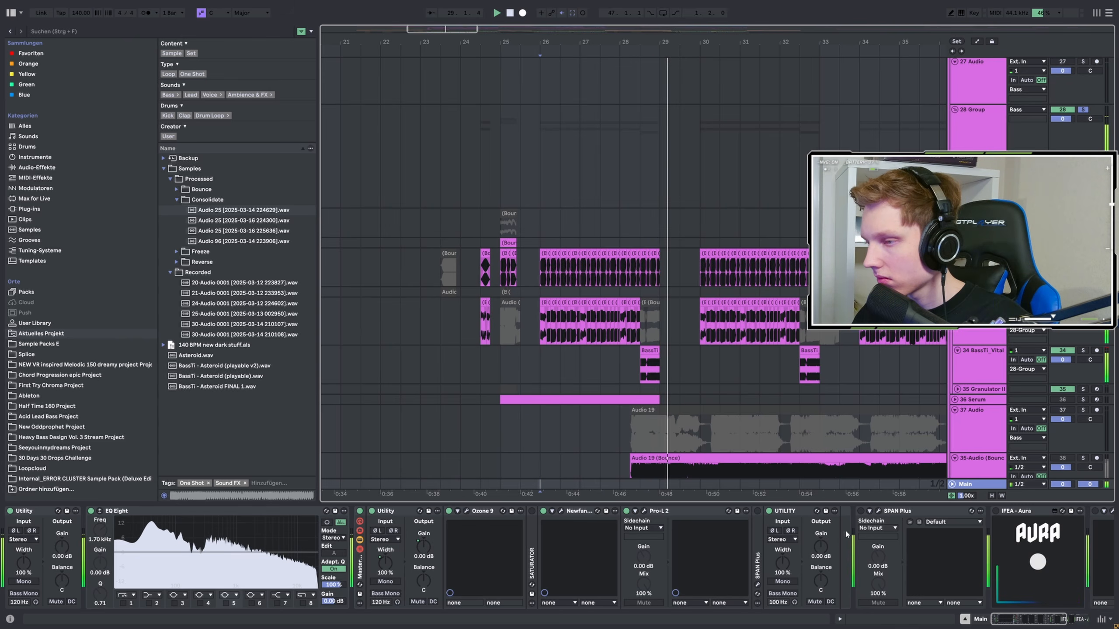
scroll(532, 255, down, 3)
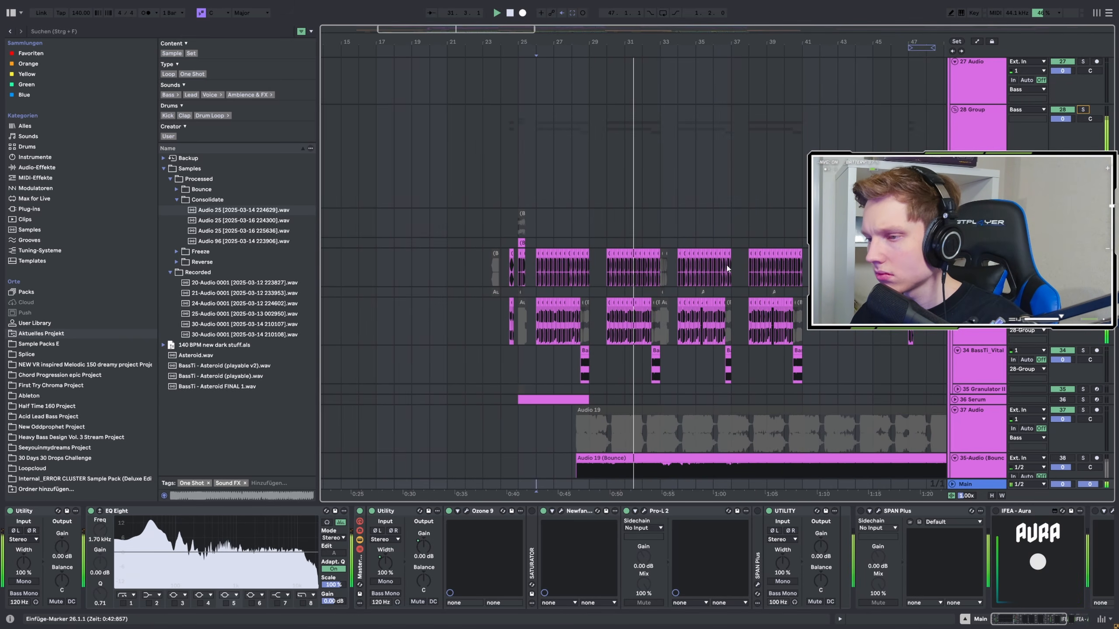
scroll(671, 269, up, 3)
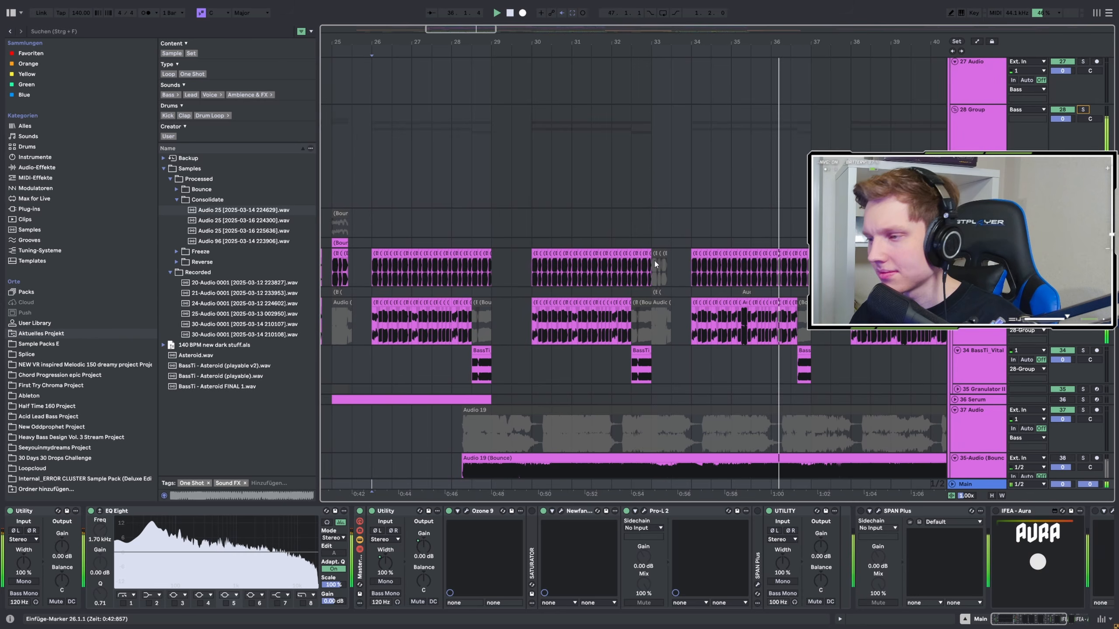
click(681, 191)
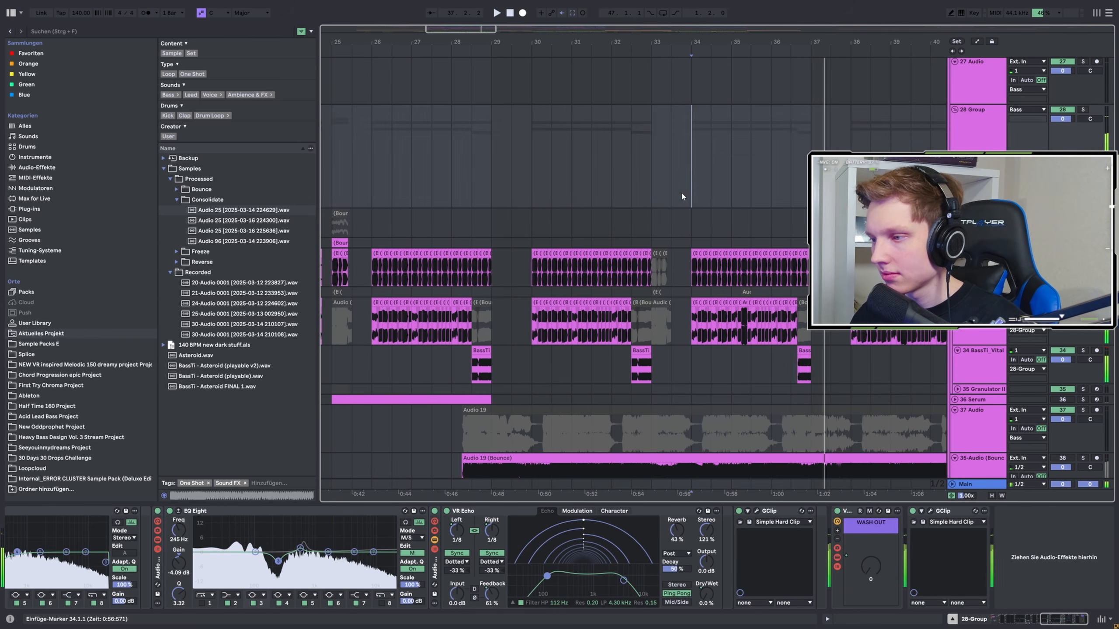
scroll(680, 200, down, 3)
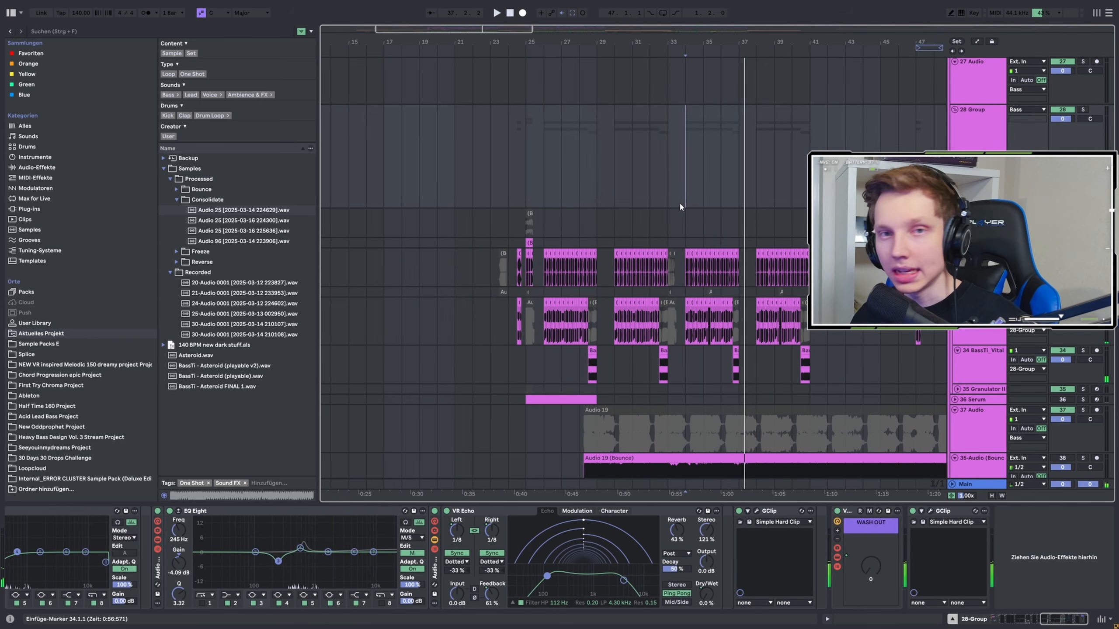